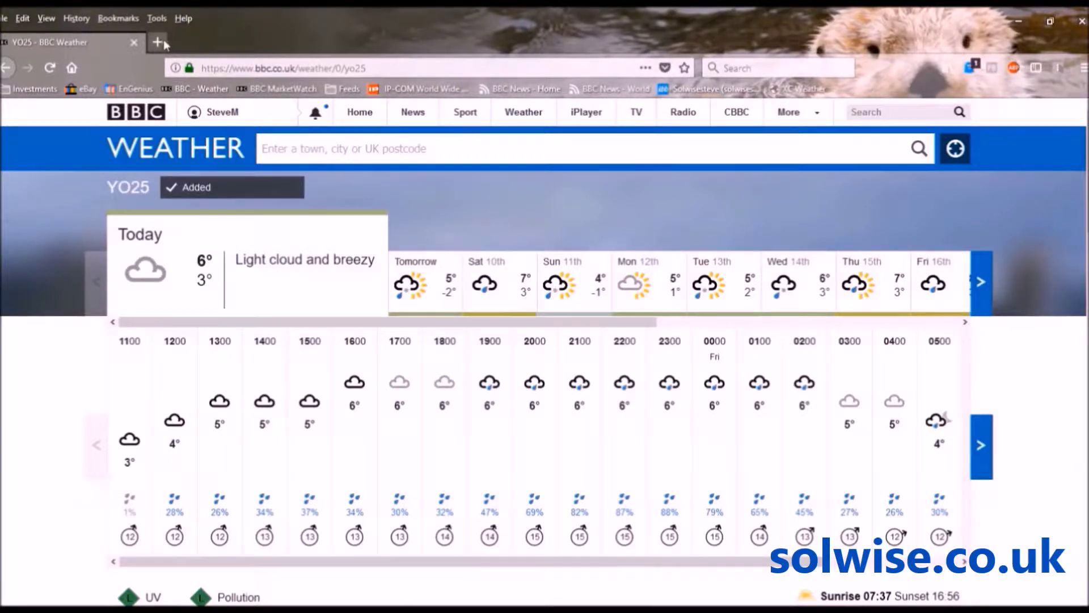
Load the EWS7928P switch login page at 192.168.0.239/ in Firefox
left_click(404, 68)
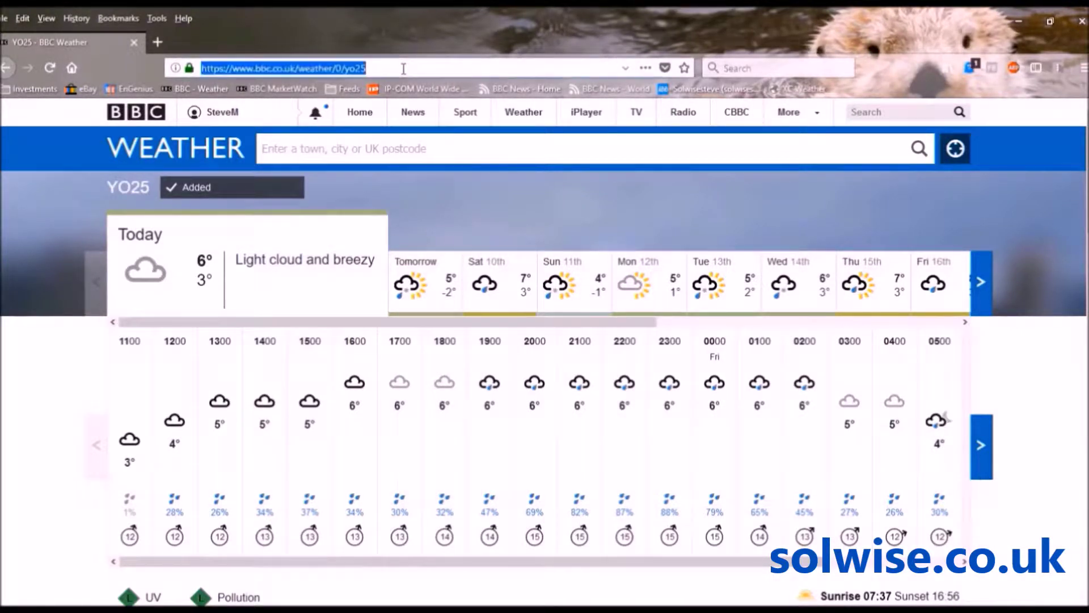
type("192.1")
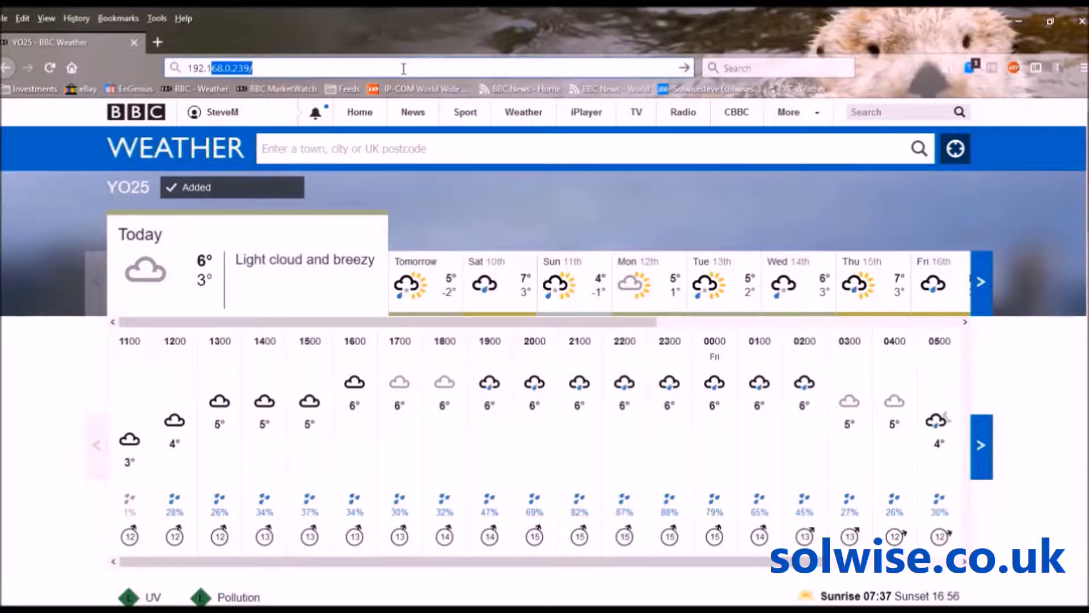
type("68/")
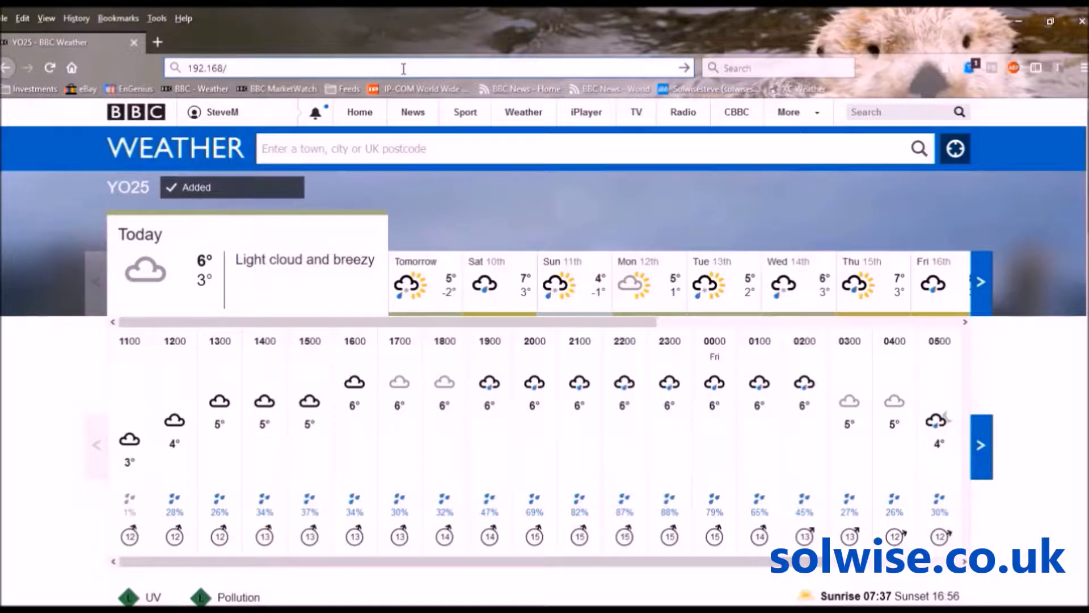
key("BackSpace")
type(".")
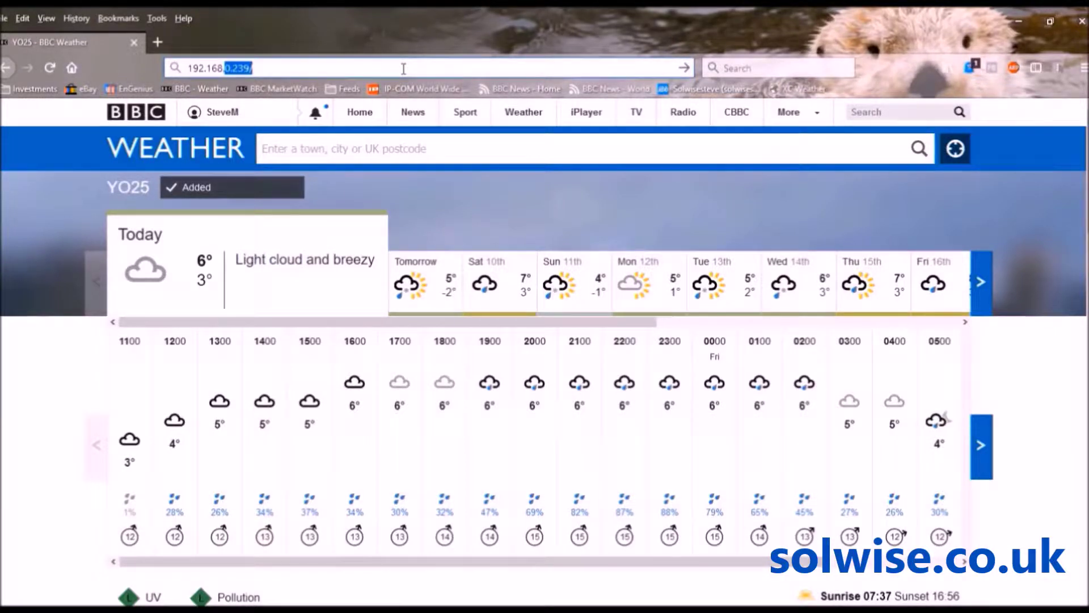
type("0.23")
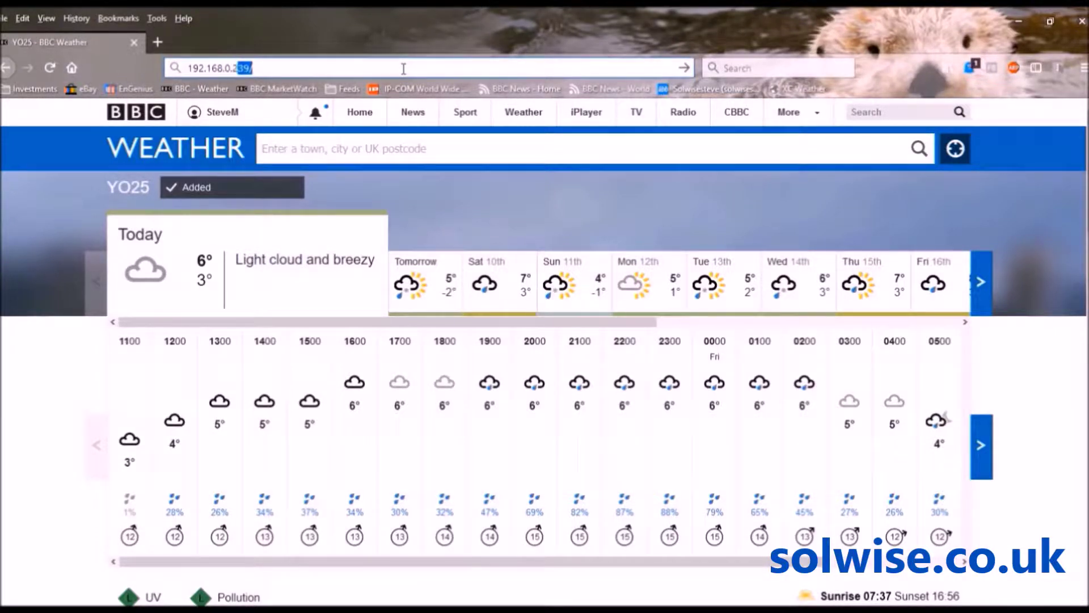
type("9")
type("/")
key("Return")
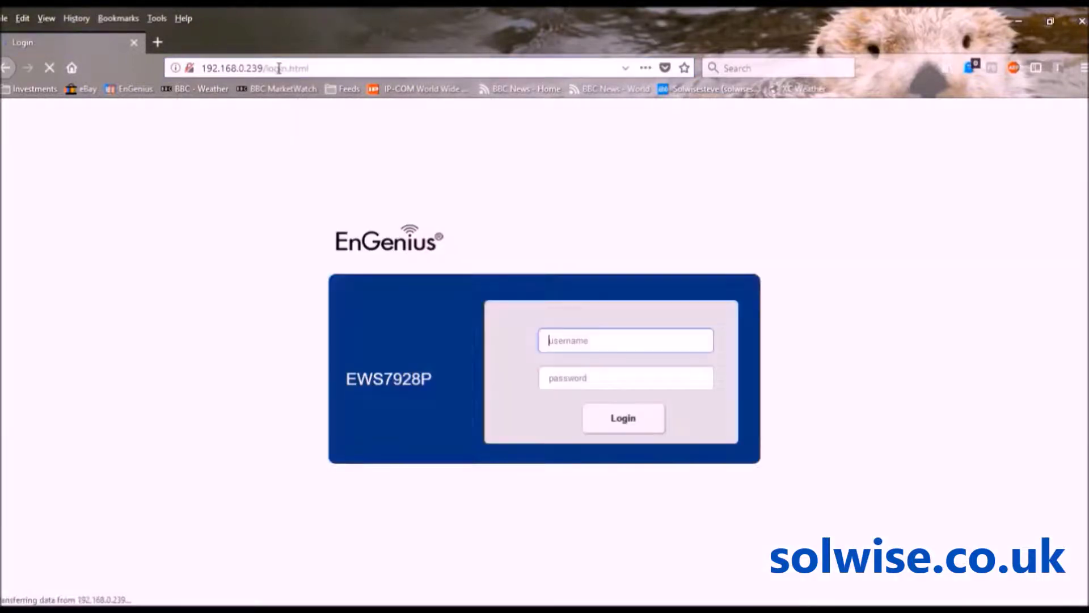
Log in with username admin and the account password to reach the Controller Summary
left_click(566, 340)
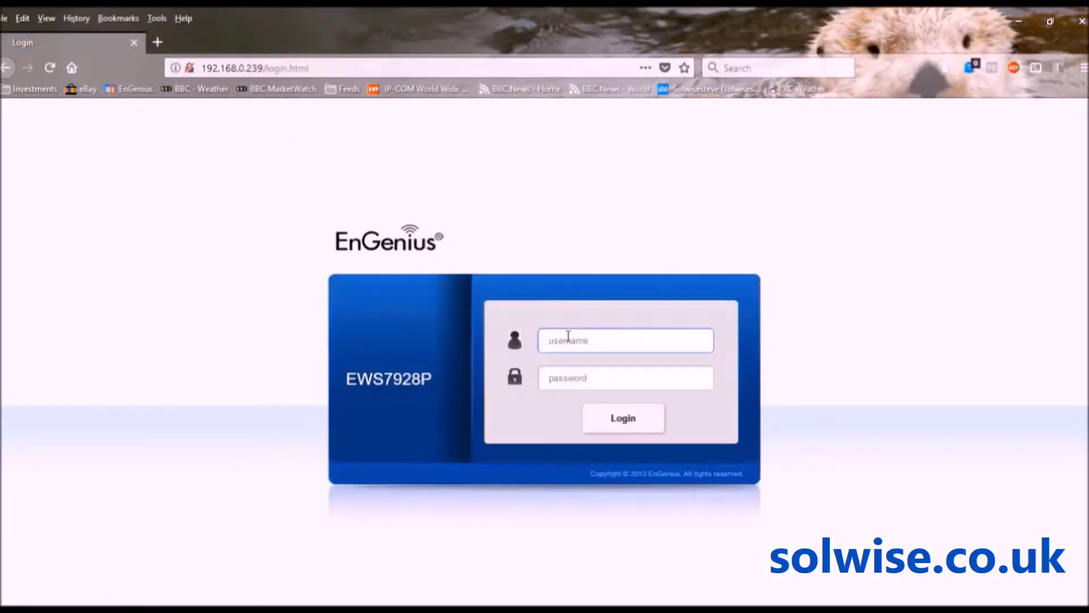
type("admin")
key("Tab")
type("*********")
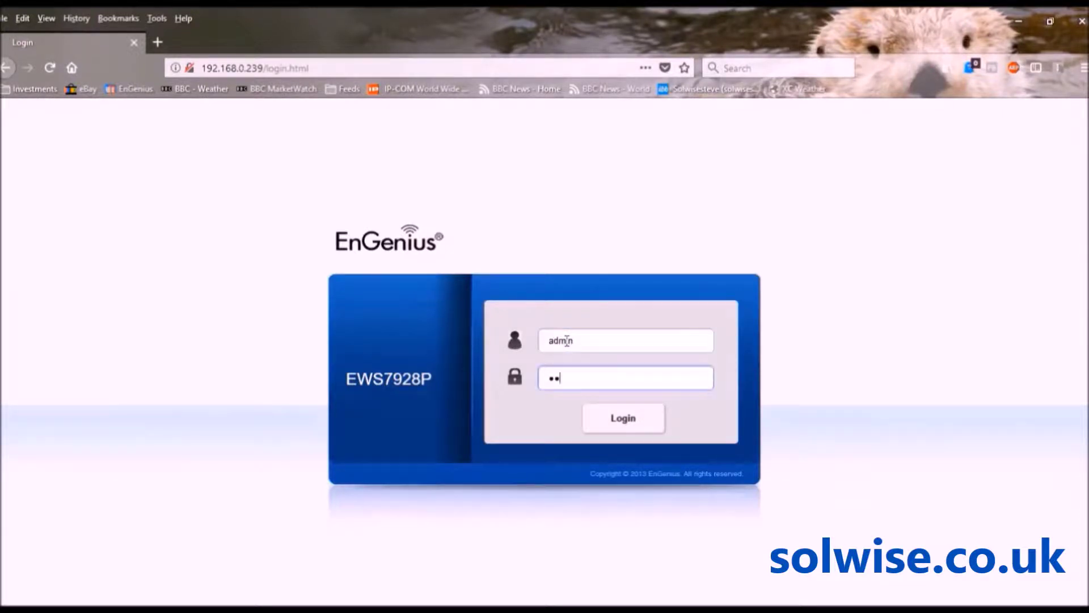
key("Return")
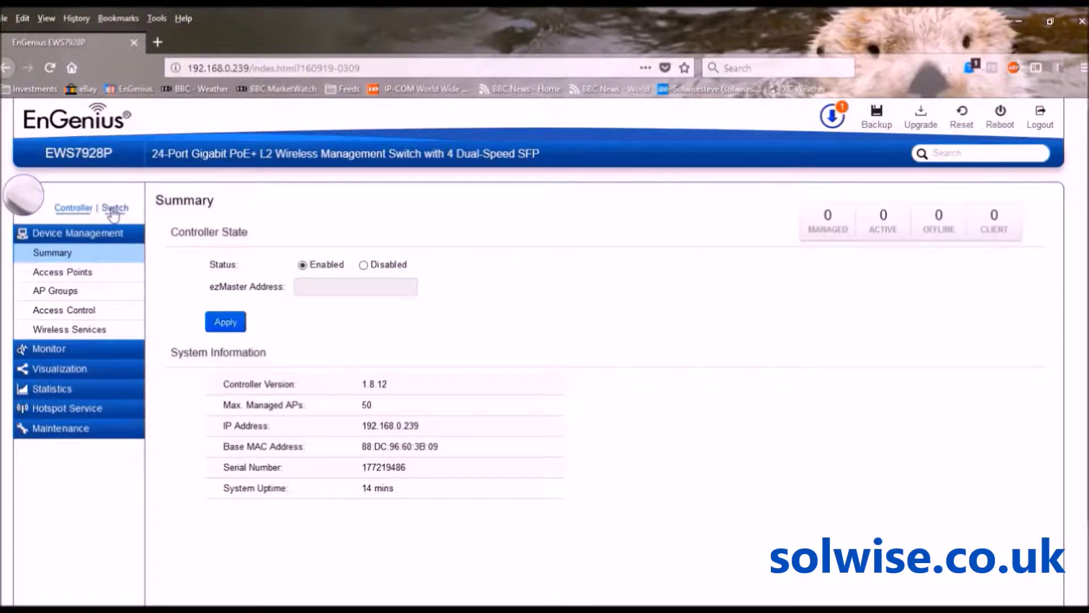
In Switch IPv4 settings, set Gateway 192.168.0.1 and DNS Server 1 8.8.8.8, then apply and confirm
left_click(112, 208)
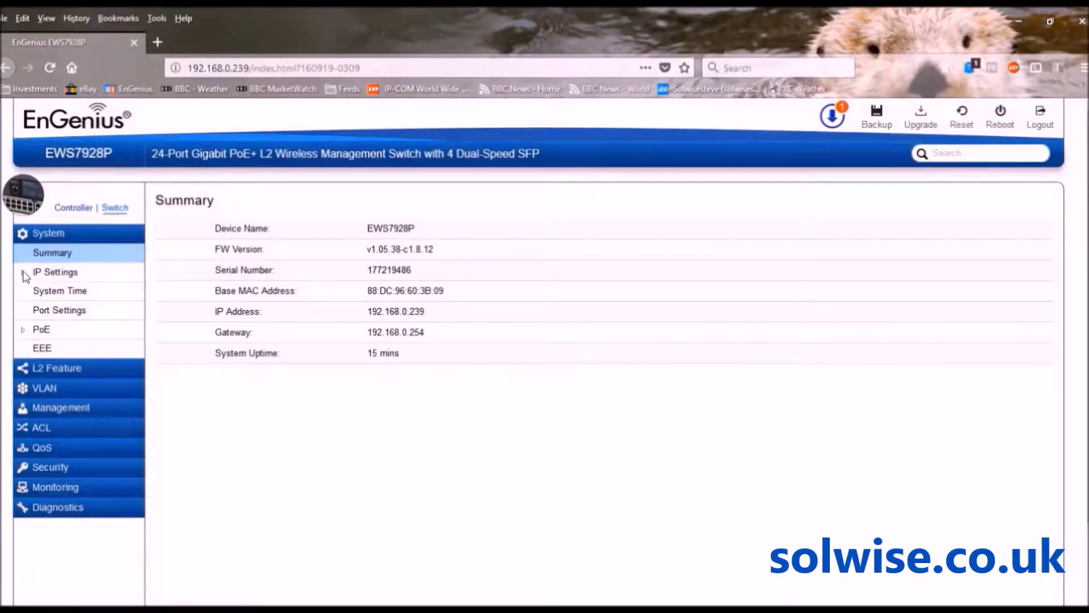
left_click(41, 274)
left_click(45, 290)
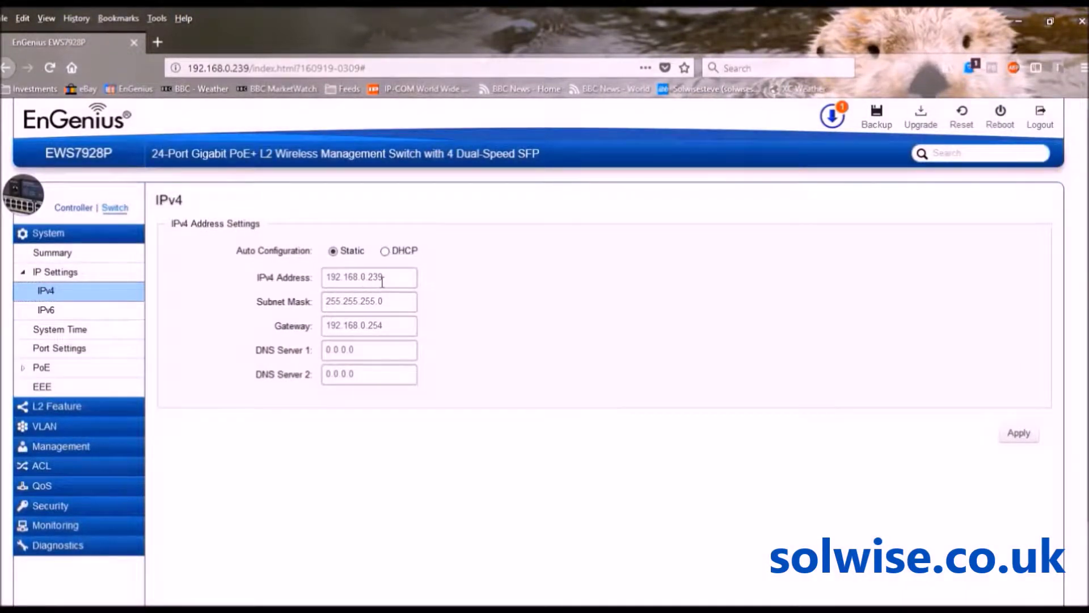
left_click(388, 327)
key("BackSpace")
key("BackSpace")
key("BackSpace")
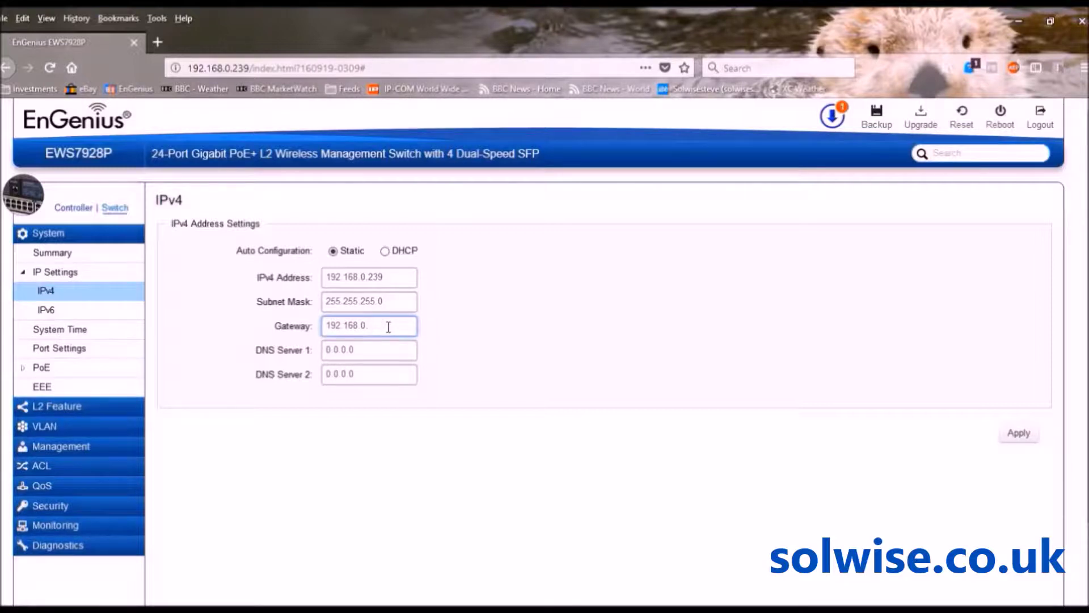
type("1")
key("Tab")
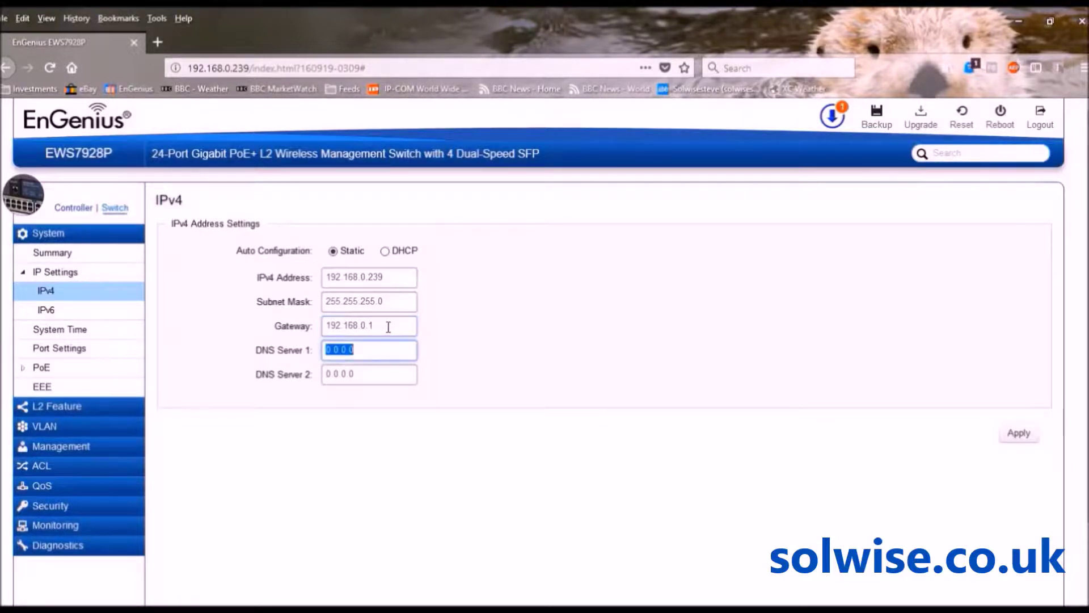
type("8.8.8.8")
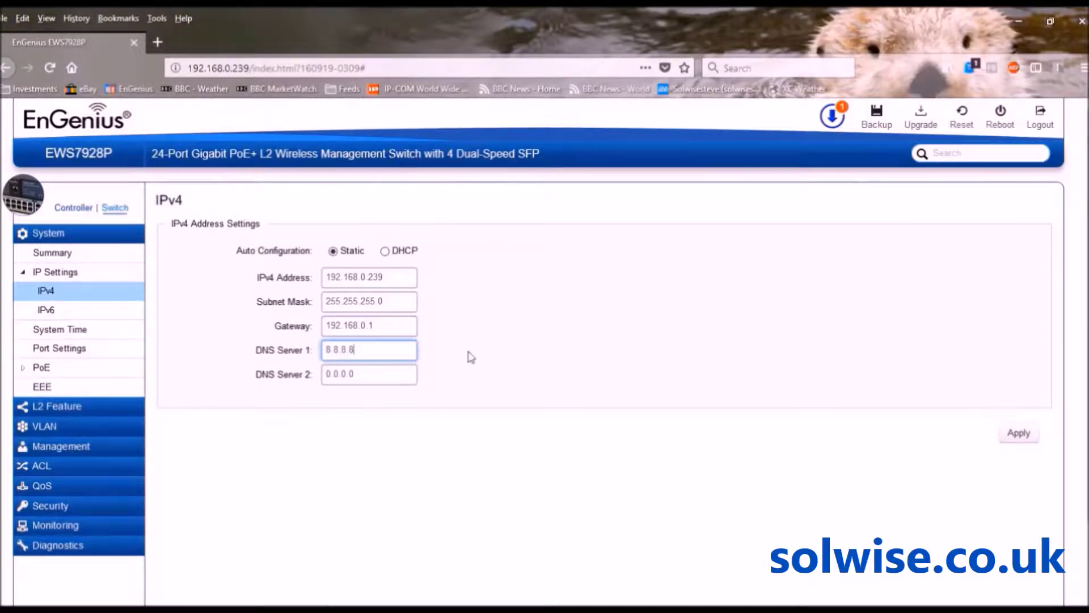
left_click(1011, 435)
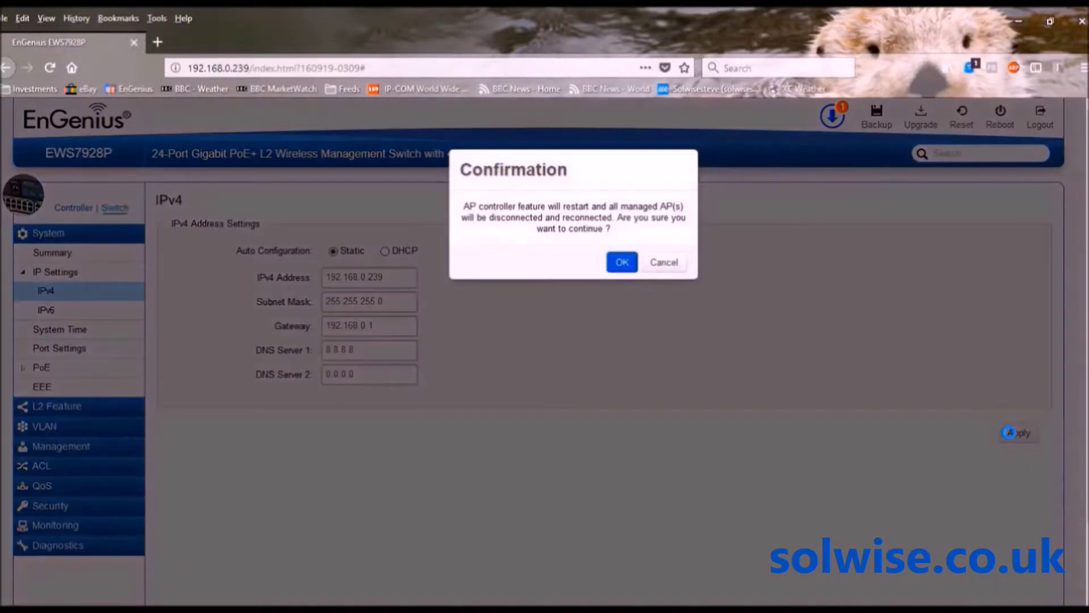
left_click(621, 266)
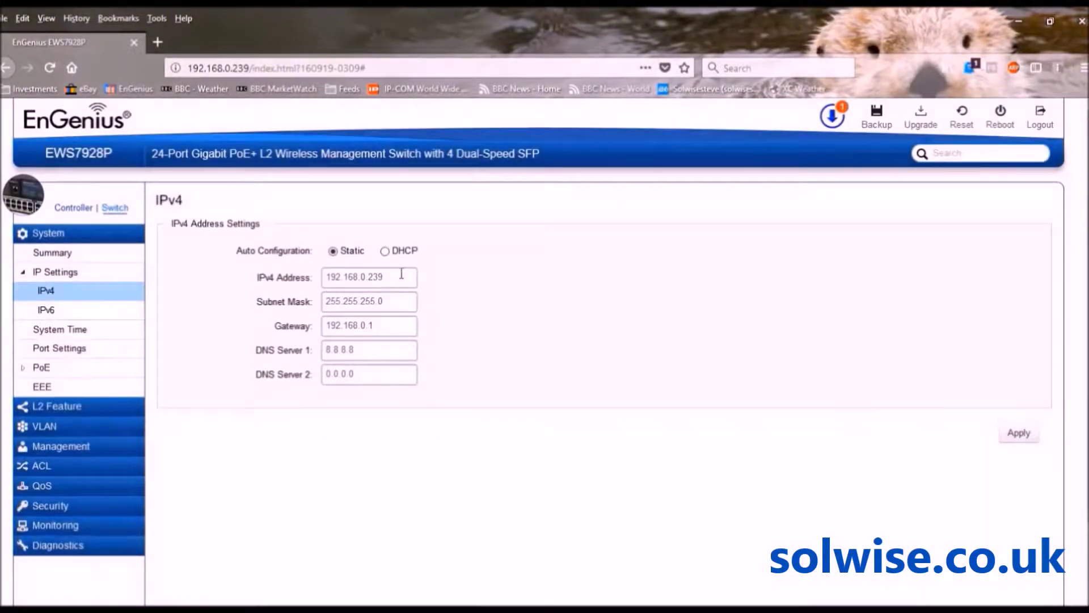
left_click(76, 209)
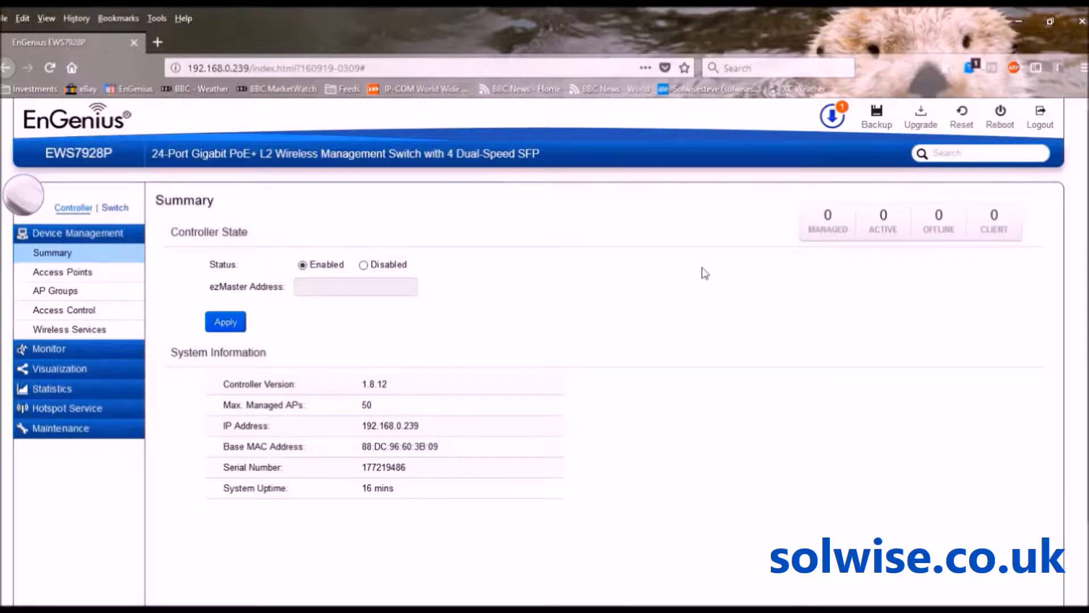
Start and confirm the EWS7928P firmware update to v1.05.52-c1.8.61 from the update list
left_click(834, 119)
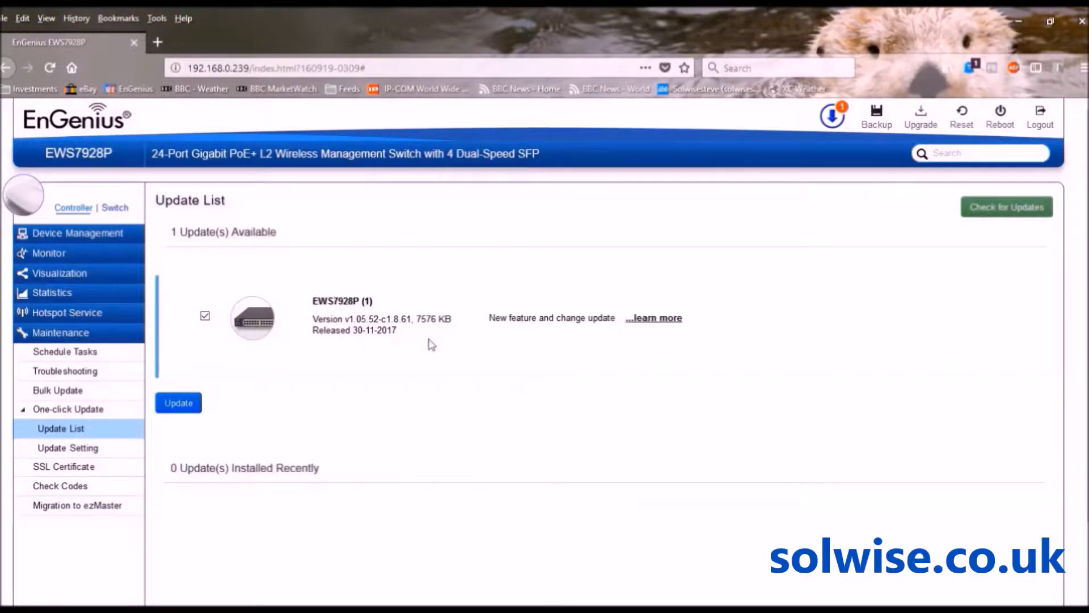
left_click(180, 404)
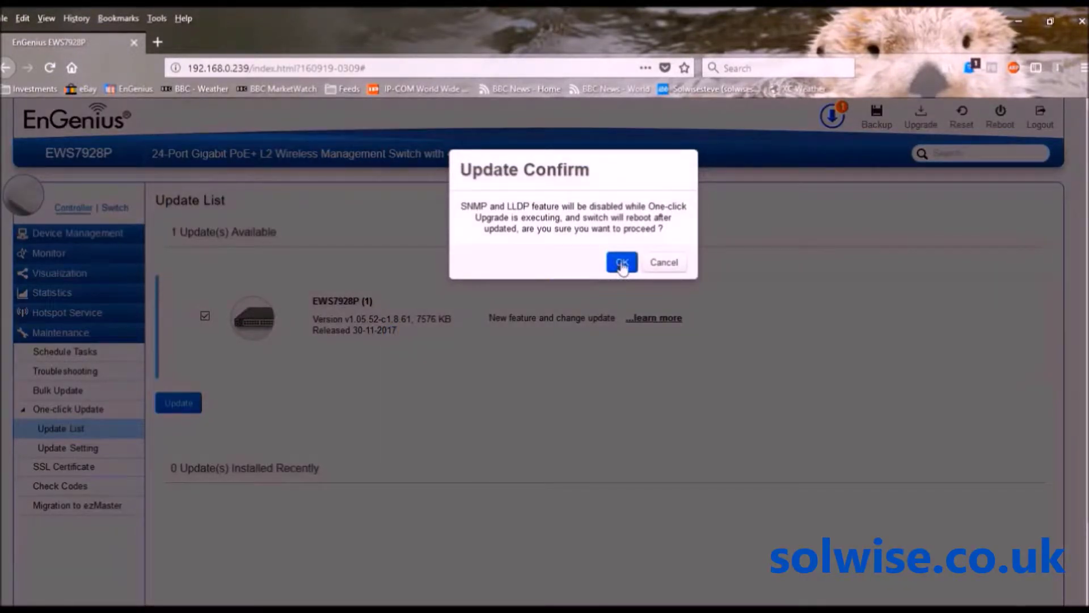
left_click(622, 262)
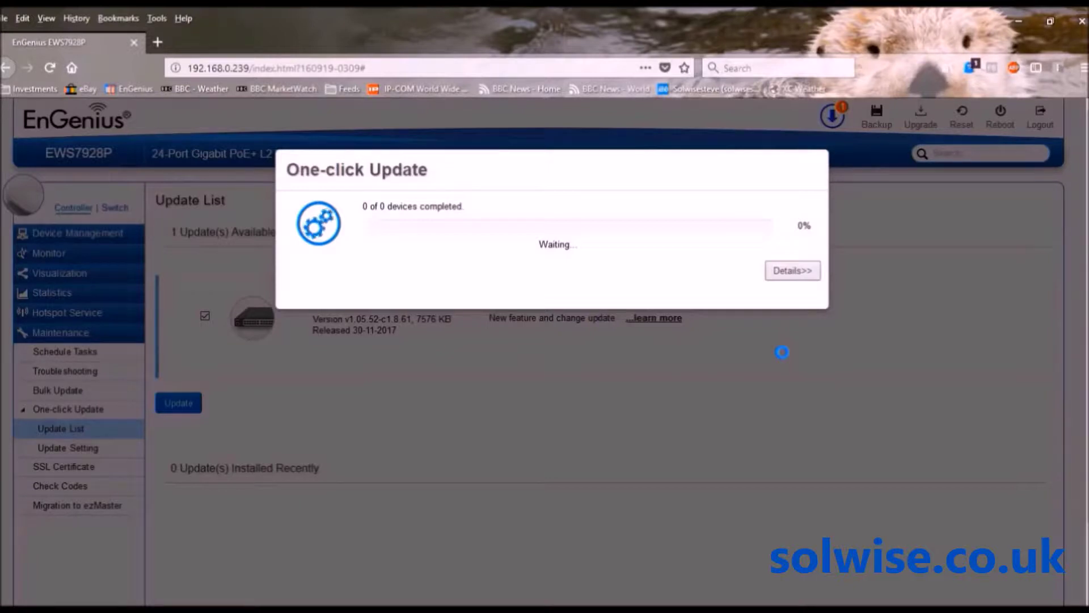
Show the update progress details and reboot the switch once the firmware reaches 100%
left_click(805, 271)
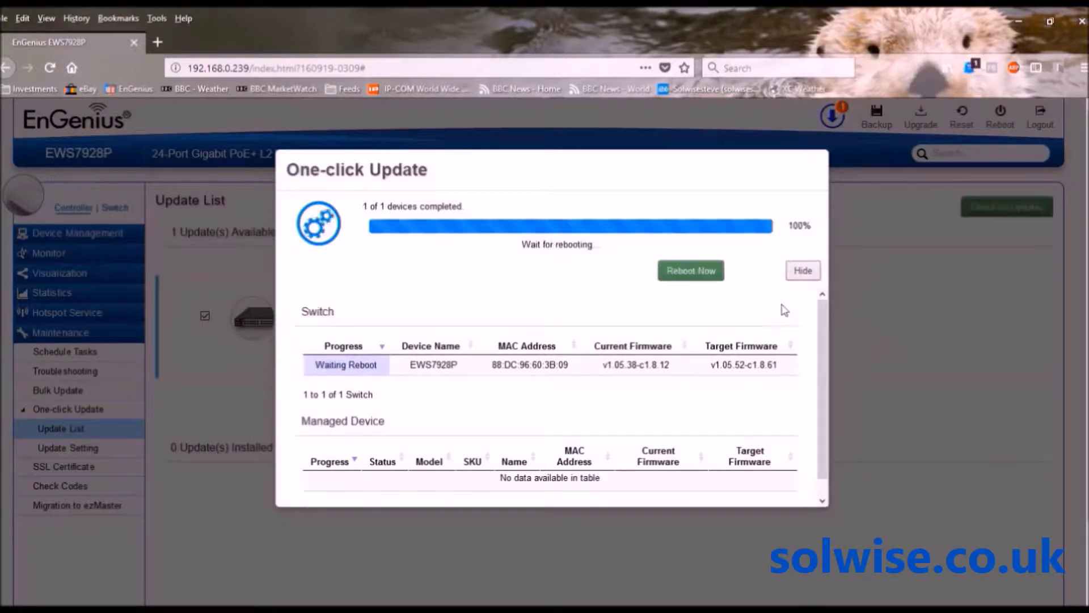
left_click(691, 274)
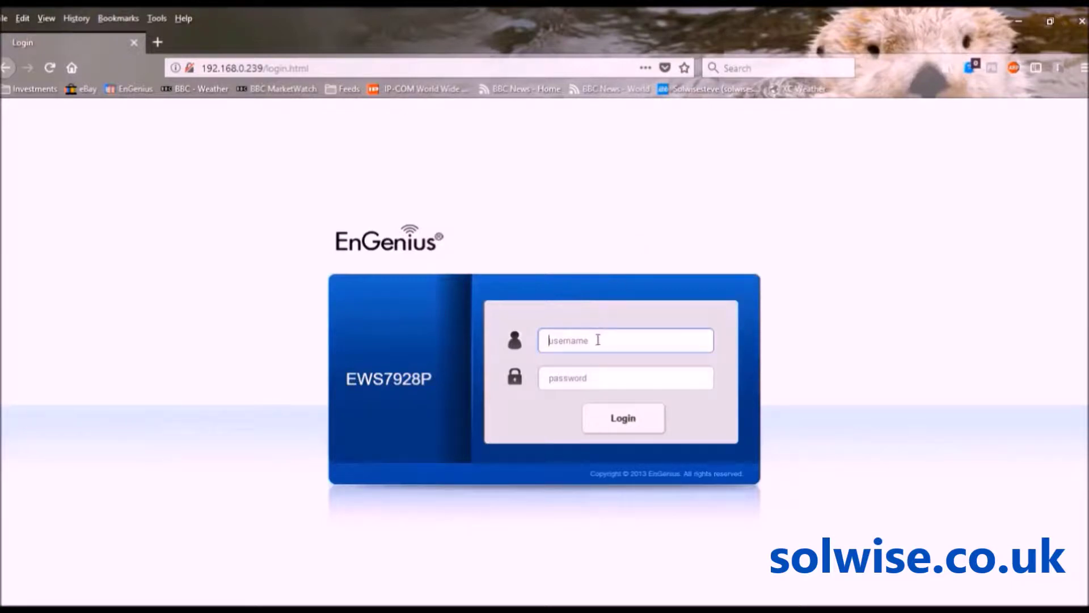
Log back in as admin with the account password, reaching the Summary showing version 1.8.61
type("admin")
key("Tab")
type("admin")
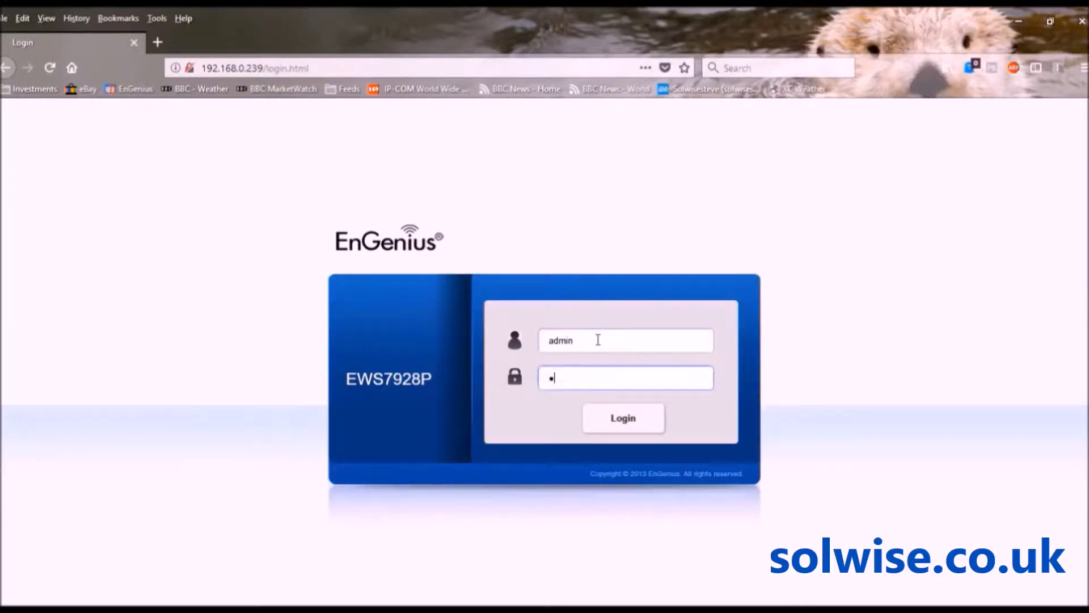
type("1234")
key("Return")
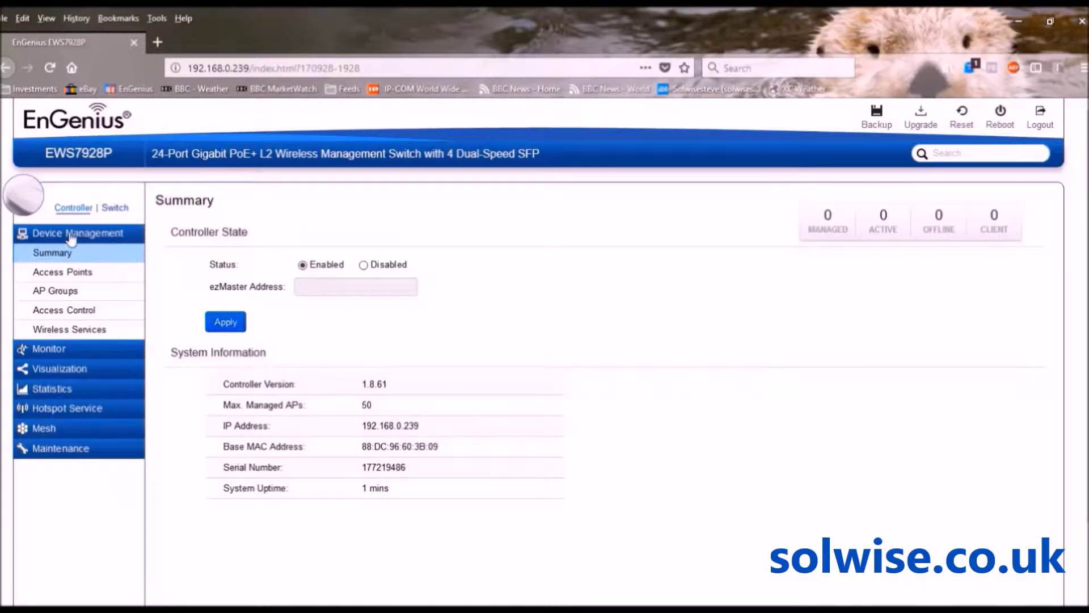
Open Device Management > Access Points to list the six detected APs
left_click(61, 275)
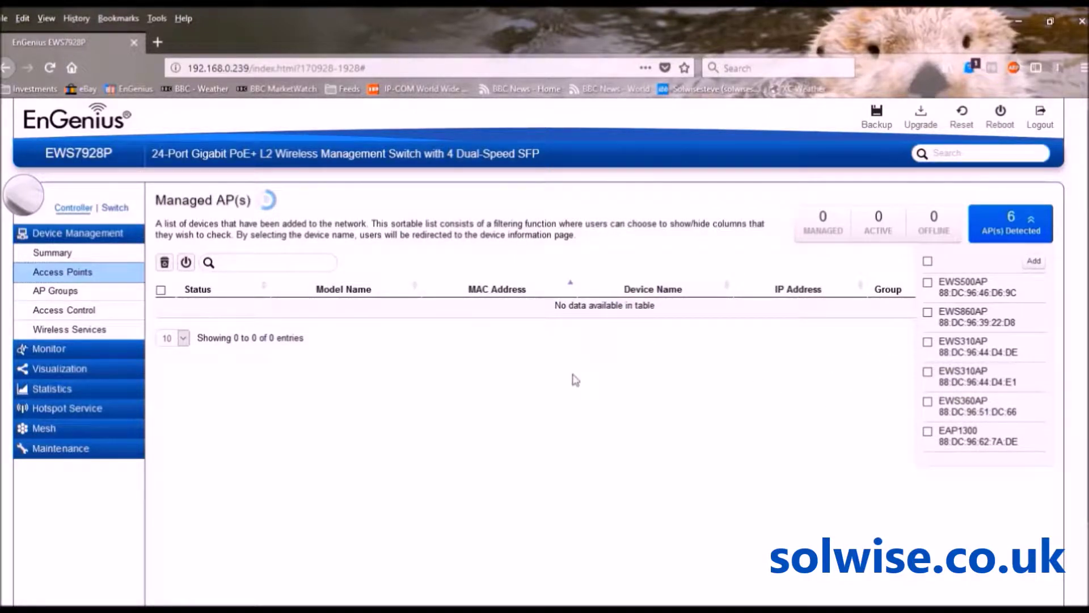
Select all six detected APs and add them as managed devices using DHCP addressing
left_click(929, 262)
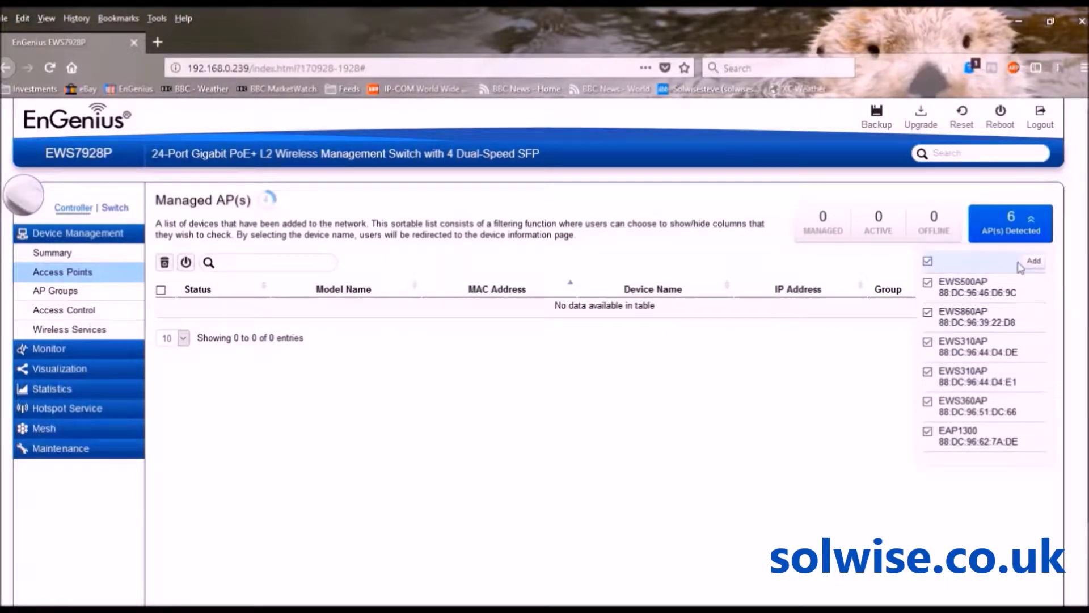
left_click(1035, 263)
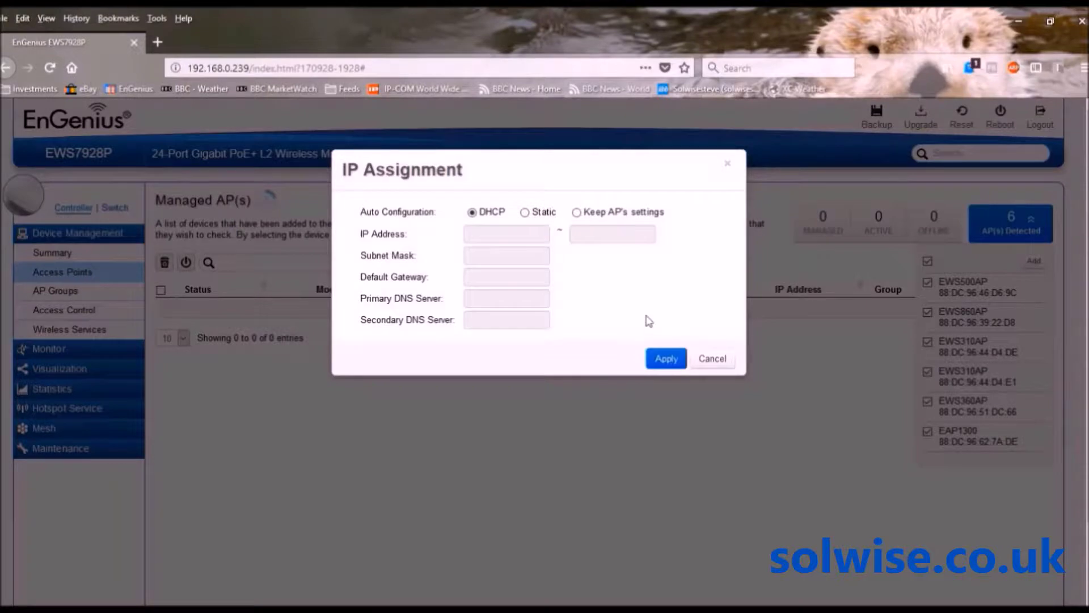
left_click(667, 361)
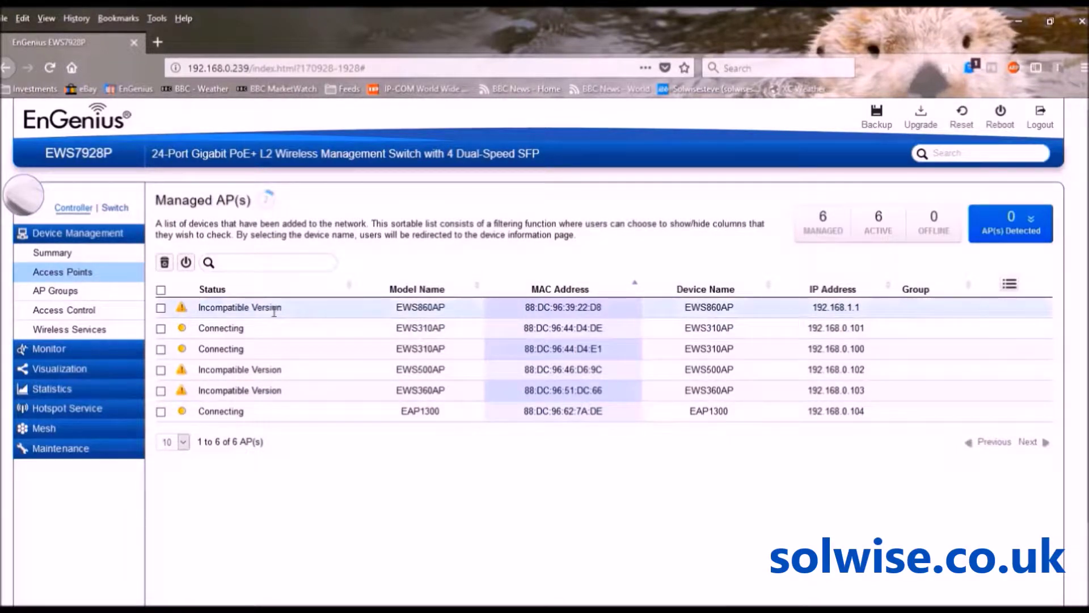
Accept the firmware check from the incompatible-version warning and scroll to the EWS500AP, EWS860AP and EWS360AP updates
left_click(273, 390)
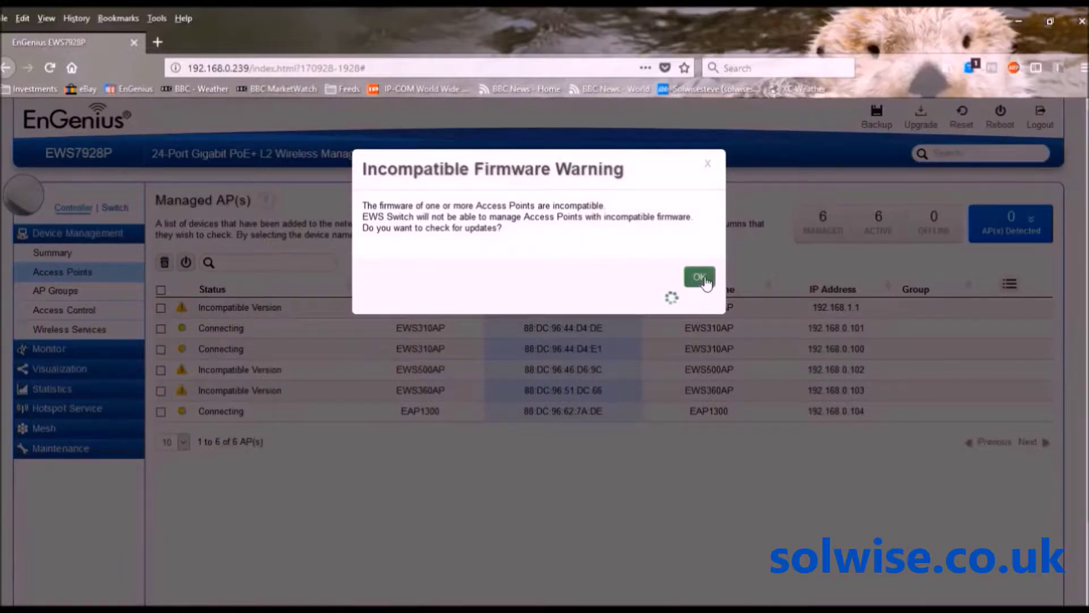
left_click(701, 278)
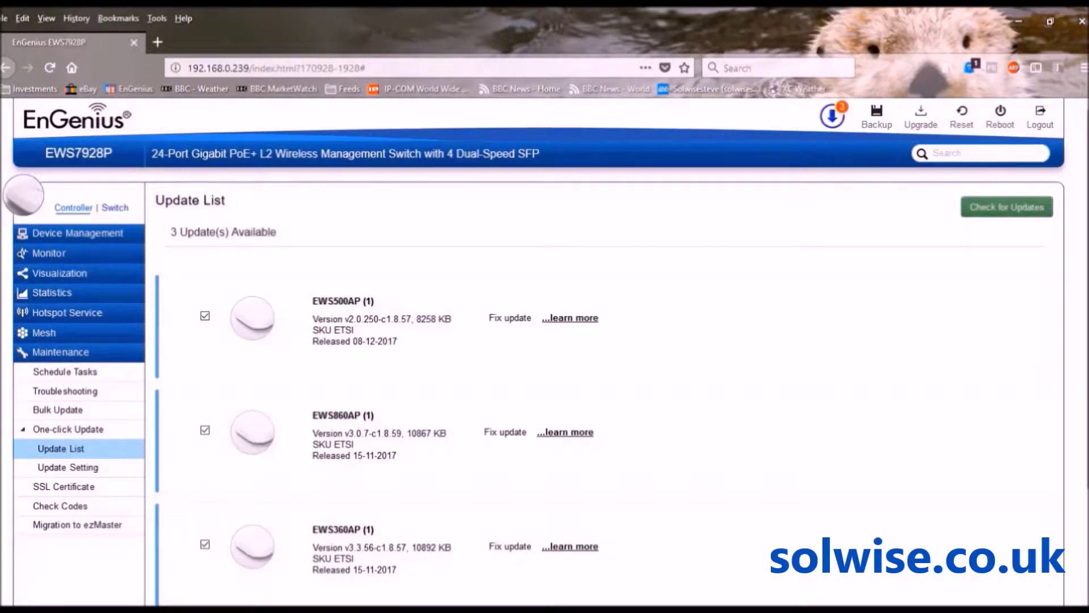
scroll(1084, 284, "down", 1)
scroll(1083, 284, "down", 3)
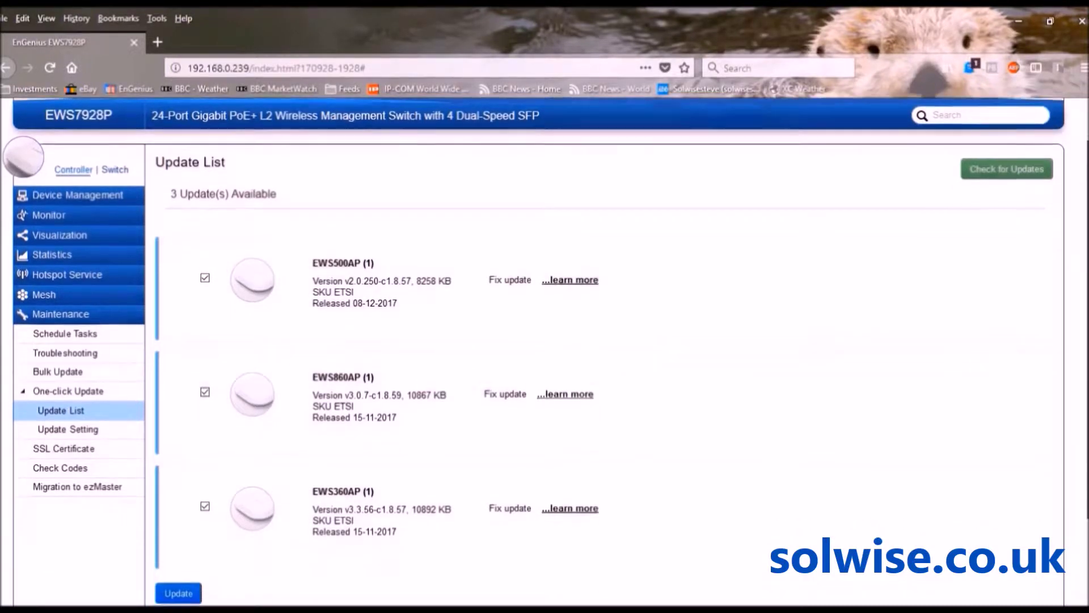
scroll(1084, 283, "down", 1)
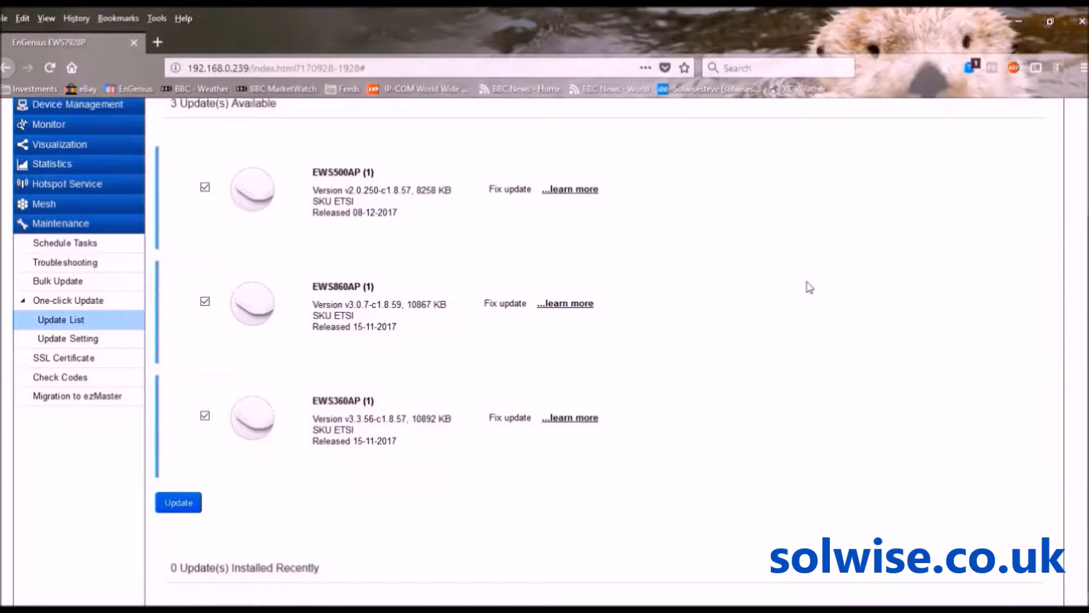
Start and confirm the one-click update for the EWS500AP, EWS860AP and EWS360AP
left_click(180, 505)
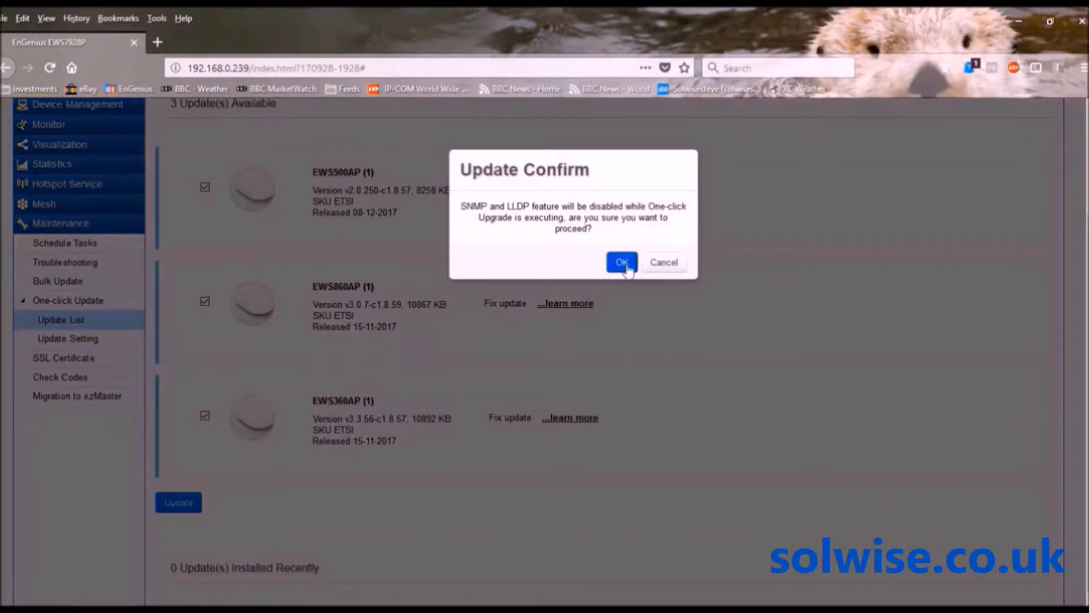
left_click(622, 263)
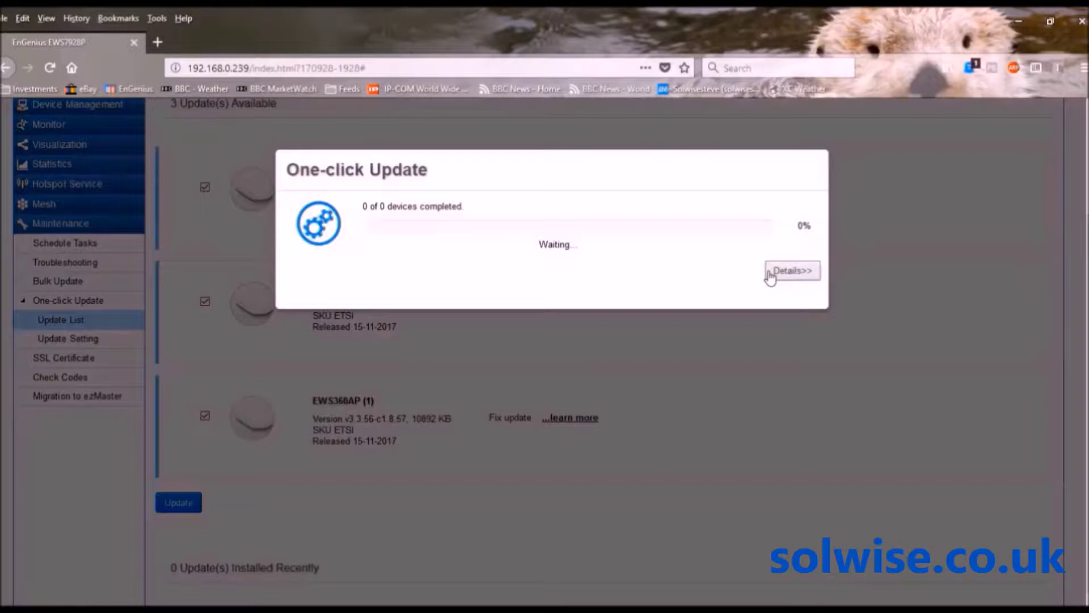
Follow the three AP firmware updates to 100% in Details, then close the completed update report
left_click(789, 271)
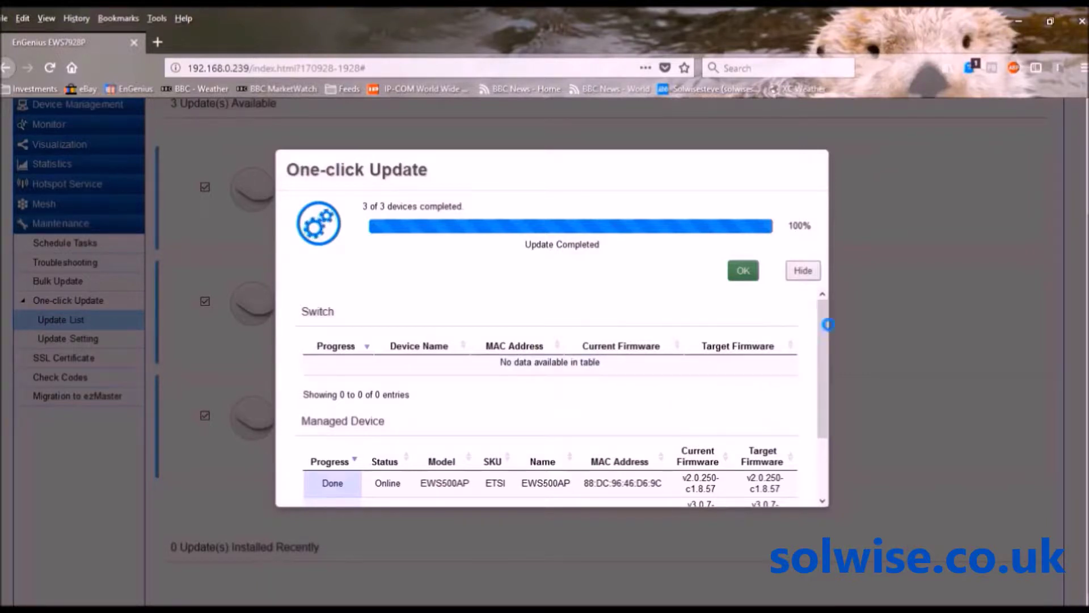
left_click_drag(823, 308, 835, 384)
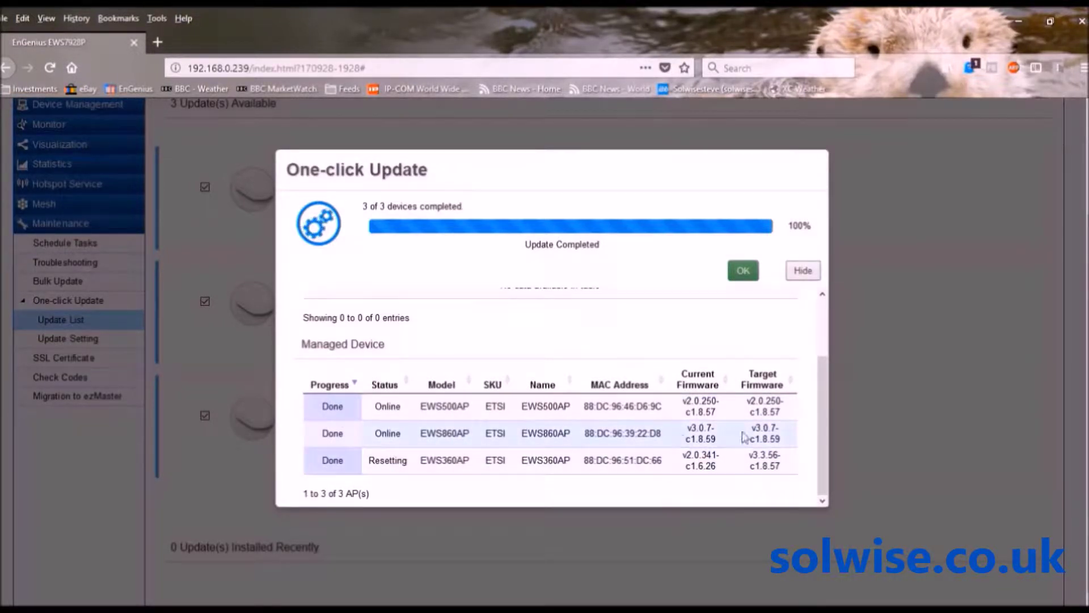
left_click_drag(822, 428, 825, 372)
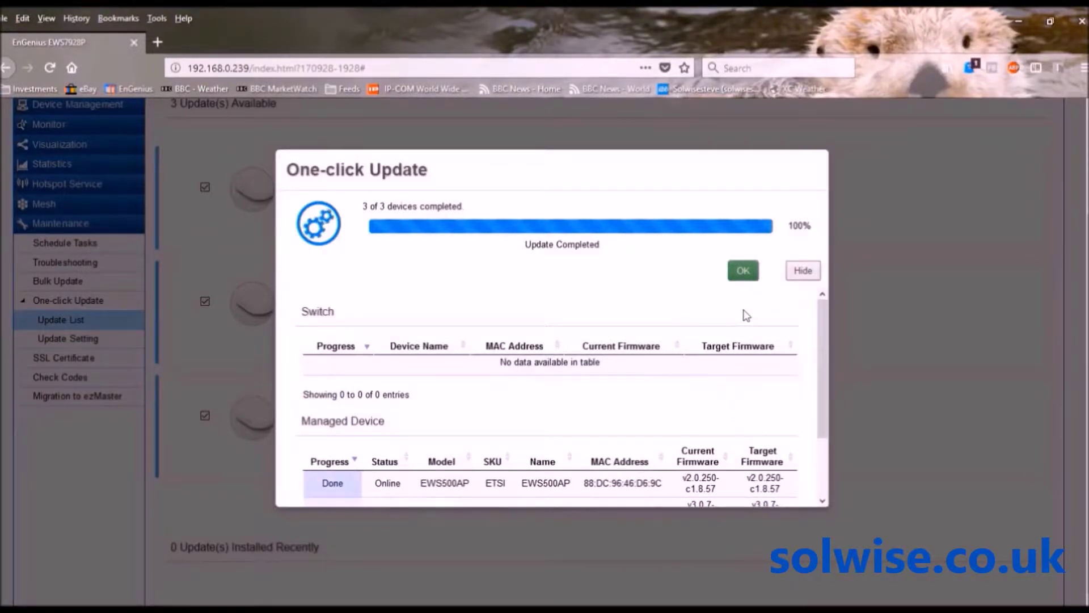
left_click(742, 272)
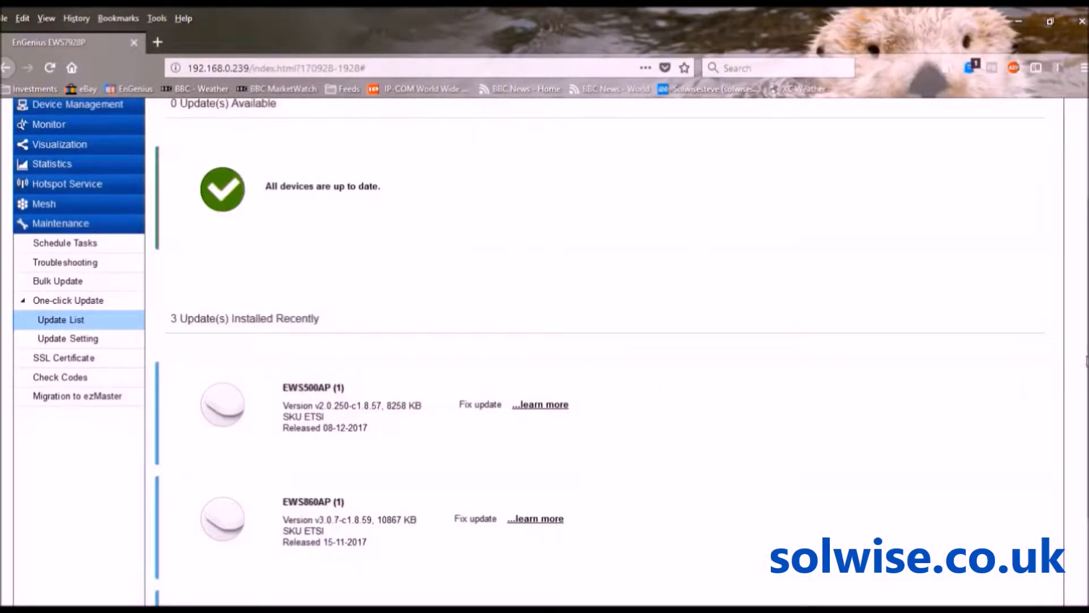
Return to Device Management > Access Points to list all six managed APs online
scroll(928, 355, "up", 2)
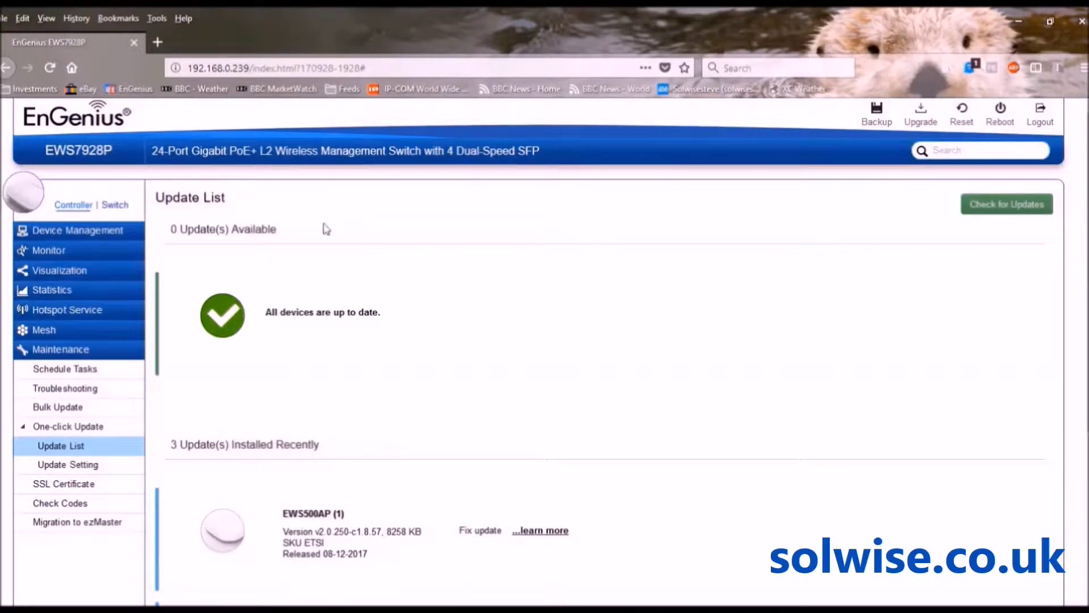
left_click(81, 234)
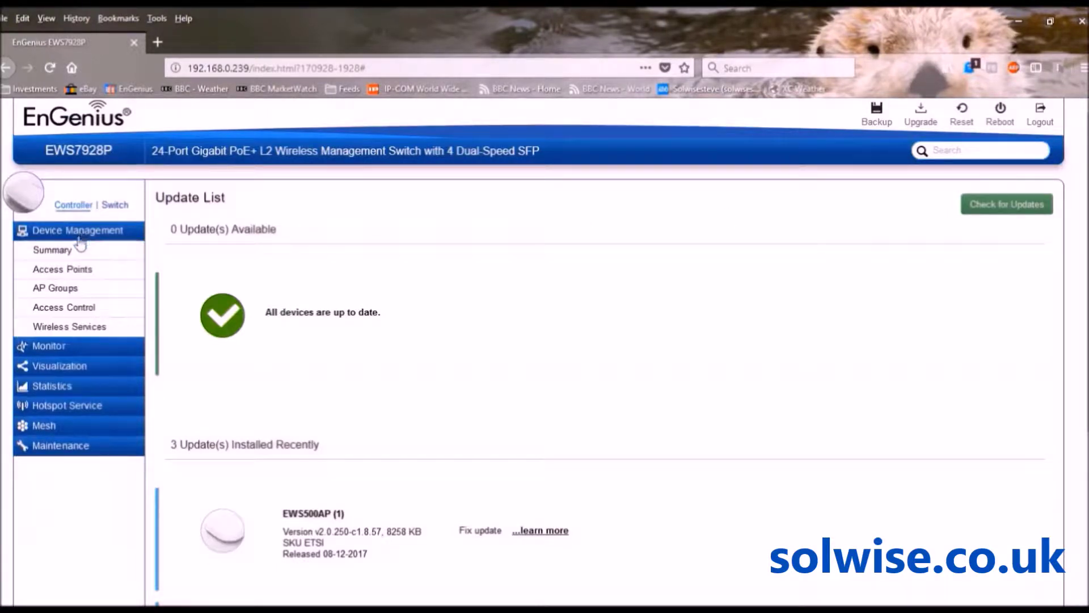
left_click(61, 271)
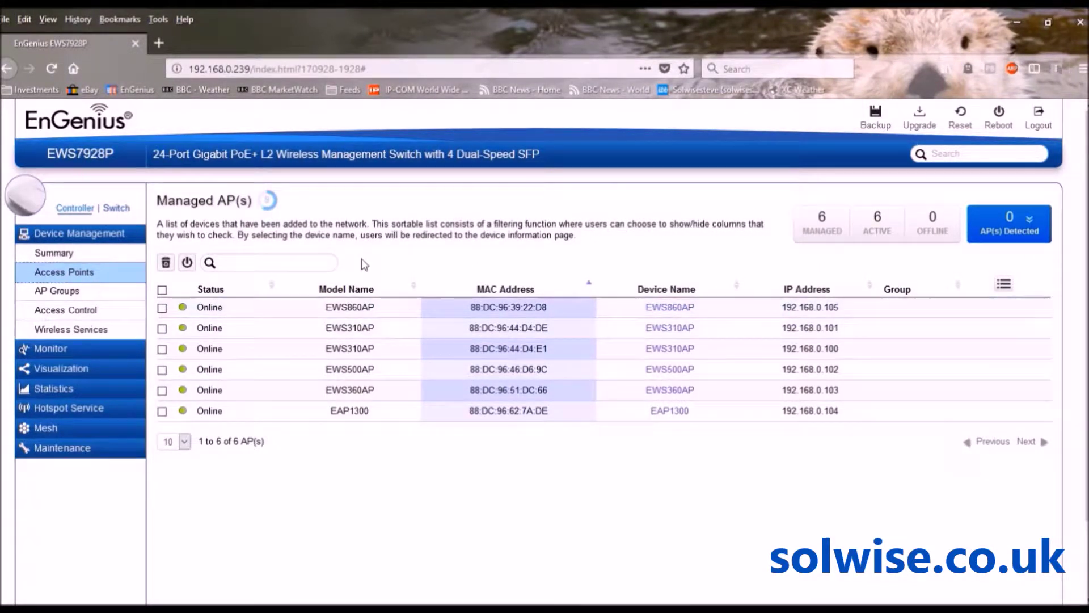
Add a new AP group on the AP Groups page and name it 'test group'
left_click(59, 293)
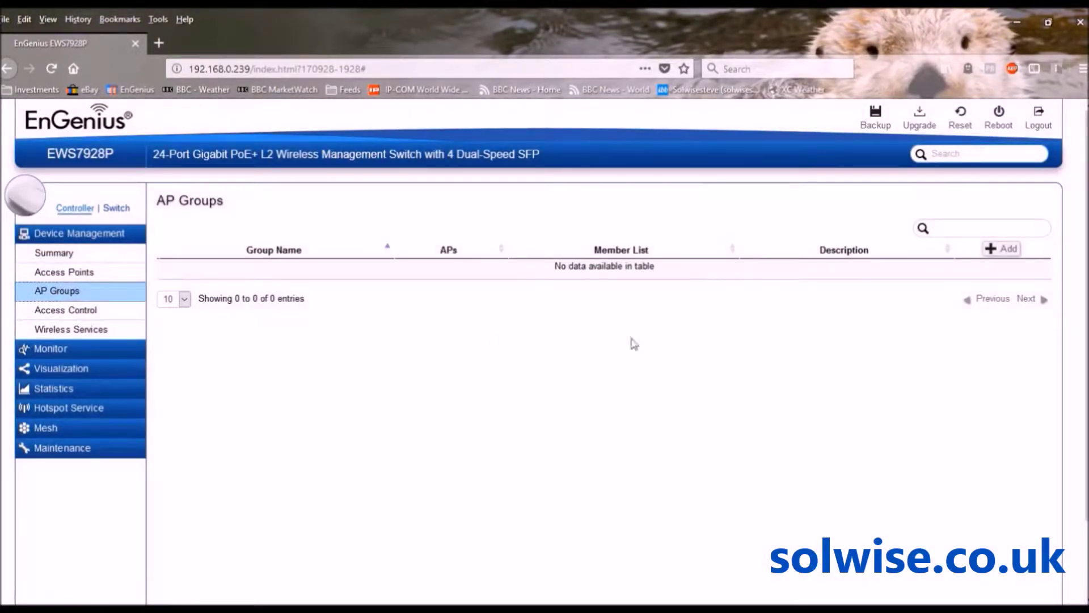
left_click(991, 254)
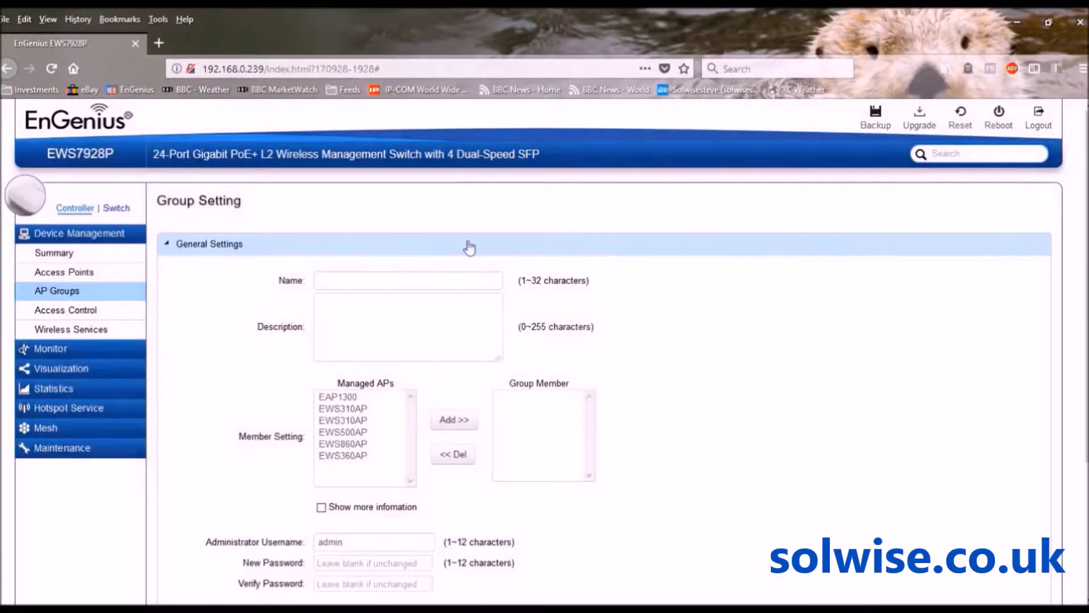
left_click(402, 282)
type("test group")
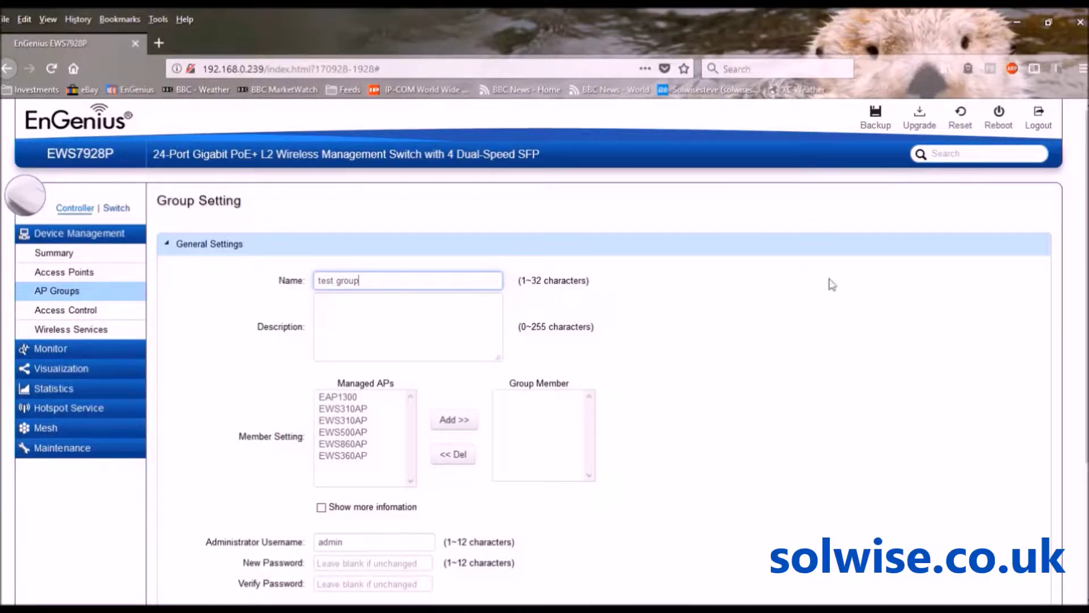
scroll(1081, 218, "down", 1)
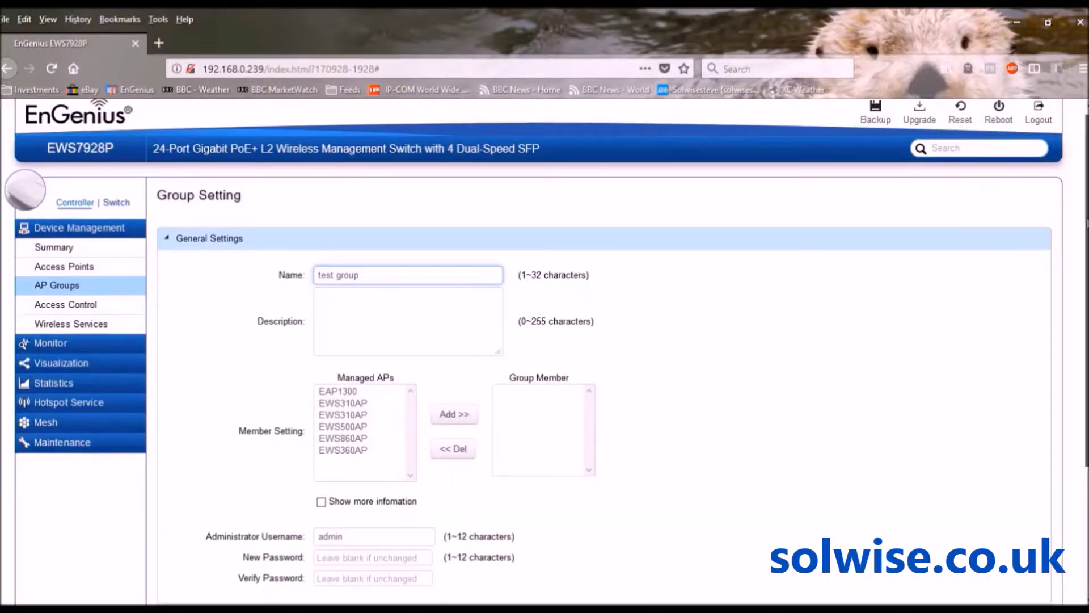
scroll(1081, 218, "down", 3)
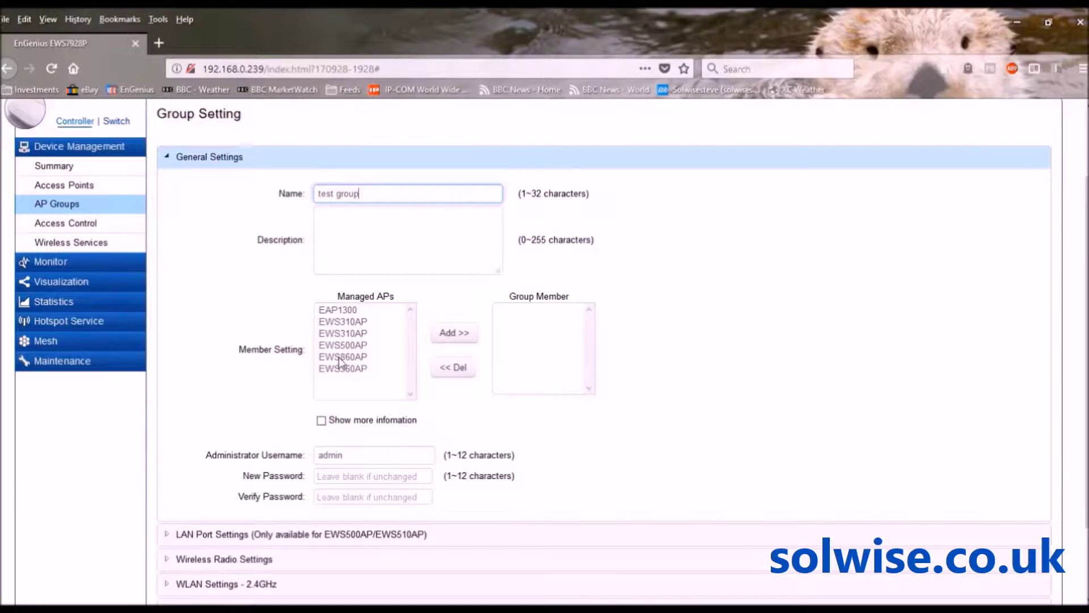
Move both EWS310AP units and the EWS360AP from Managed APs into the group members
left_click(344, 322)
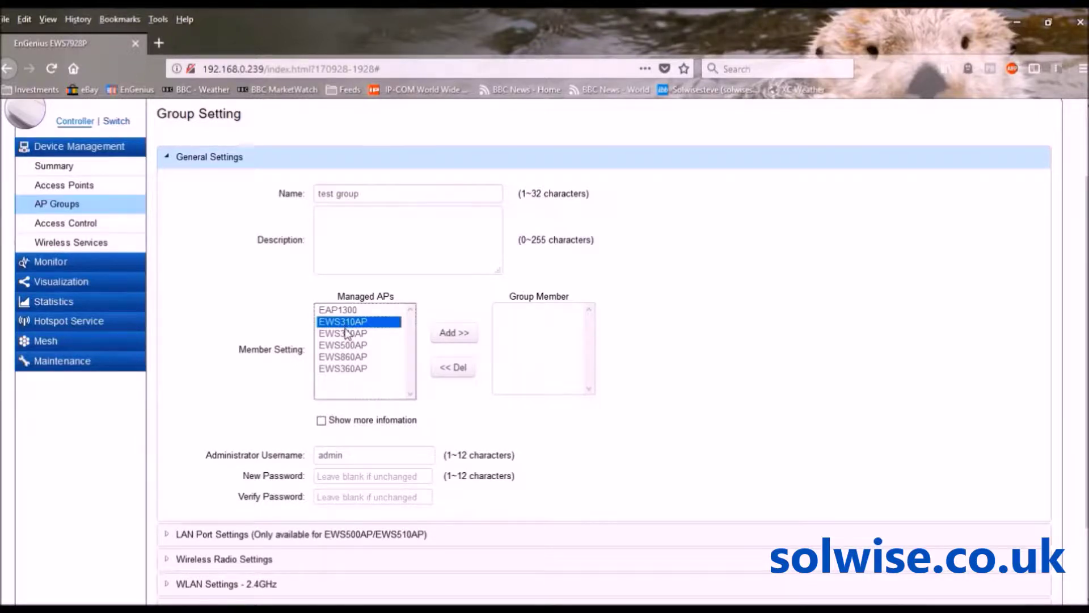
left_click(346, 334, "ctrl")
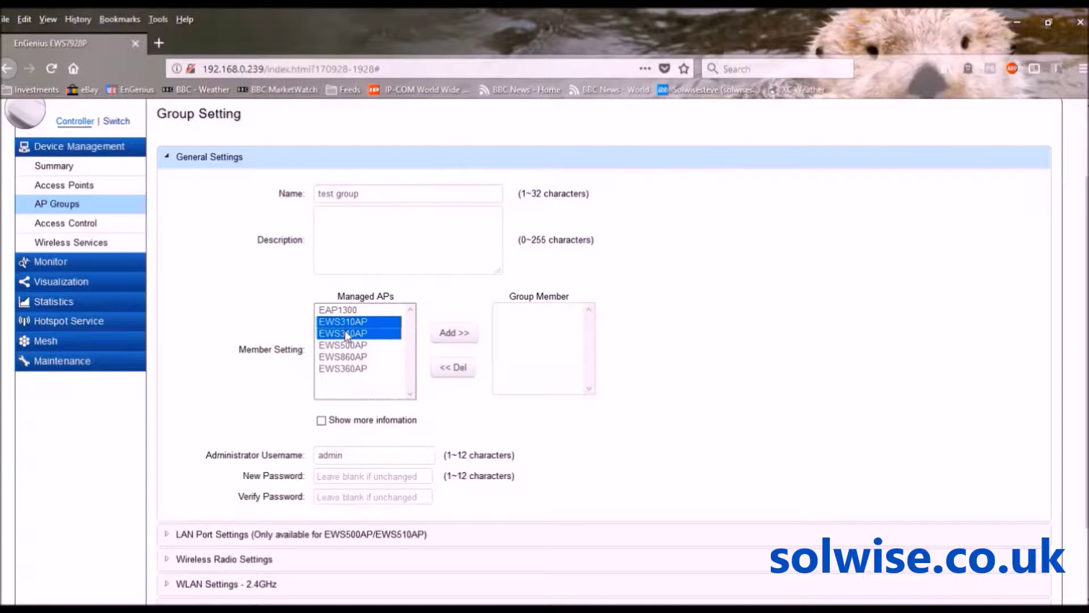
left_click(348, 369, "ctrl")
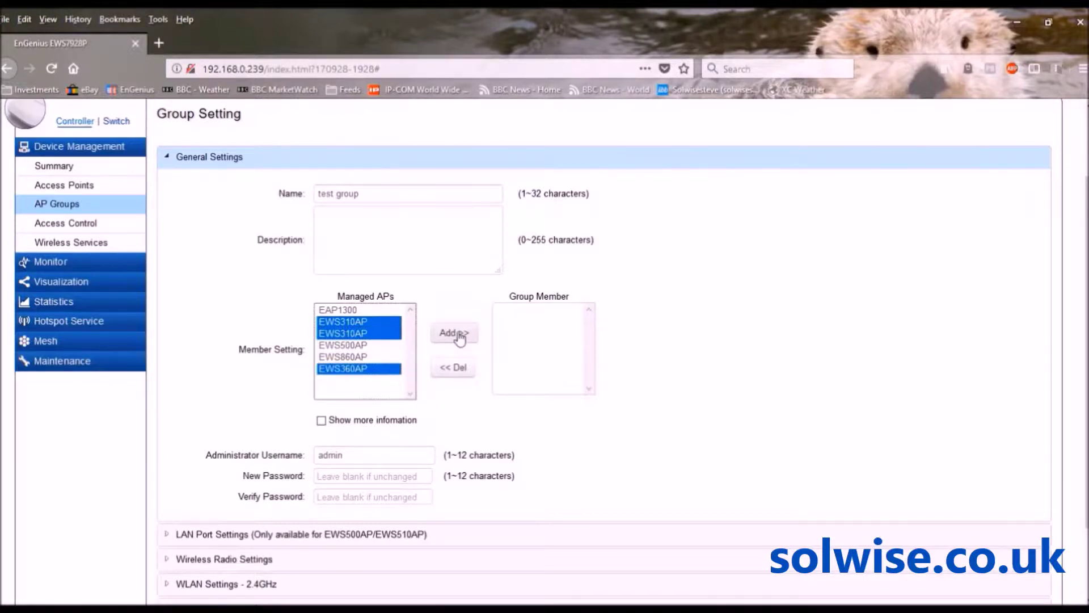
left_click(460, 337)
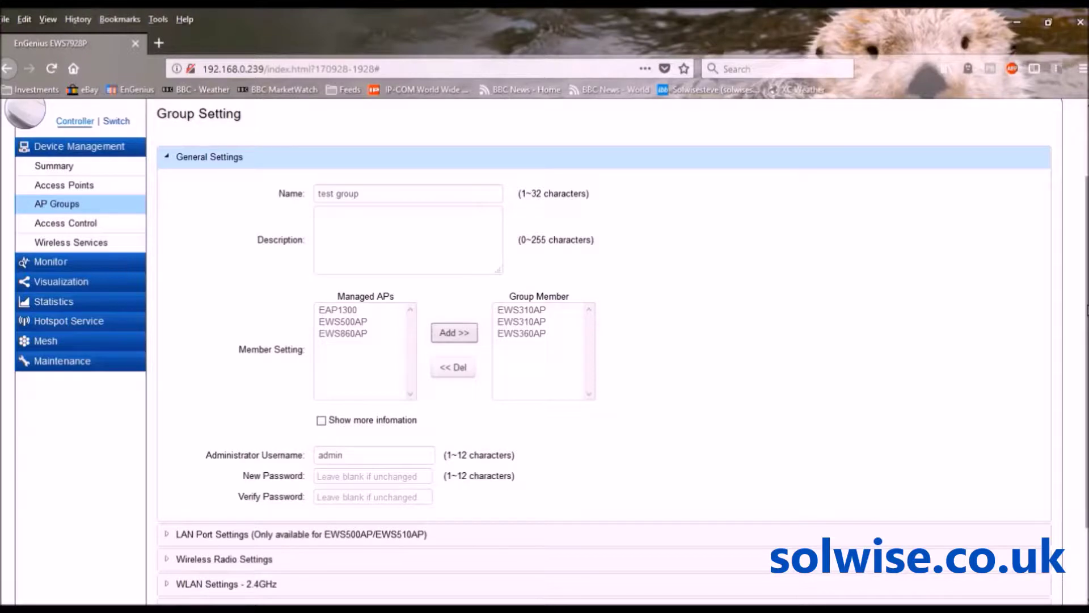
scroll(1085, 311, "down", 3)
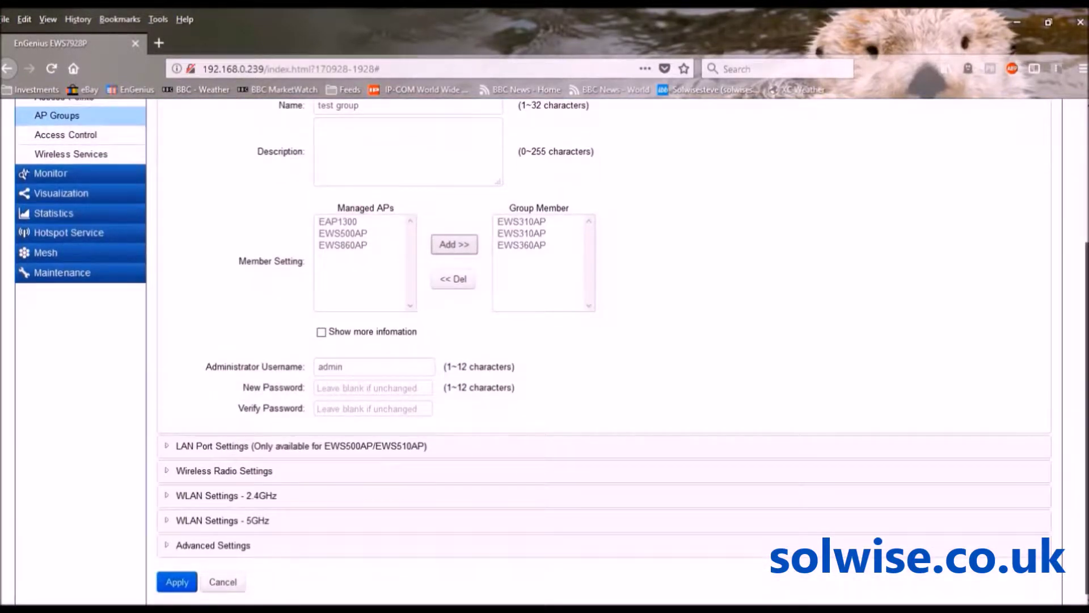
Change the group's Wireless Radio country from Albania to United Kingdom Band B
left_click(221, 472)
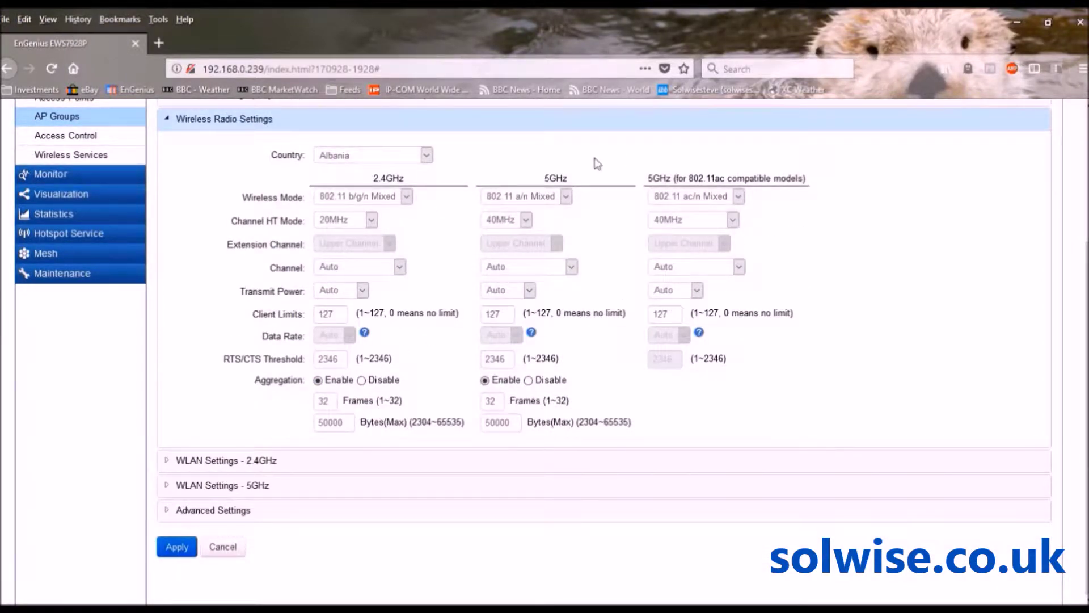
left_click(427, 155)
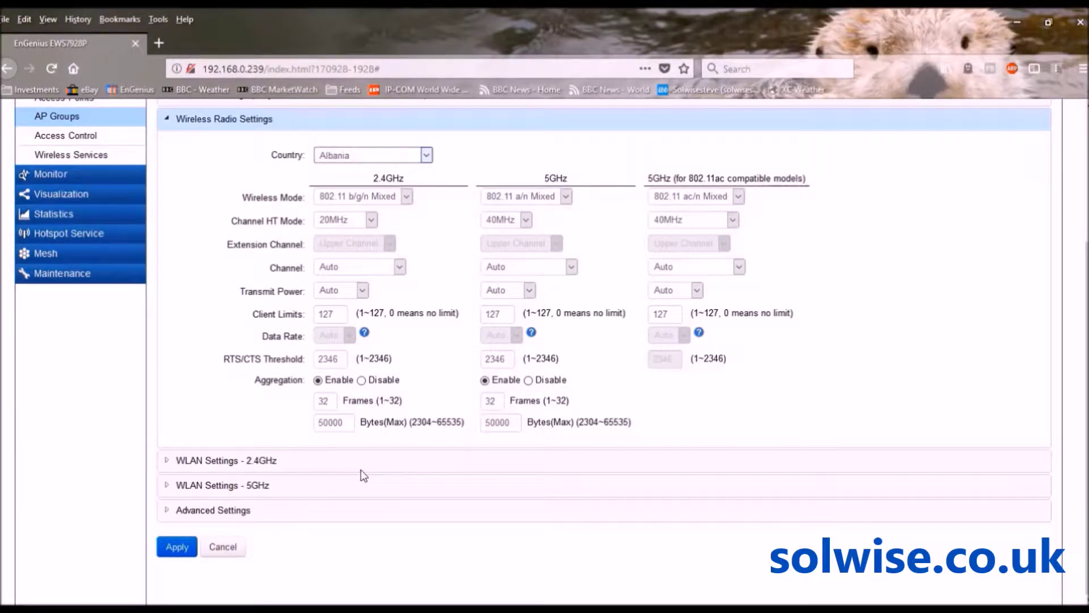
left_click(361, 470)
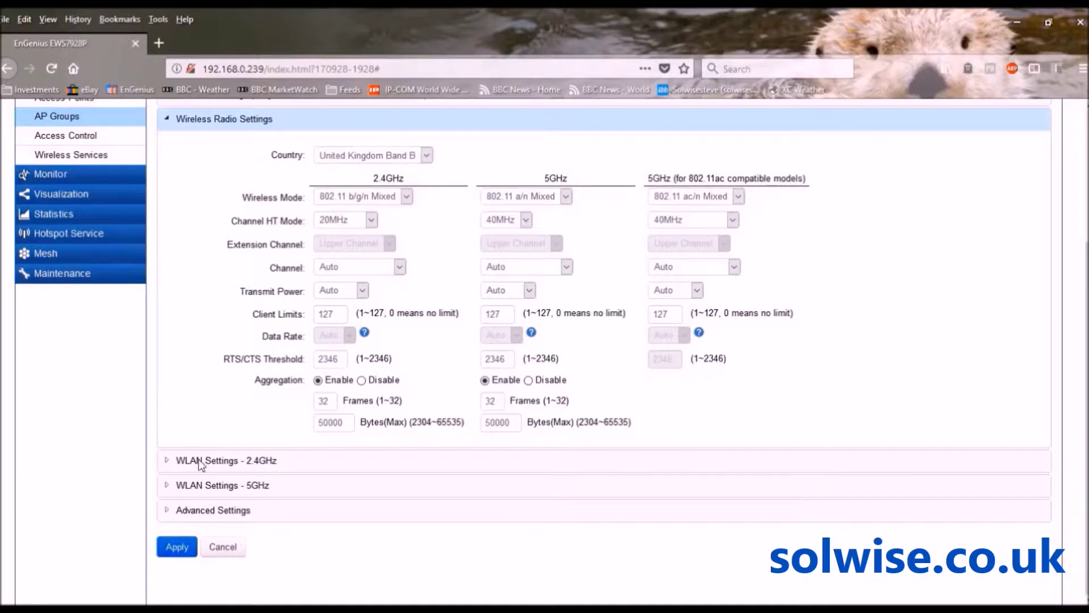
left_click(200, 461)
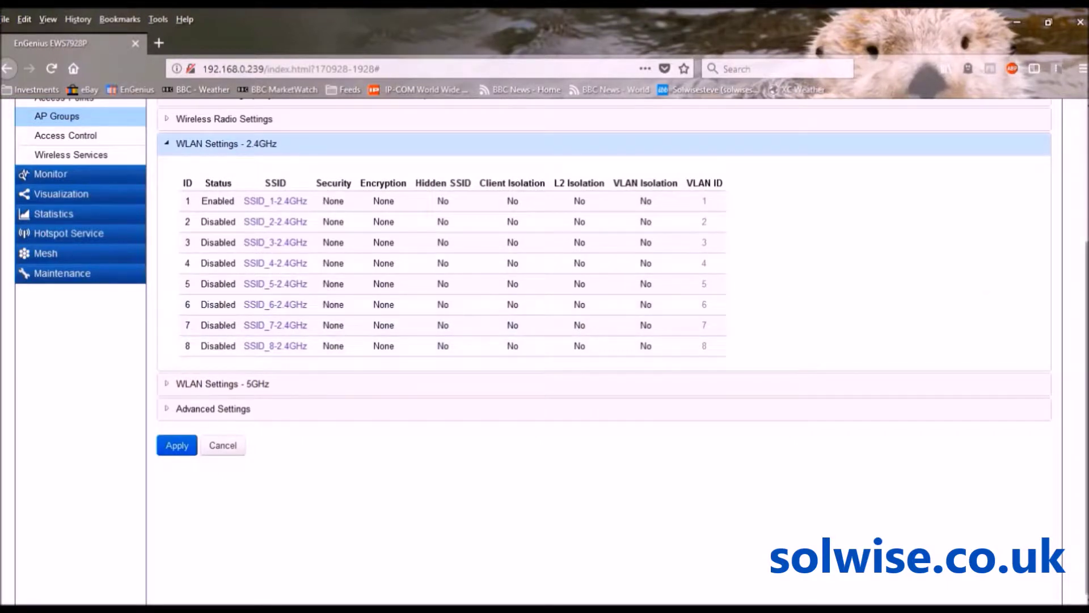
Scroll up to the 2.4GHz WLAN list showing SSID_1-2.4GHz
scroll(568, 341, "up", 3)
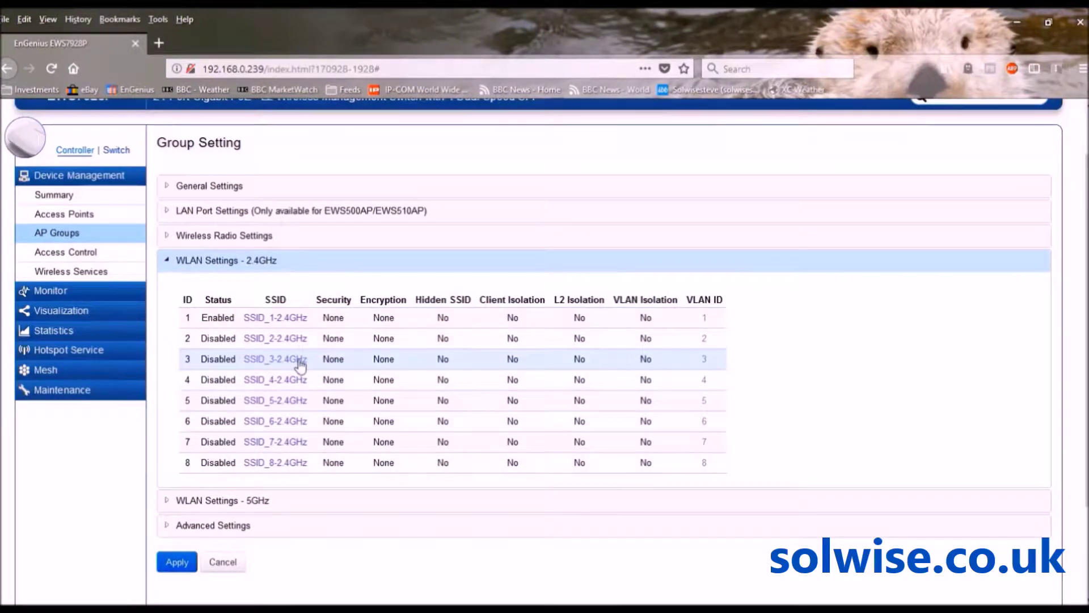
Open SSID_1-2.4GHz in SSID Config and replace its name with SSID1
left_click(277, 320)
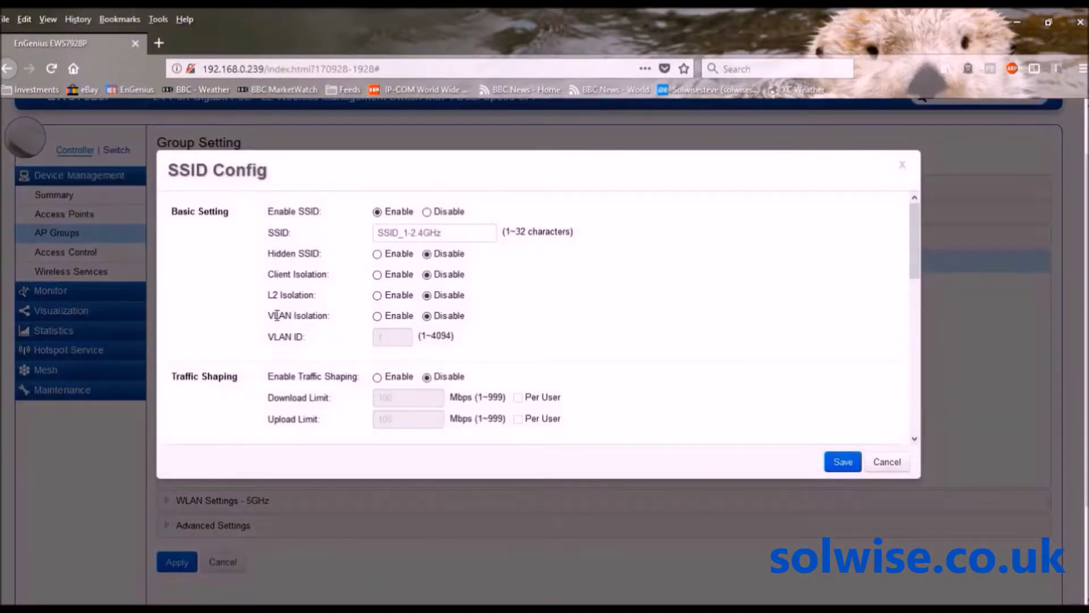
left_click_drag(467, 239, 344, 239)
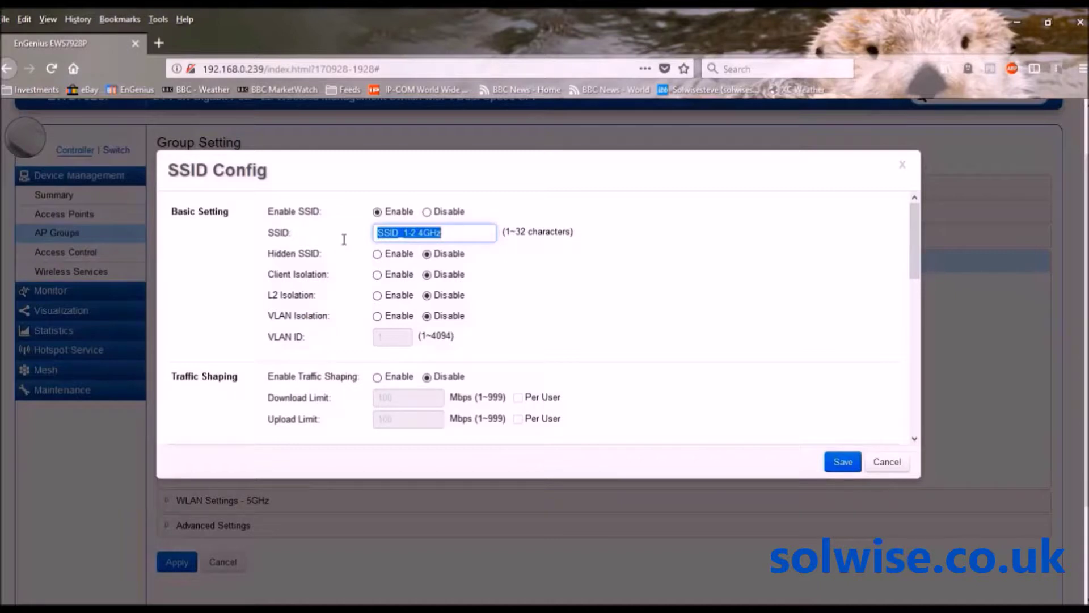
type("SSID")
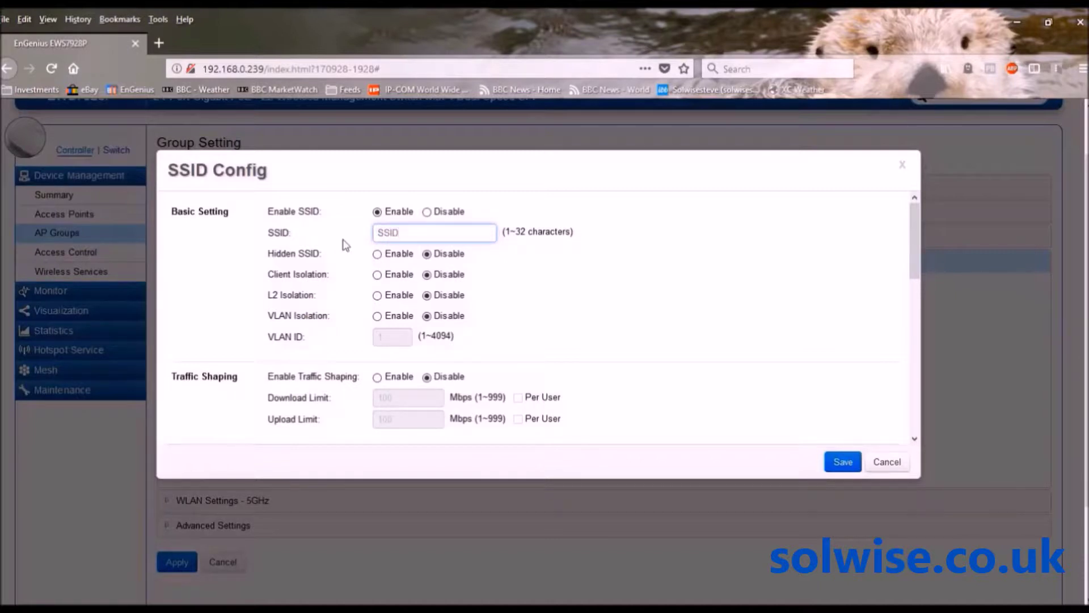
type("1")
scroll(916, 275, "down", 2)
Set SSID1 security to WPA-PSK / WPA2-PSK with Both encryption and a passphrase, then save
left_click_drag(918, 278, 921, 349)
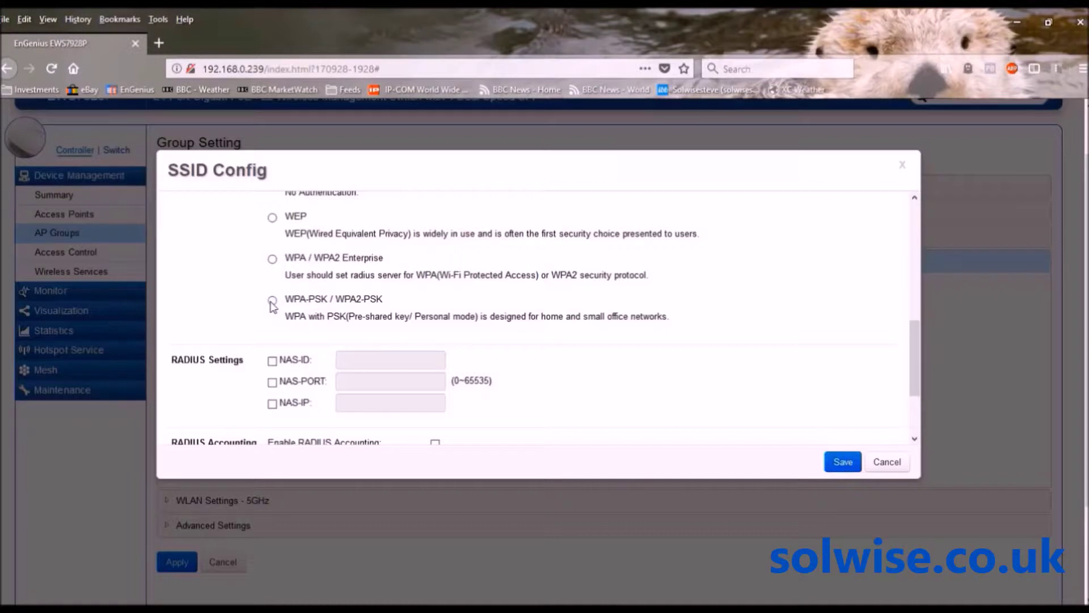
left_click(272, 302)
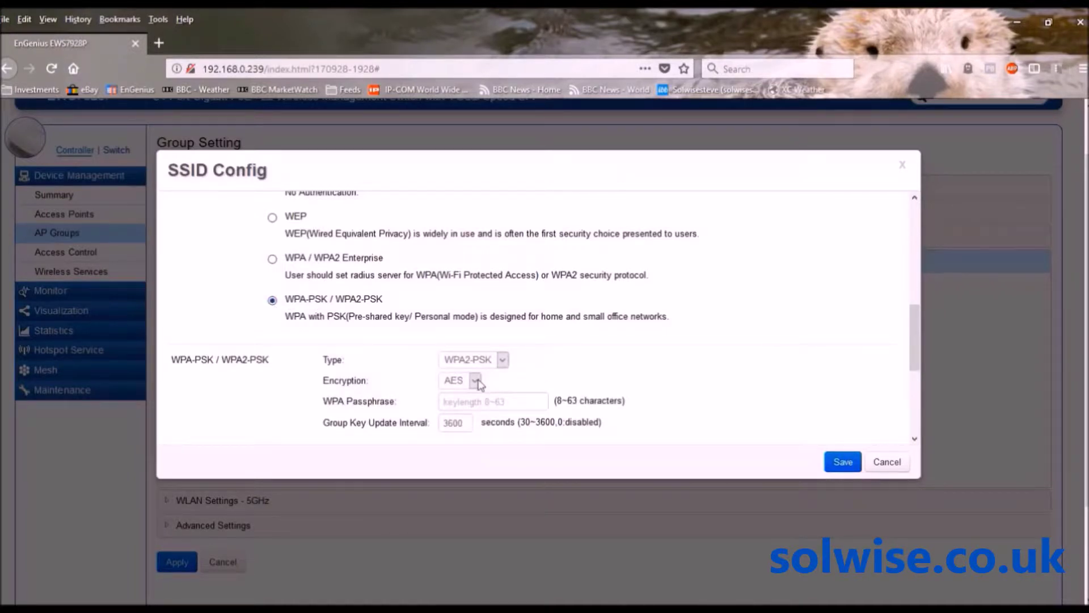
left_click(465, 409)
left_click(462, 403)
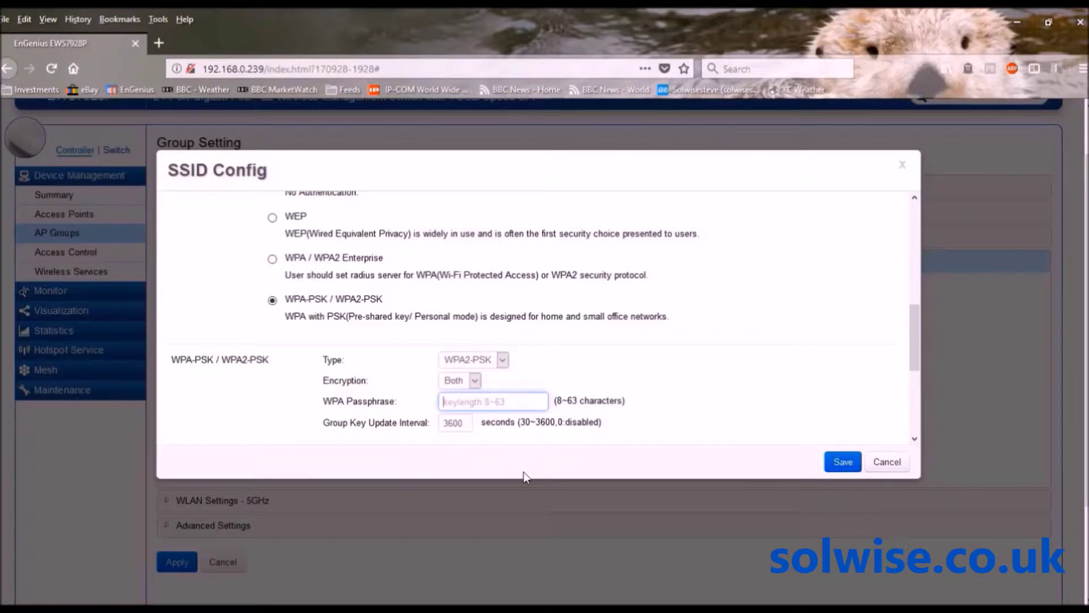
type("testtest")
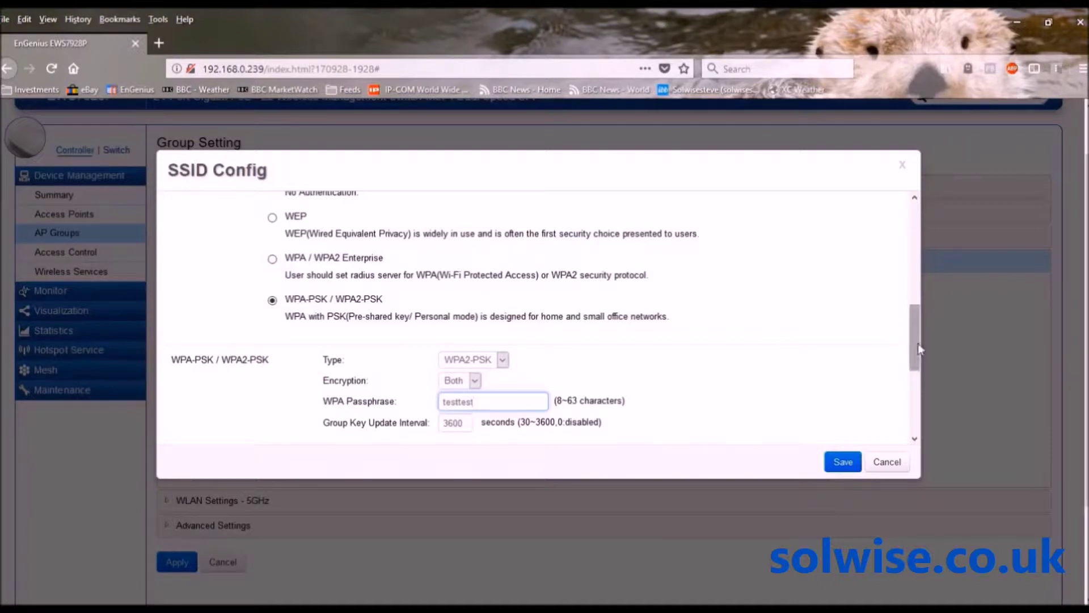
left_click_drag(918, 343, 919, 237)
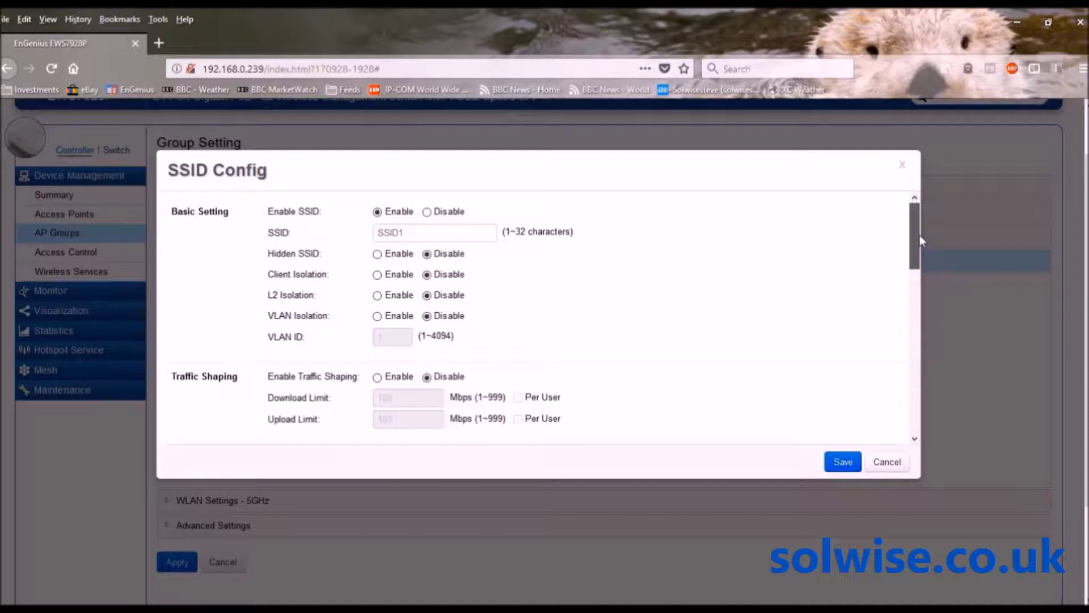
left_click_drag(919, 235, 911, 413)
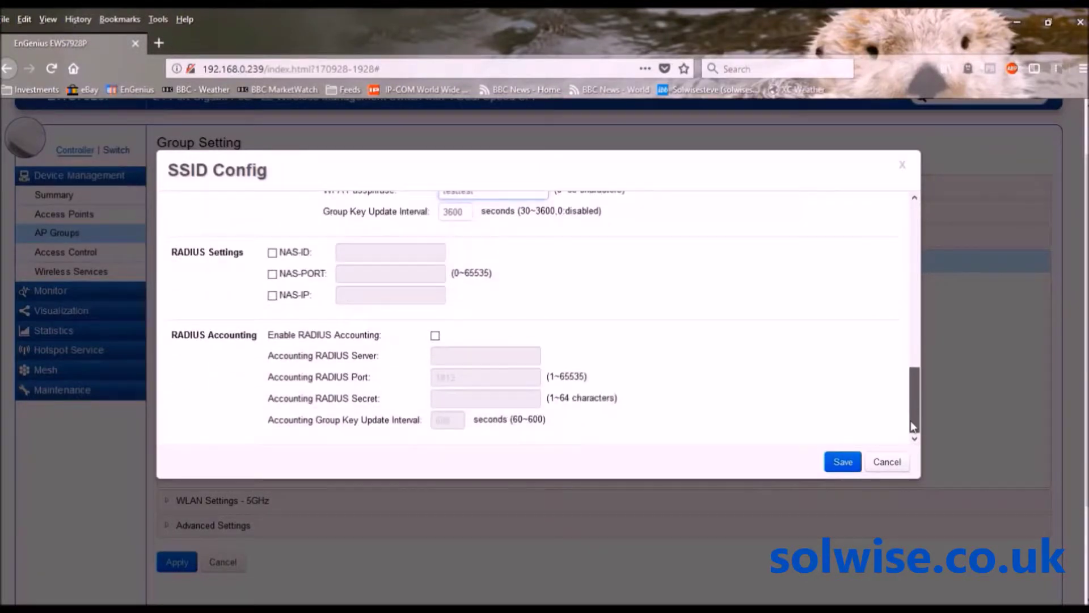
left_click(843, 462)
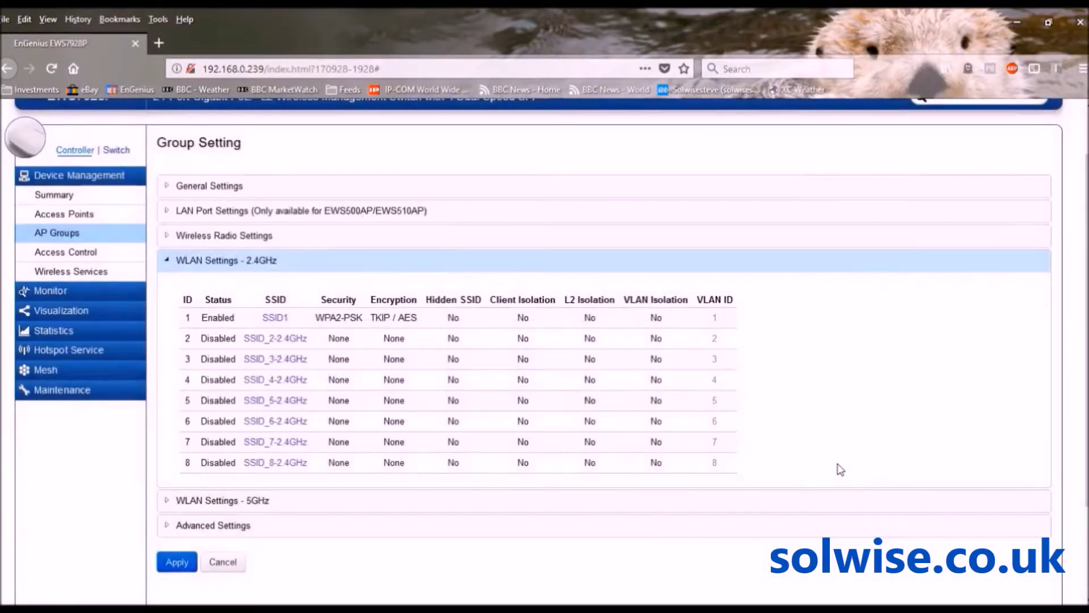
Open SSID_1-5GHz from the 5GHz WLAN list and rename it to SSID1
left_click(223, 502)
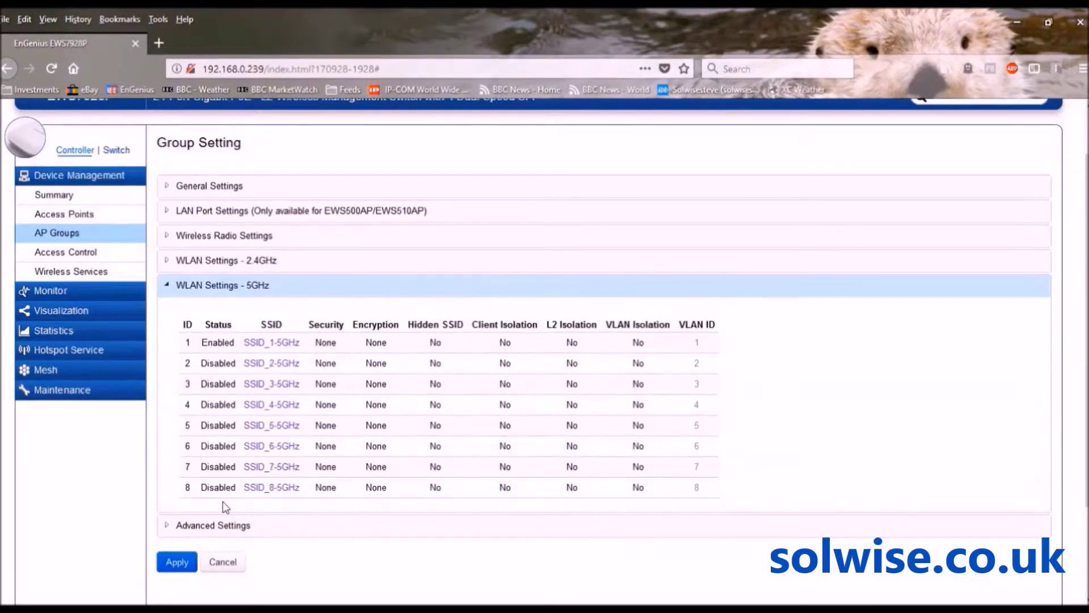
left_click(272, 344)
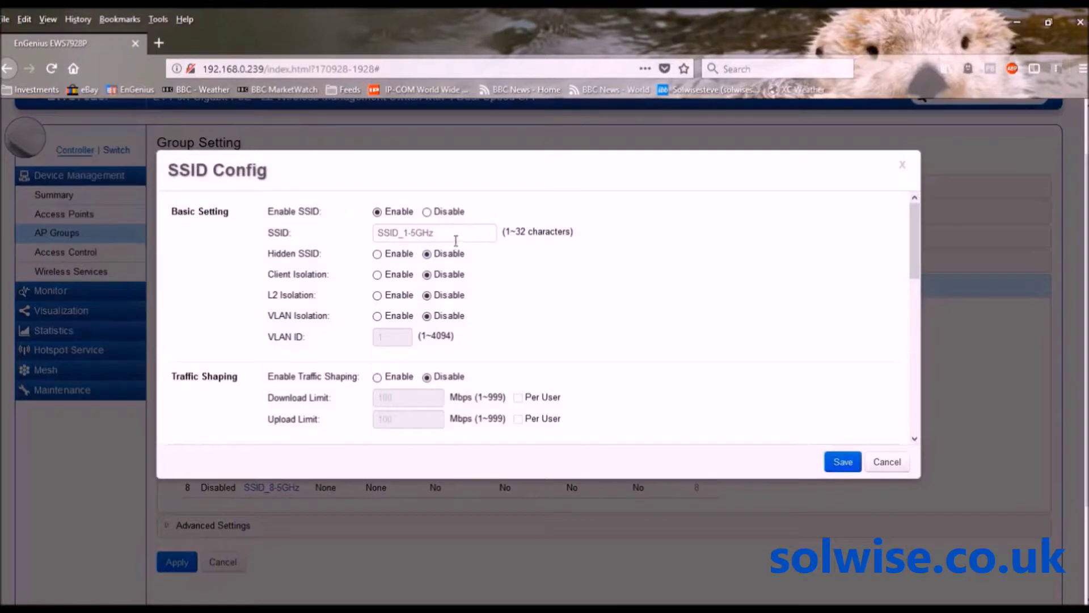
left_click_drag(459, 236, 347, 242)
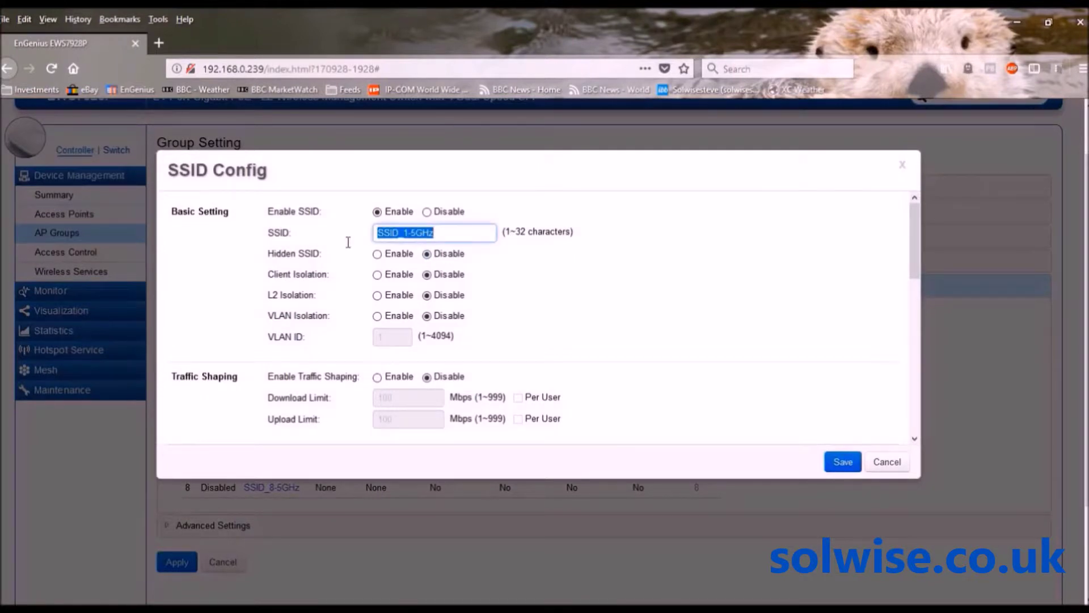
type("SSID1")
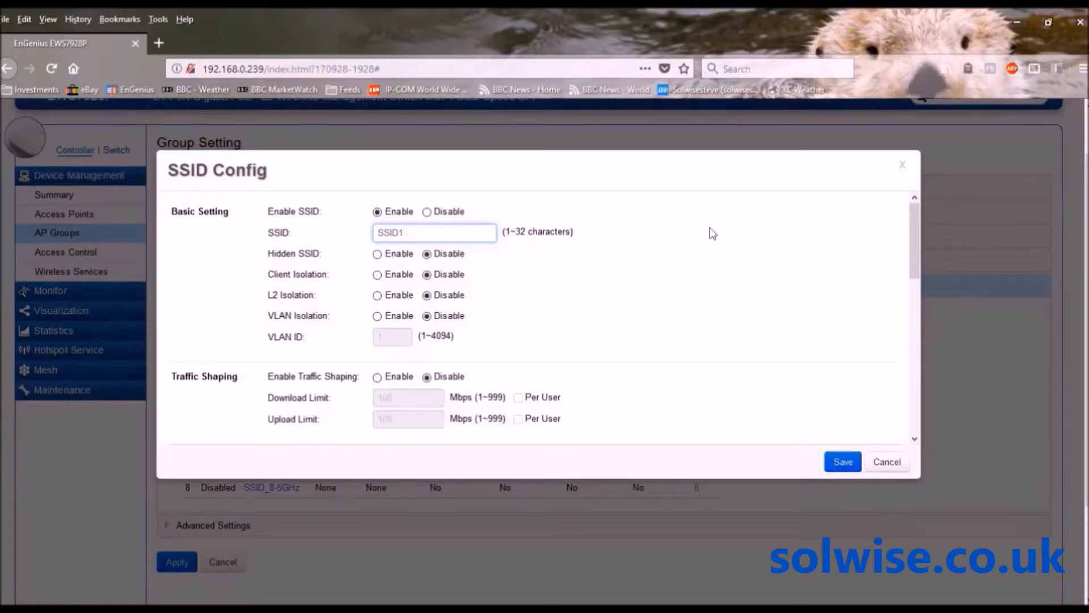
Secure the 5GHz SSID1 with WPA-PSK / WPA2-PSK, Both encryption and a passphrase, and save
left_click_drag(916, 240, 919, 365)
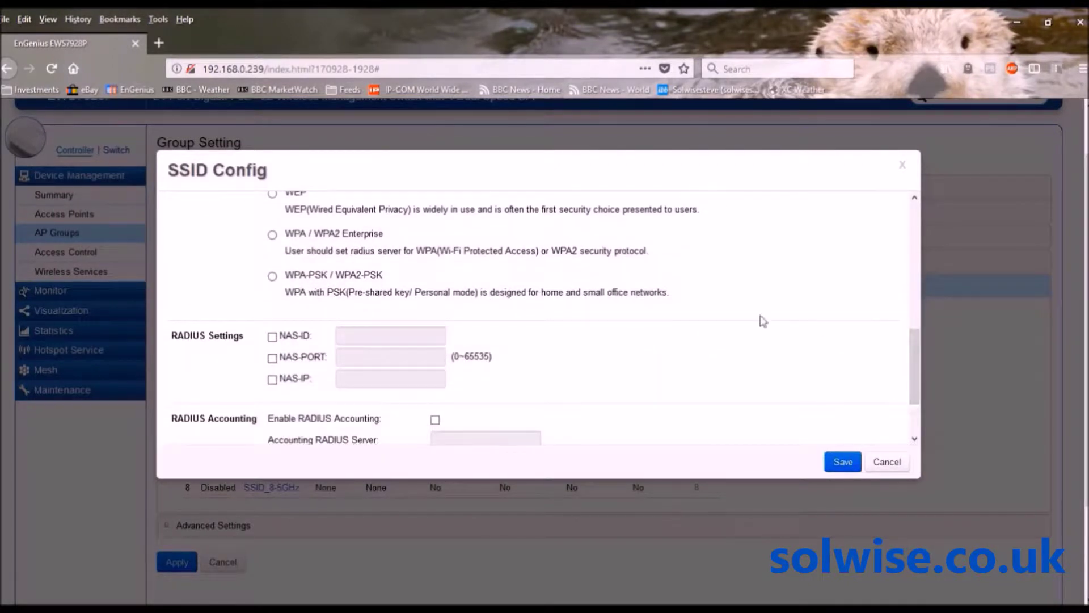
left_click(273, 276)
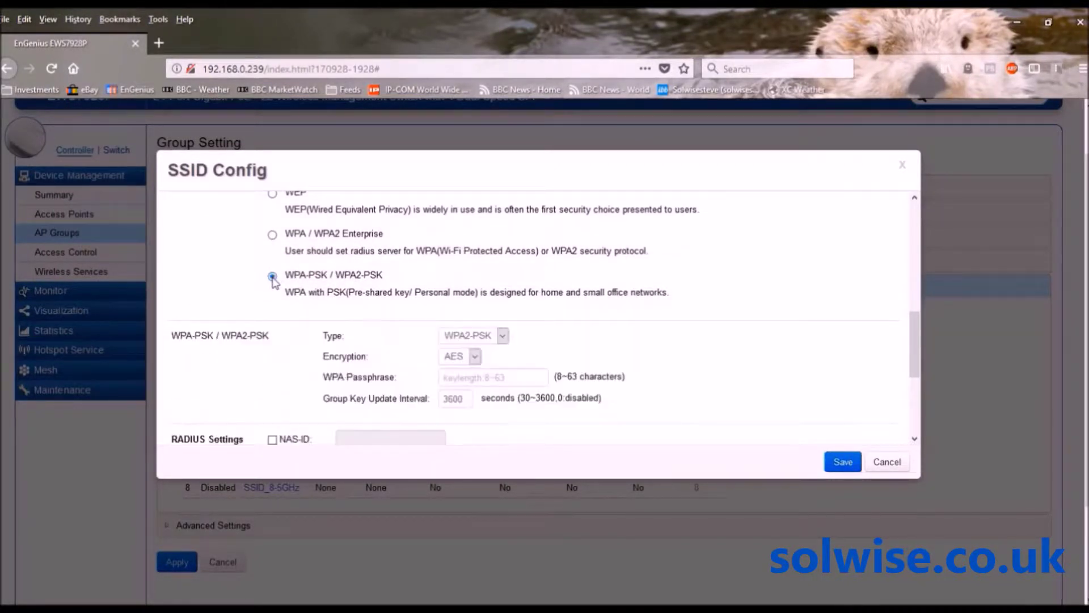
left_click(475, 355)
left_click(462, 389)
left_click(464, 377)
type("teste")
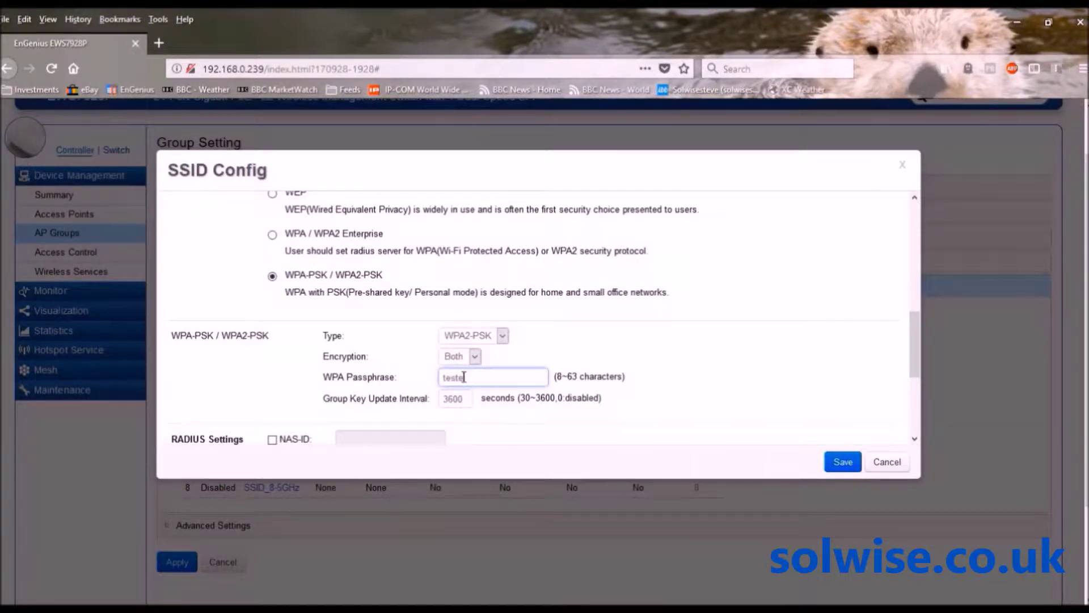
type("est")
left_click(844, 463)
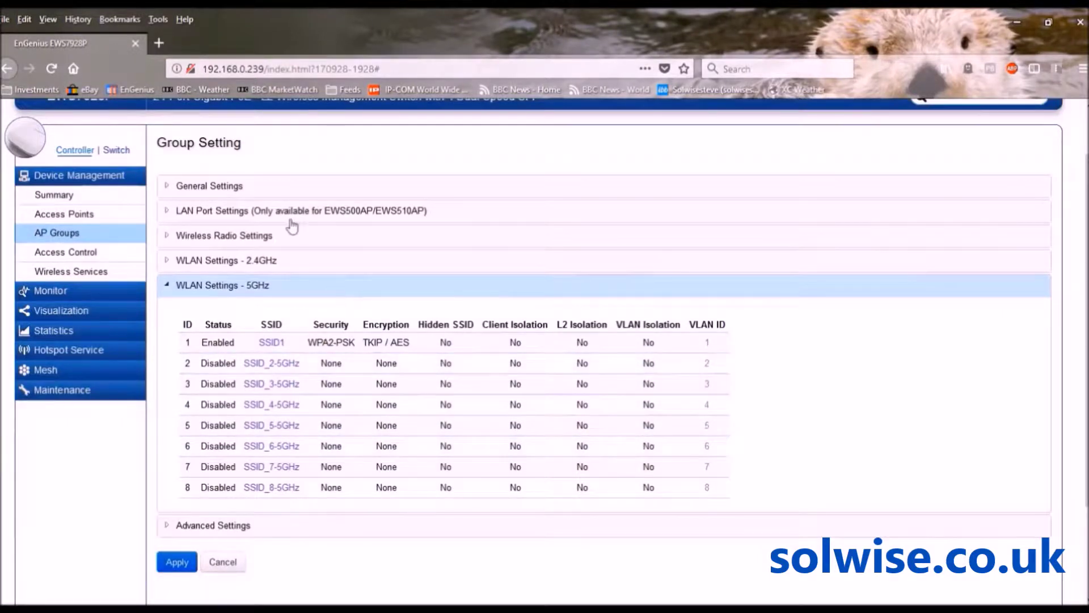
Re-expand the group's settings sections and bring up the 5GHz SSID table
left_click(225, 190)
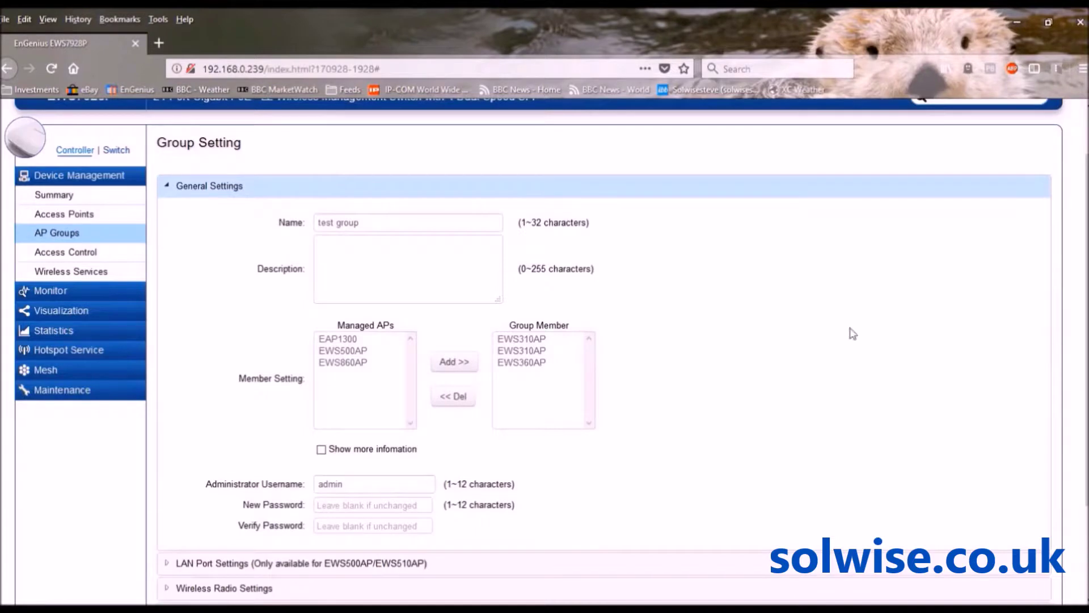
scroll(1057, 272, "down", 3)
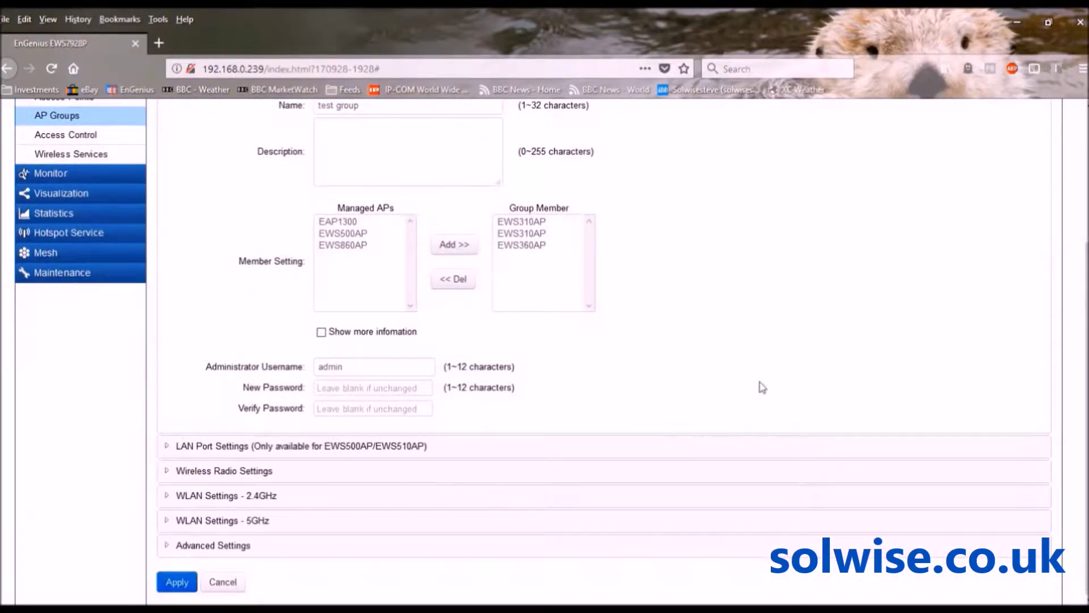
left_click(237, 471)
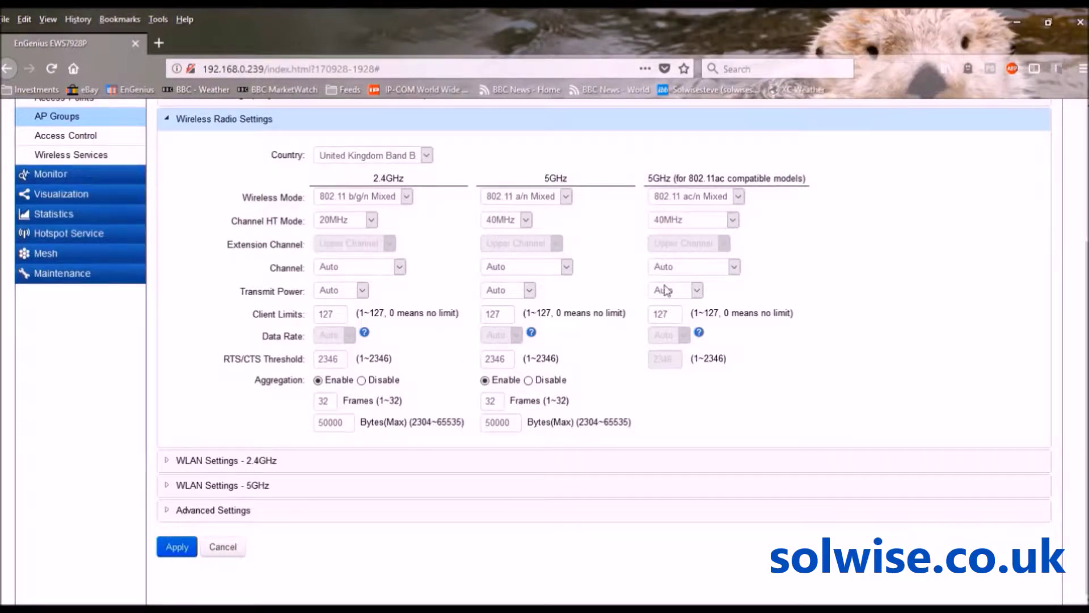
left_click(216, 463)
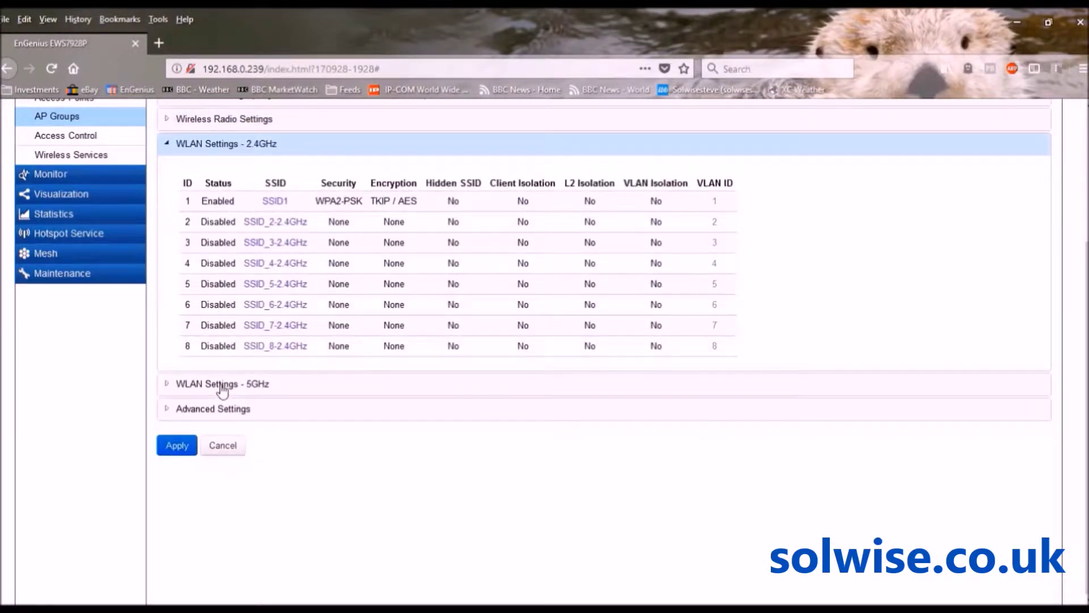
left_click(221, 386)
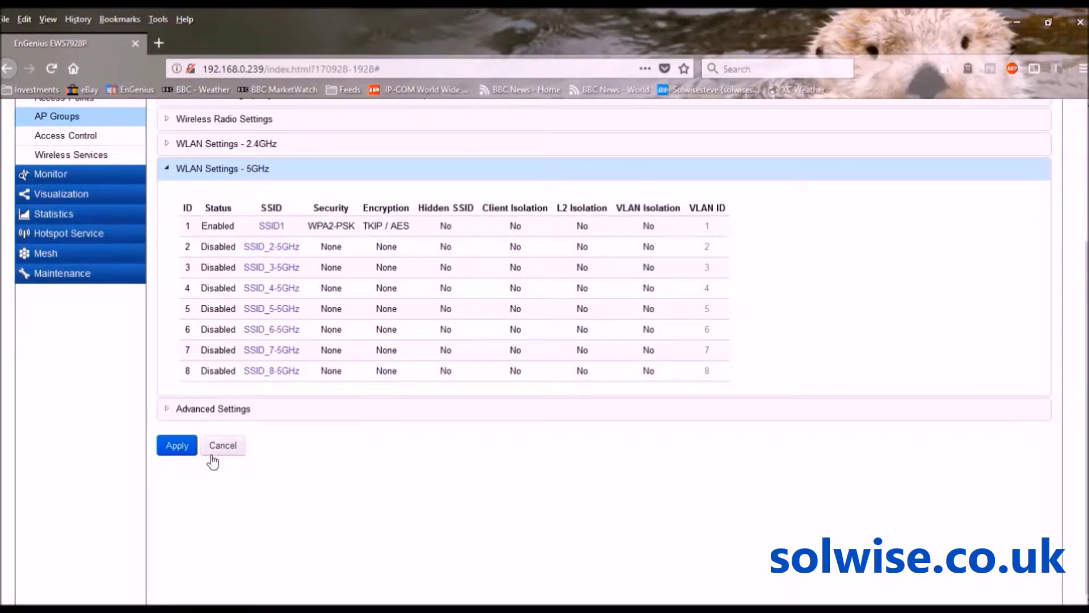
Apply the test group's edited settings and acknowledge the Applying Change Successful message
left_click(178, 446)
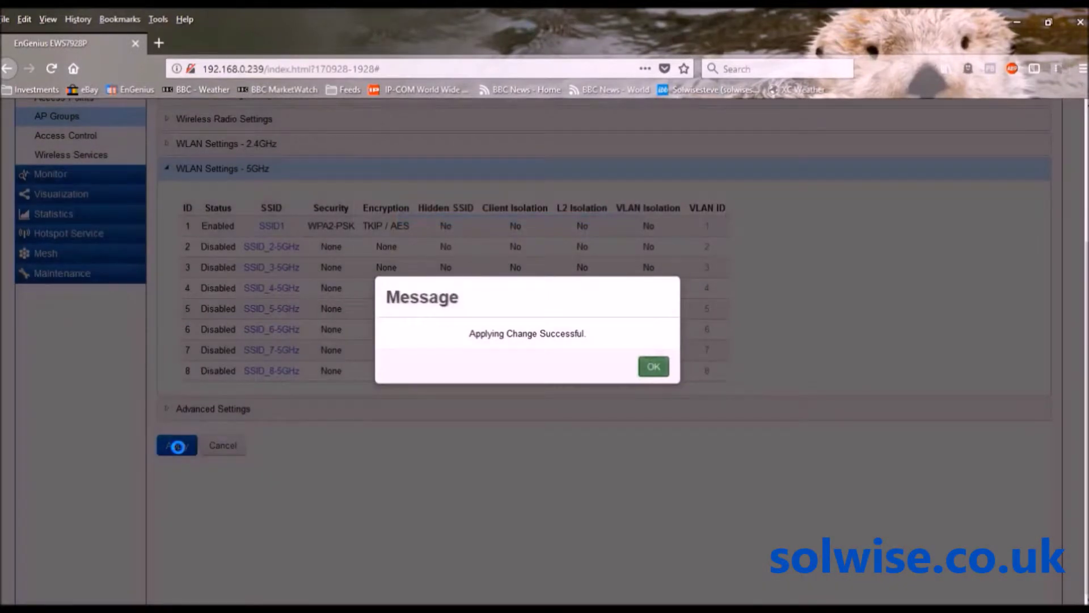
left_click(654, 366)
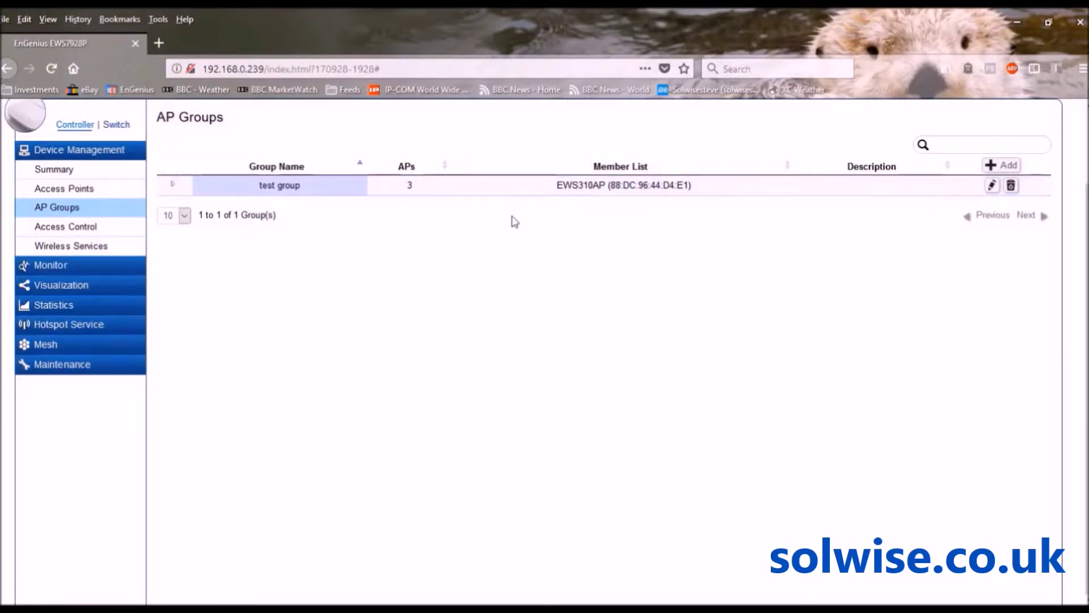
Expand test group to check its three member APs, then view the Access Points list
left_click(174, 185)
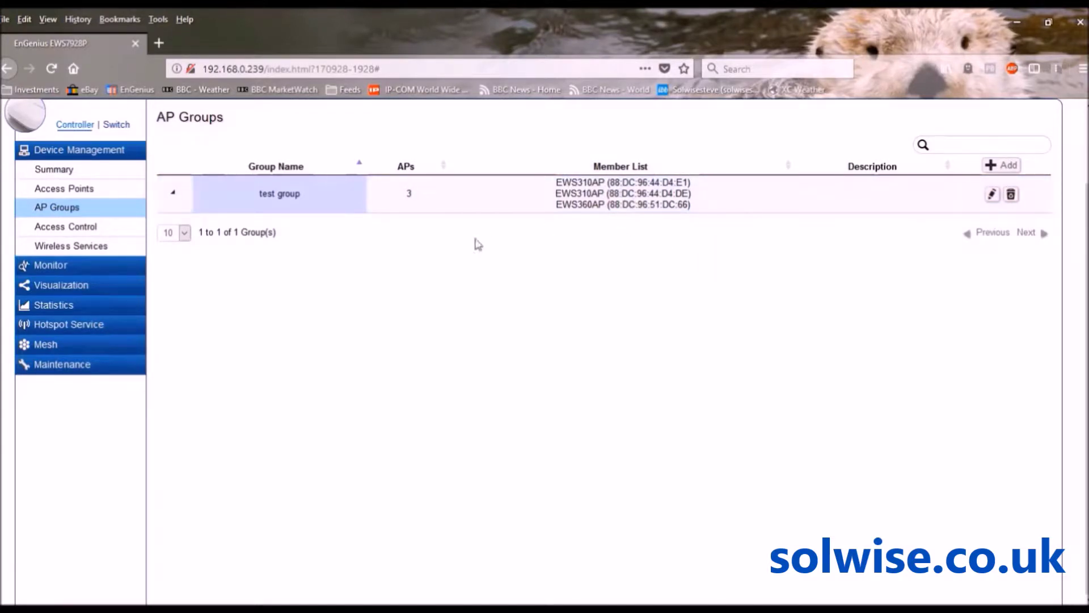
left_click(84, 188)
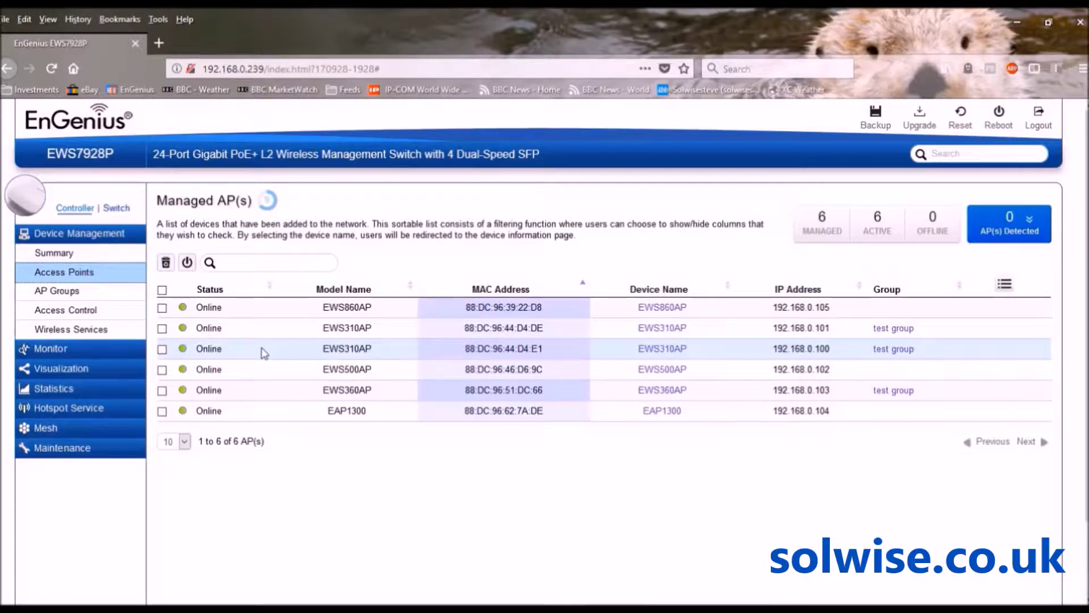
Reopen test group's settings and expand Wireless Radio Settings and the WLAN Settings - 2.4GHz table
left_click(63, 290)
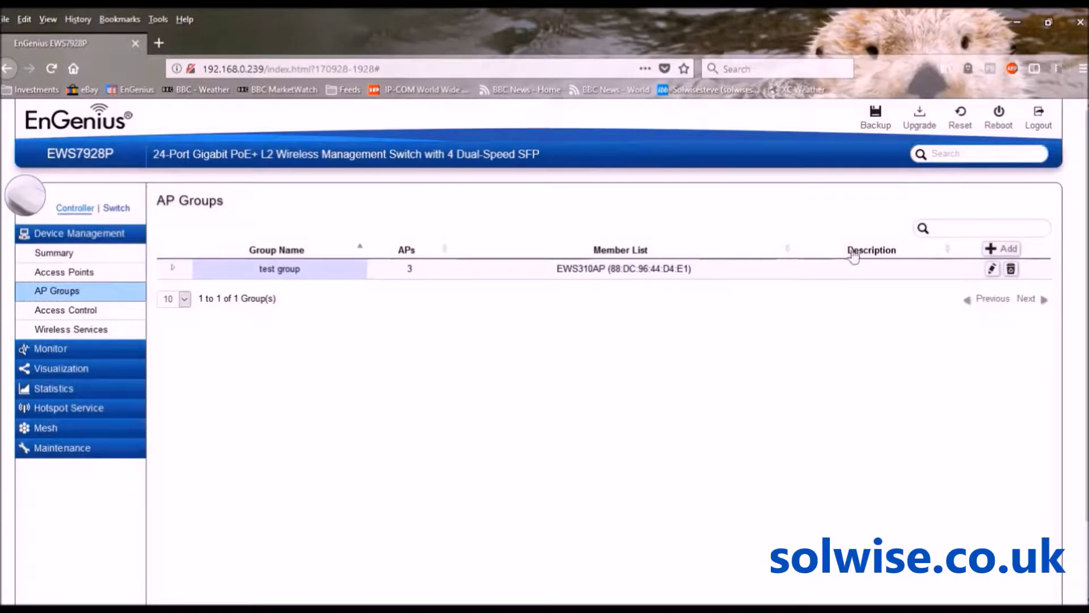
left_click(994, 270)
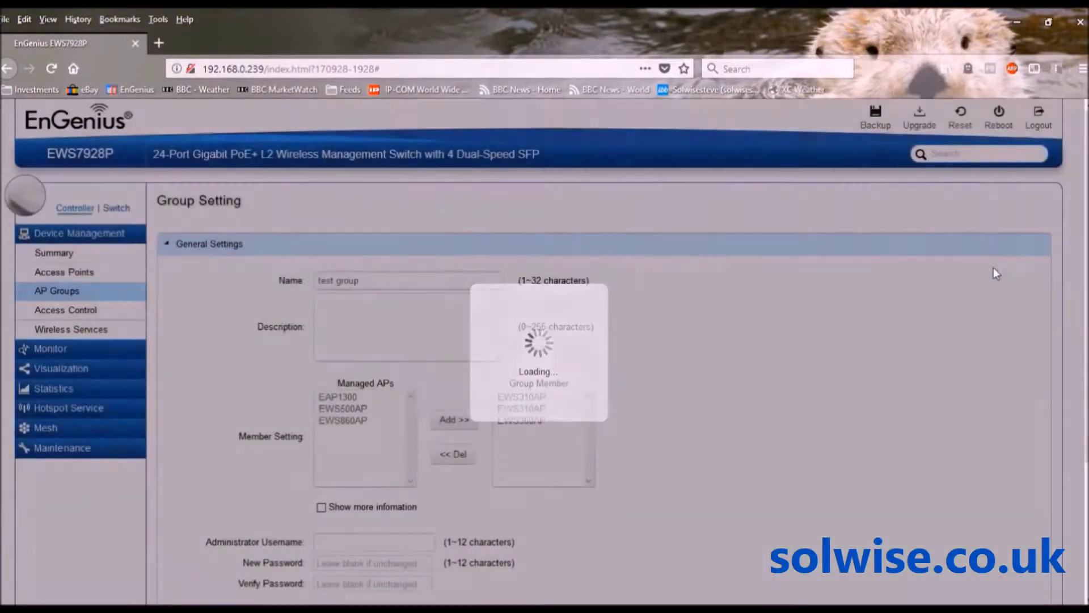
scroll(997, 274, "down", 3)
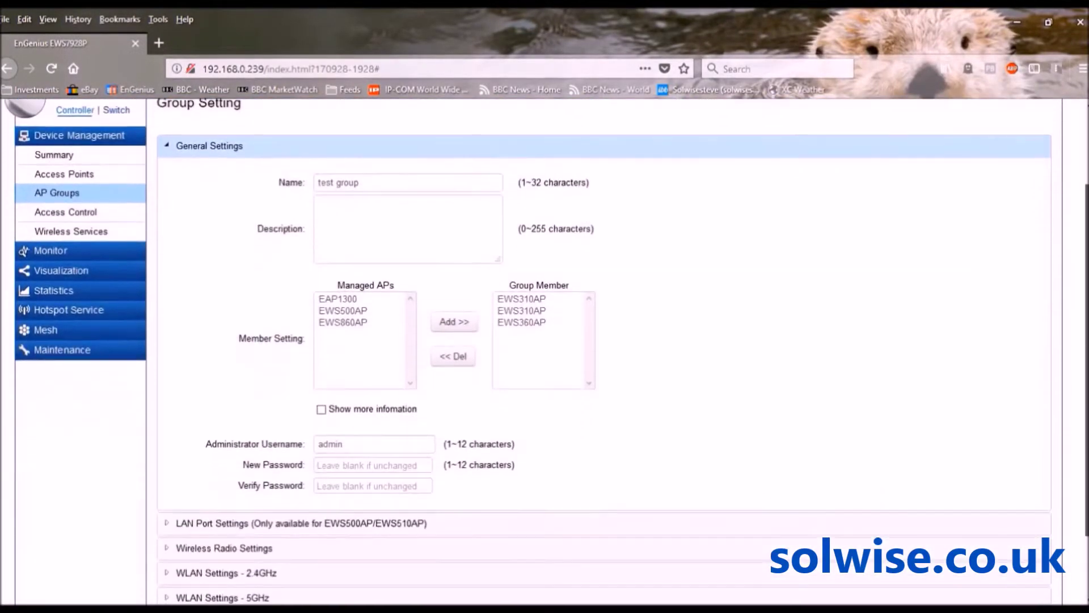
scroll(604, 351, "down", 1)
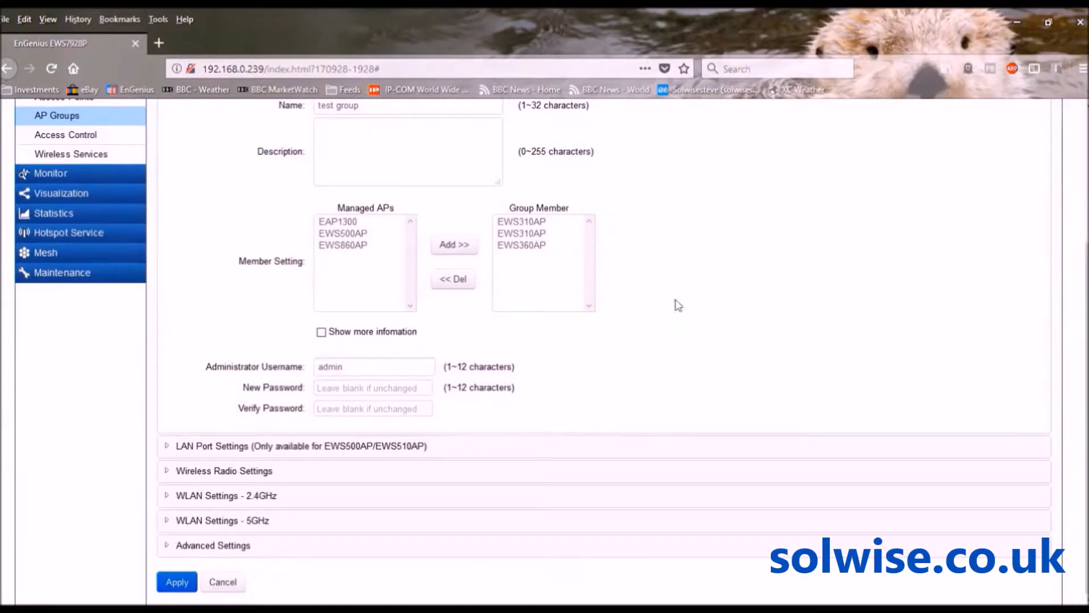
left_click(167, 472)
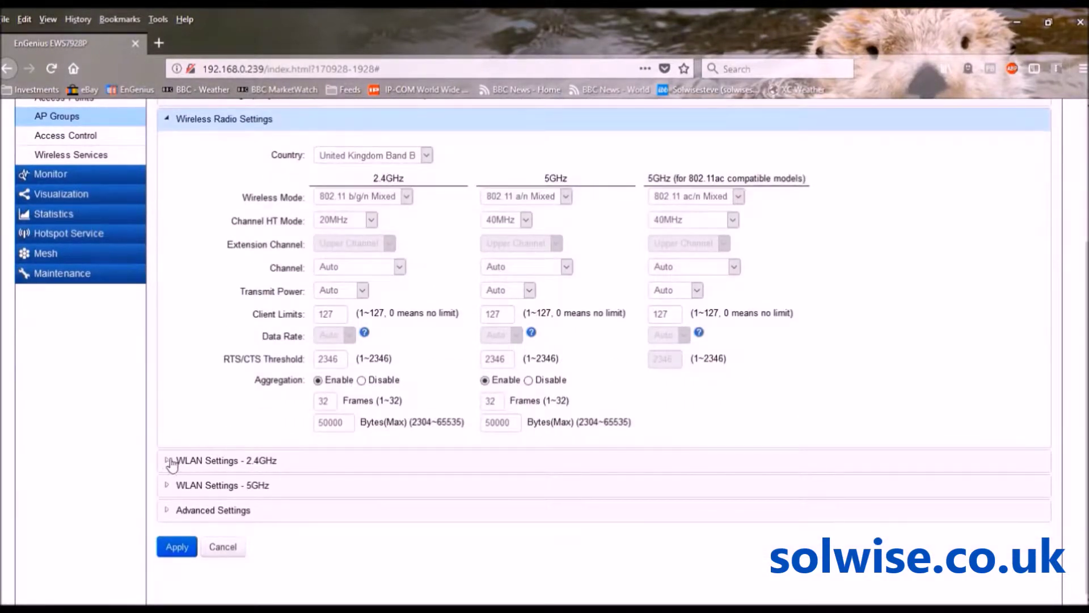
left_click(169, 460)
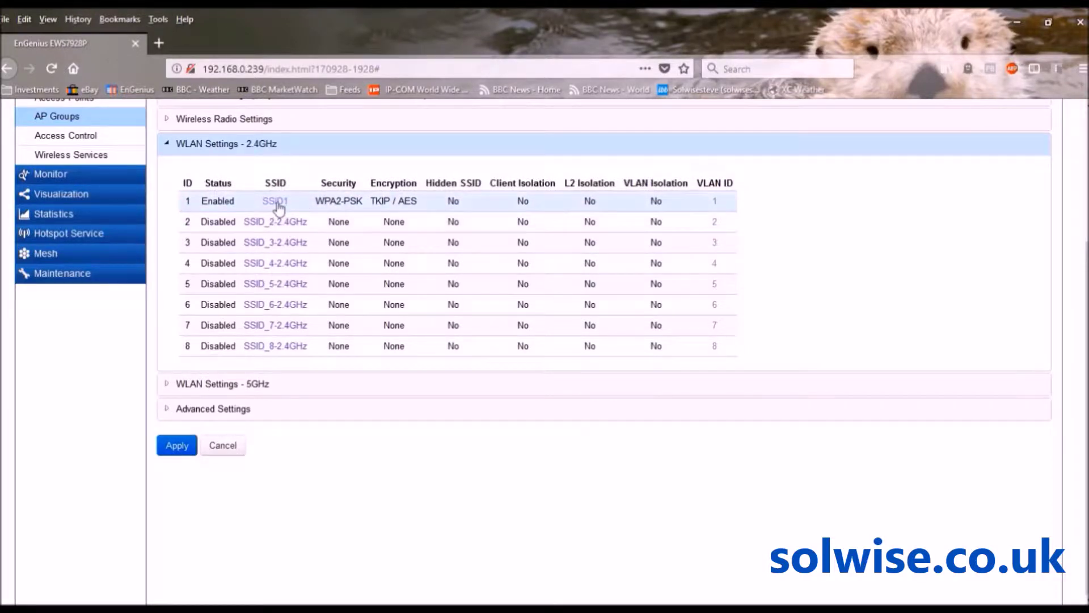
Enable fast roaming on the 2.4GHz SSID1 and save its configuration
left_click(277, 202)
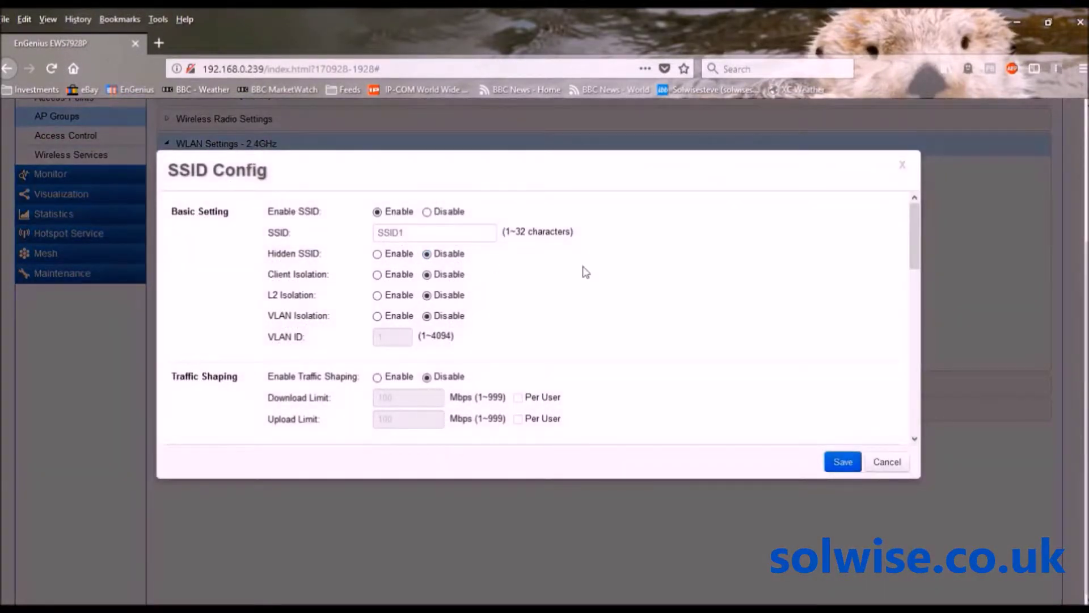
left_click_drag(915, 237, 916, 293)
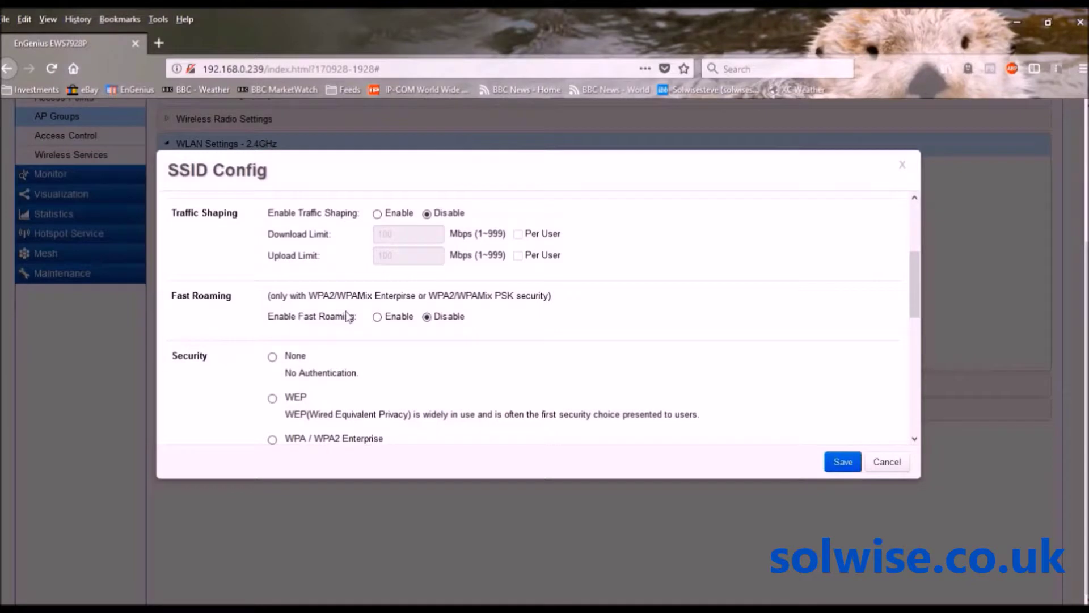
left_click(378, 318)
left_click(839, 461)
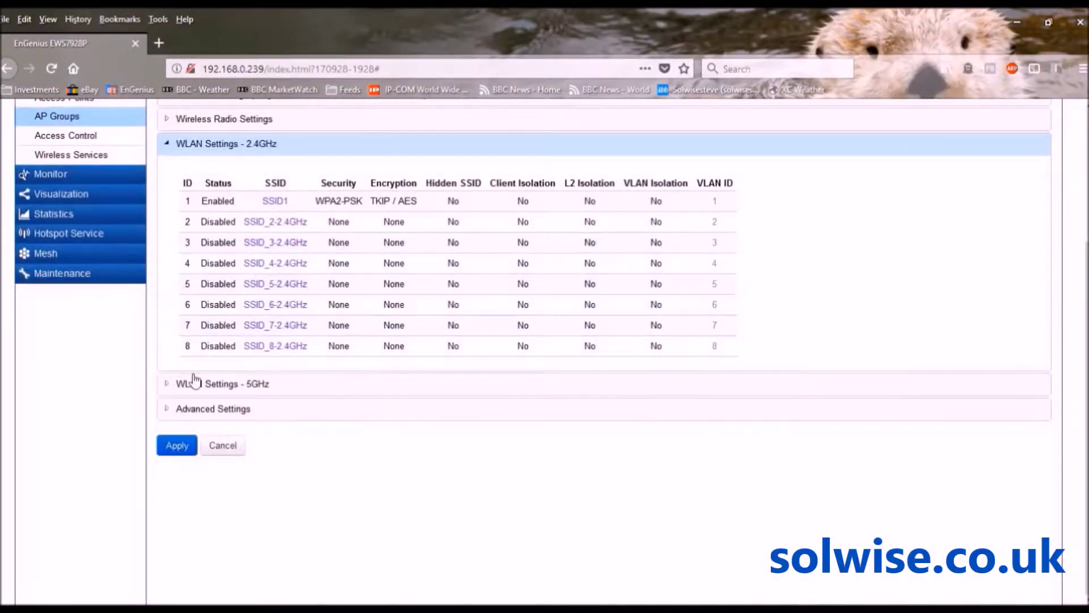
Enable fast roaming on the 5GHz SSID1 and save its configuration
left_click(182, 385)
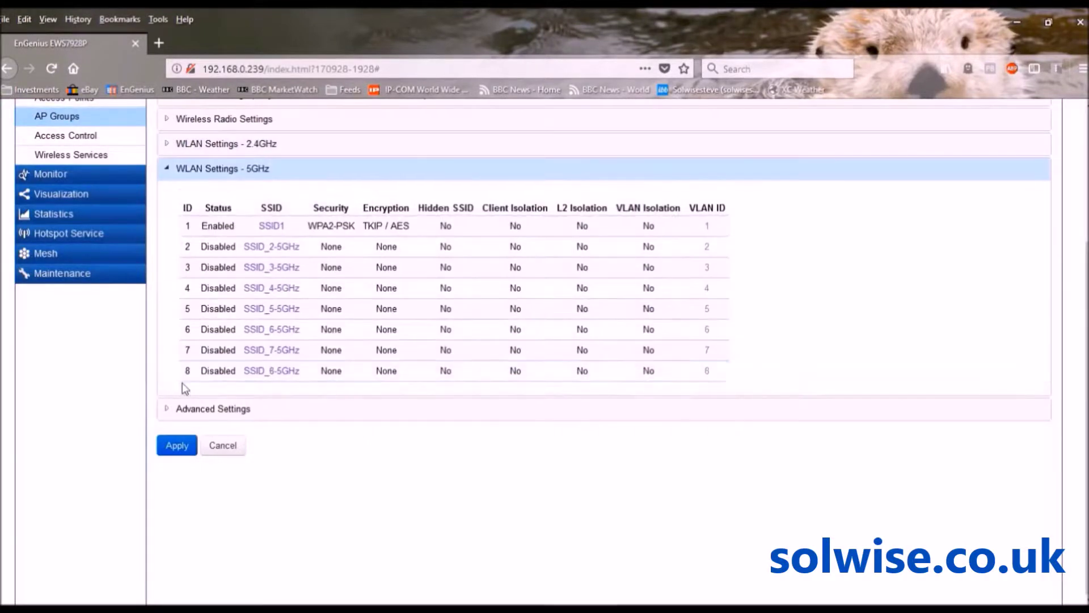
left_click(272, 226)
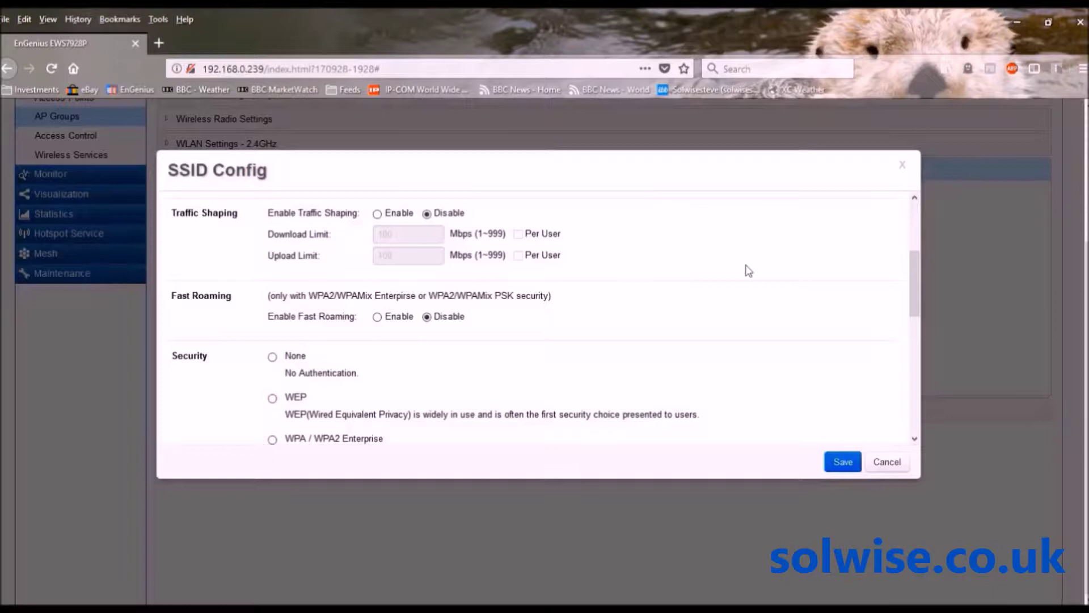
left_click(379, 318)
left_click(841, 463)
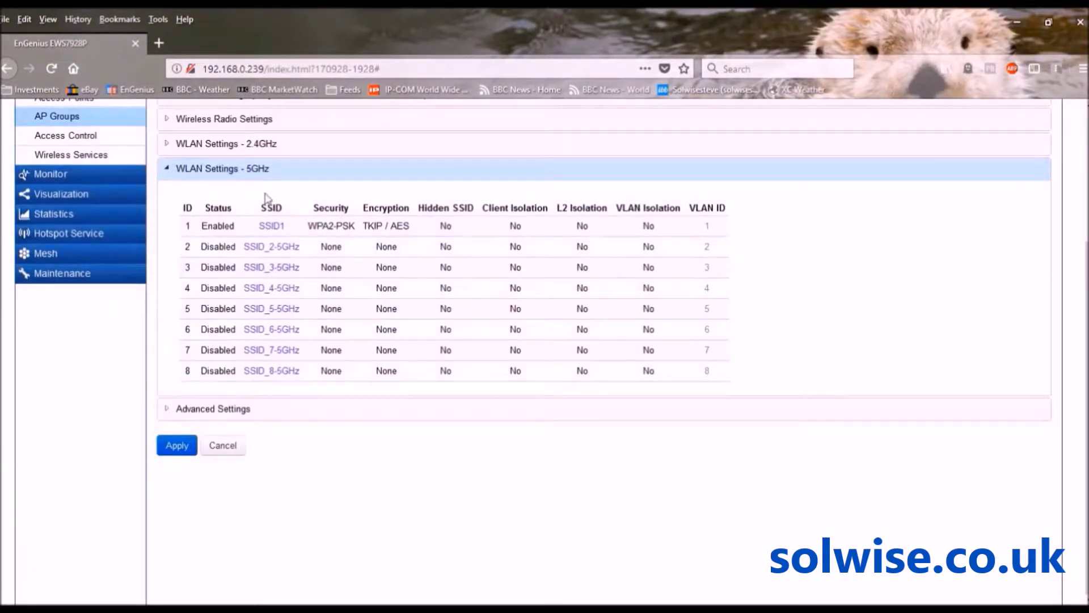
Collapse the 5GHz table and reopen the 2.4GHz SSID1 configuration
left_click(170, 170)
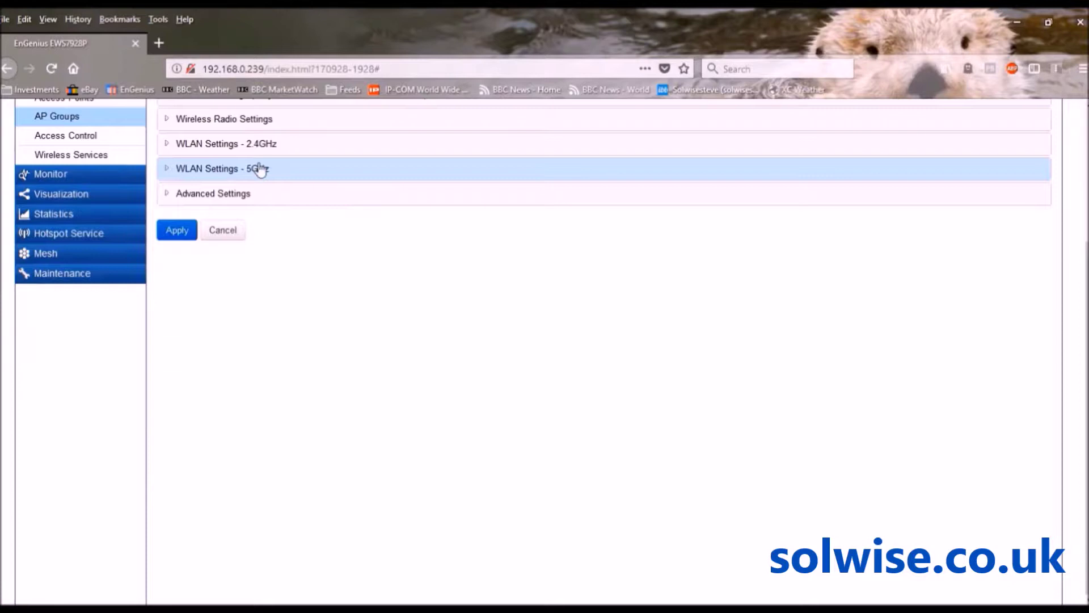
left_click(220, 149)
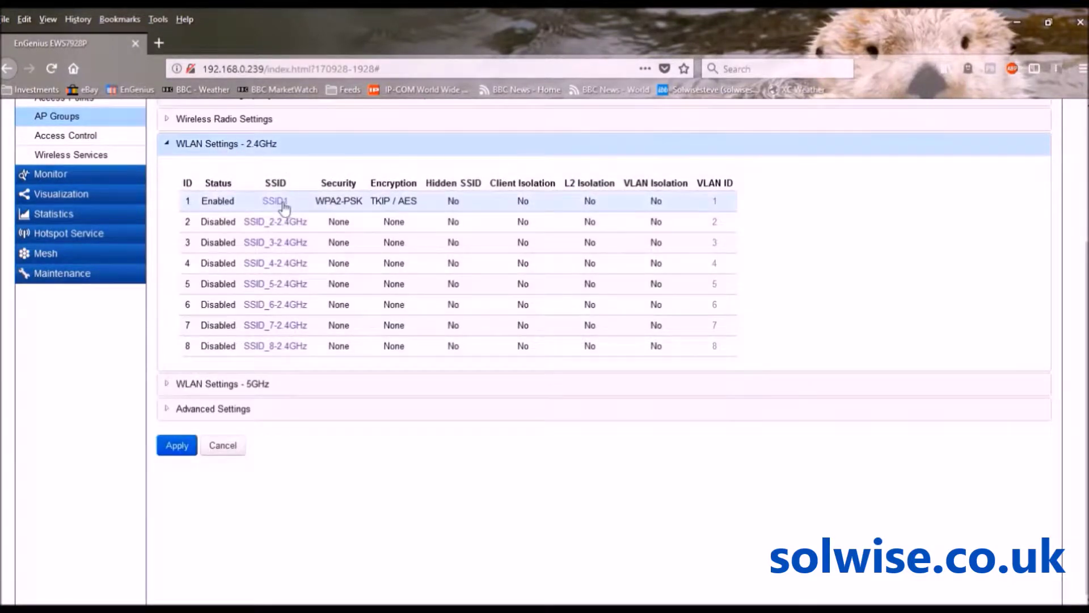
left_click(282, 204)
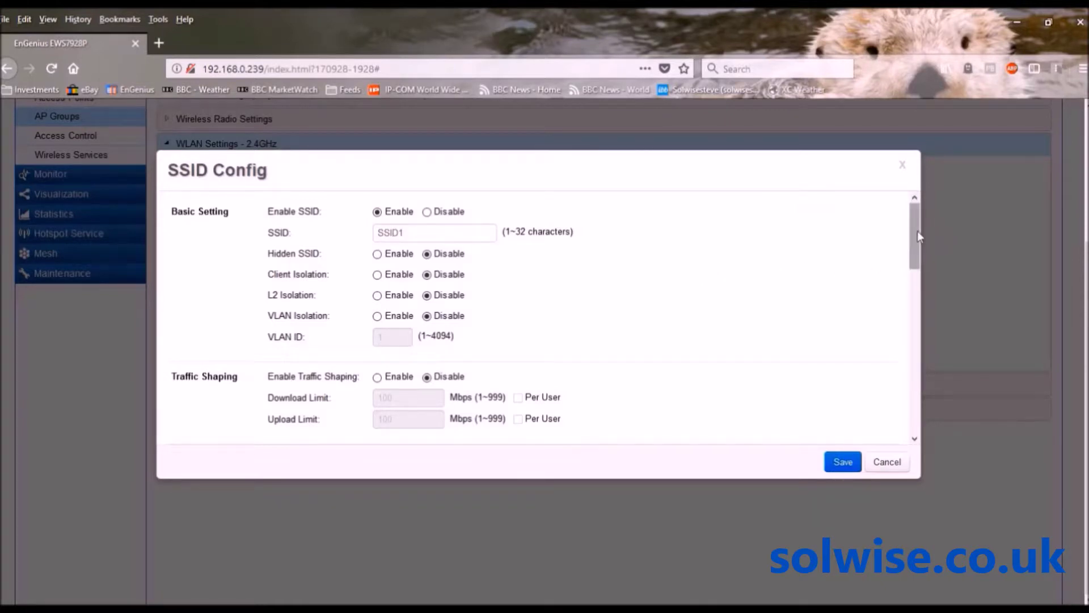
Review SSID1's Traffic Shaping and Fast Roaming options, then save the SSID configuration
left_click_drag(917, 230, 918, 263)
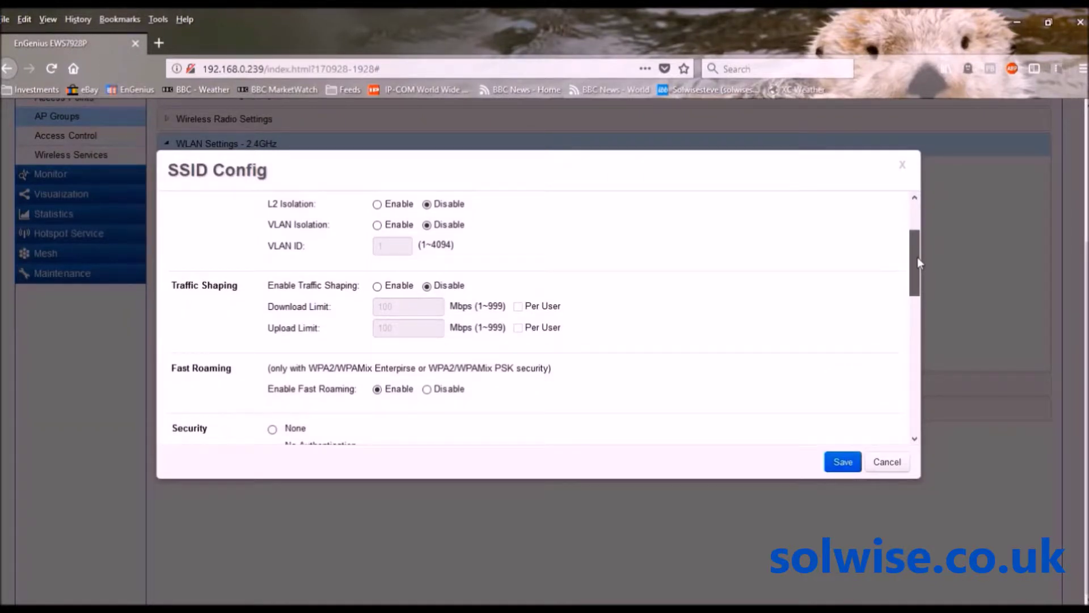
left_click_drag(917, 257, 917, 244)
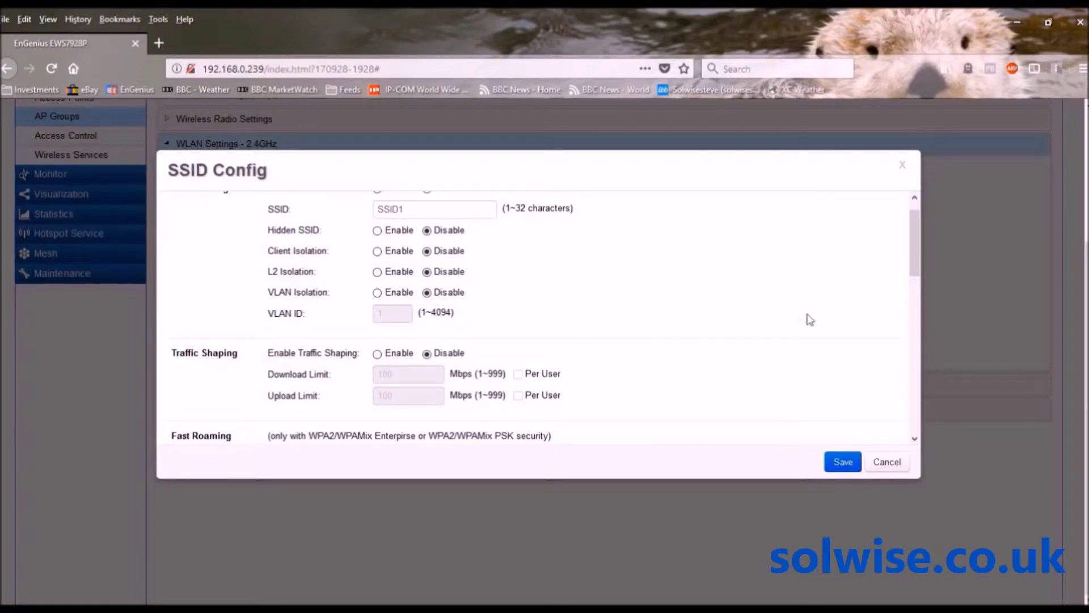
mouse_move(917, 248)
left_mouse_down()
mouse_move(921, 331)
mouse_move(921, 244)
left_mouse_up()
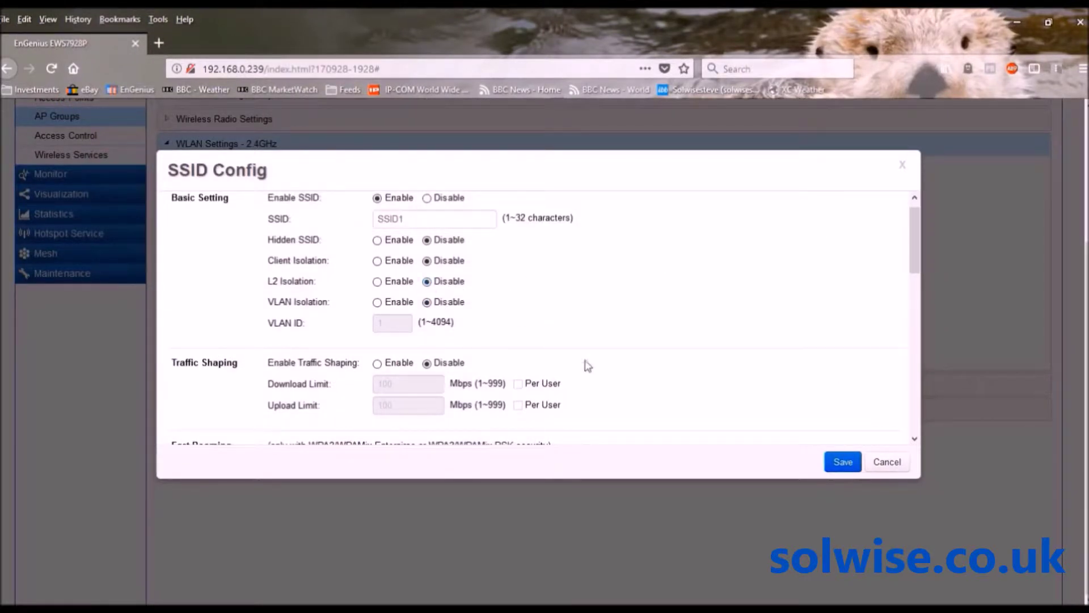
left_click(842, 462)
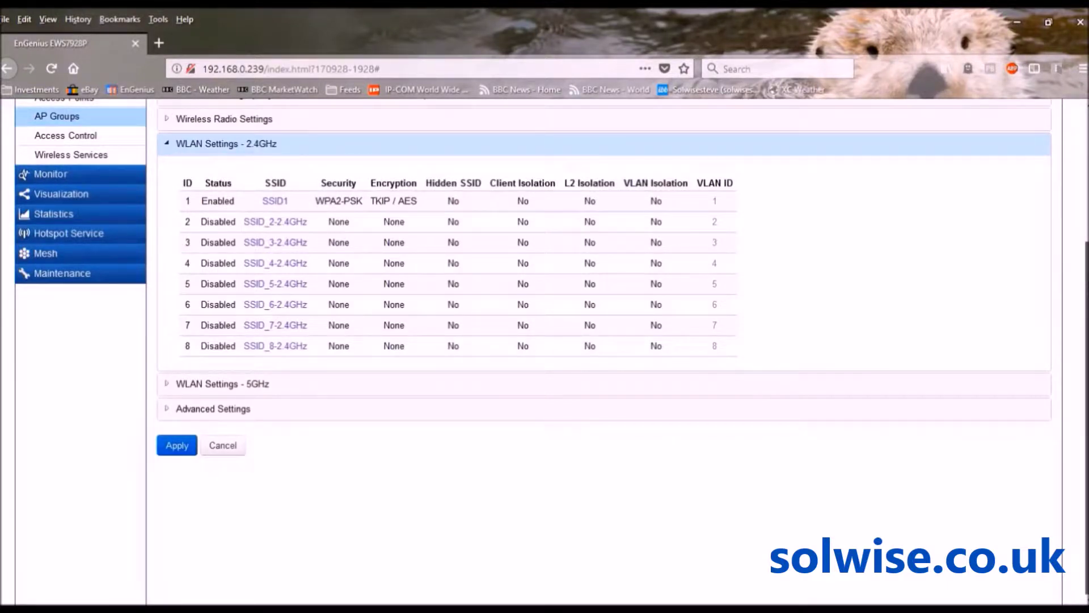
Sign back in with the administrator username and password, then go to the Switch settings pages
scroll(545, 352, "up", 3)
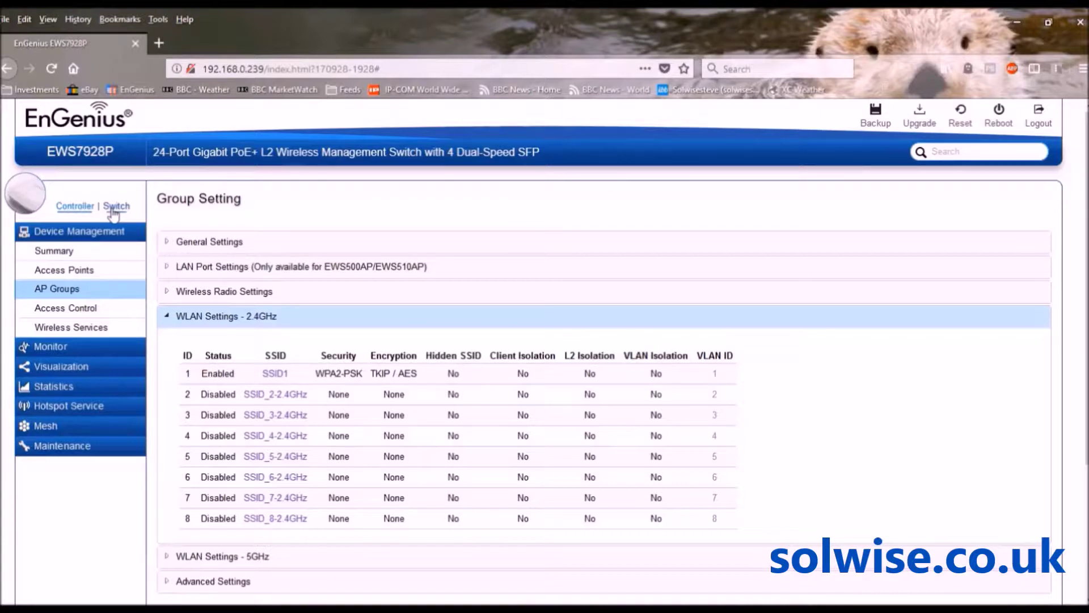
left_click(113, 209)
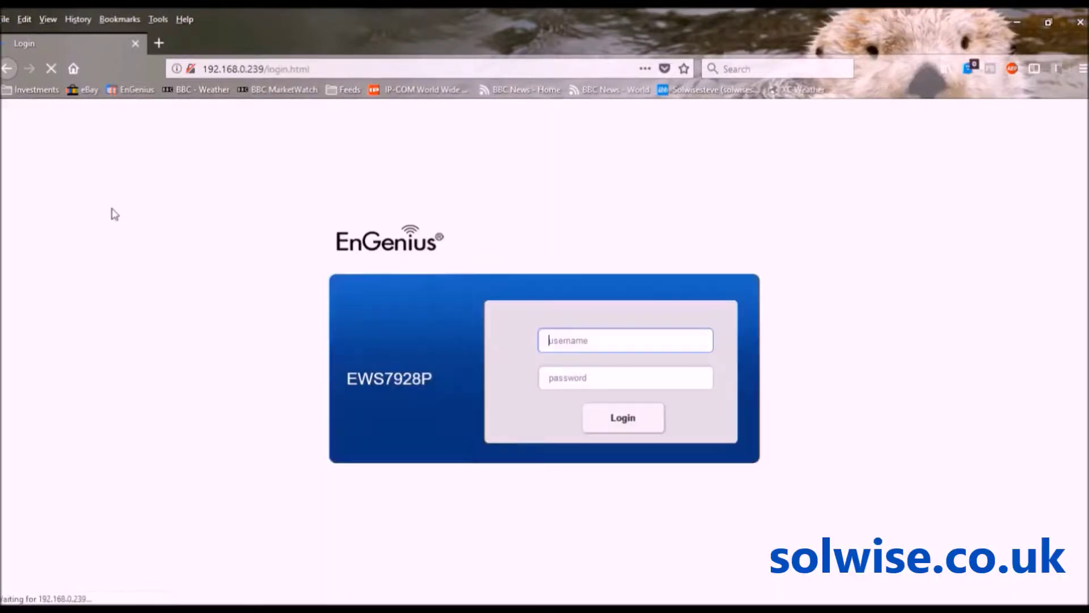
type("admin")
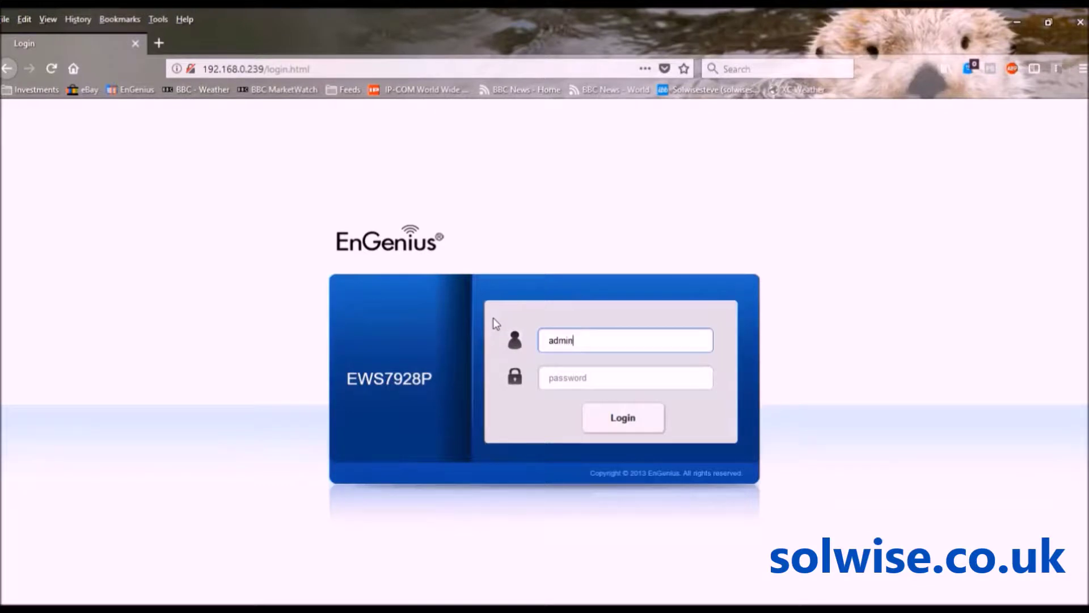
key("Tab")
type("******")
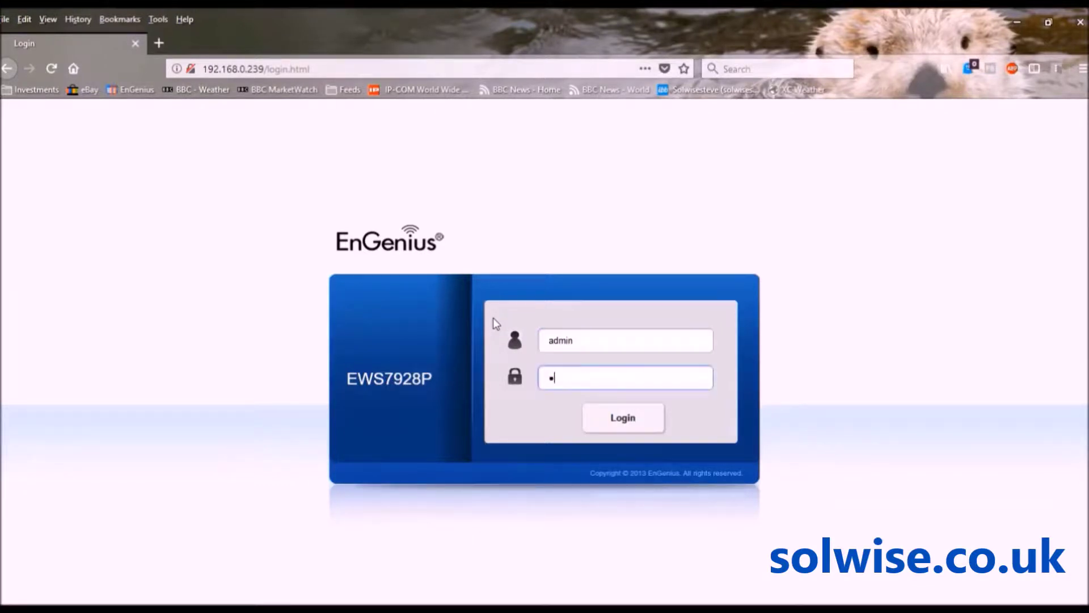
type("**")
key("Return")
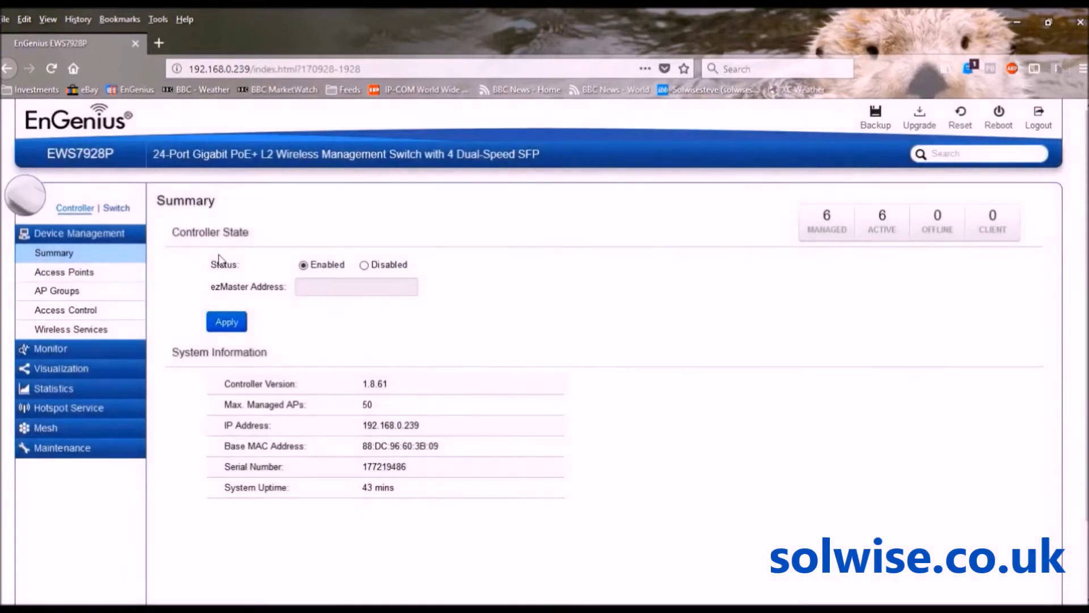
left_click(118, 208)
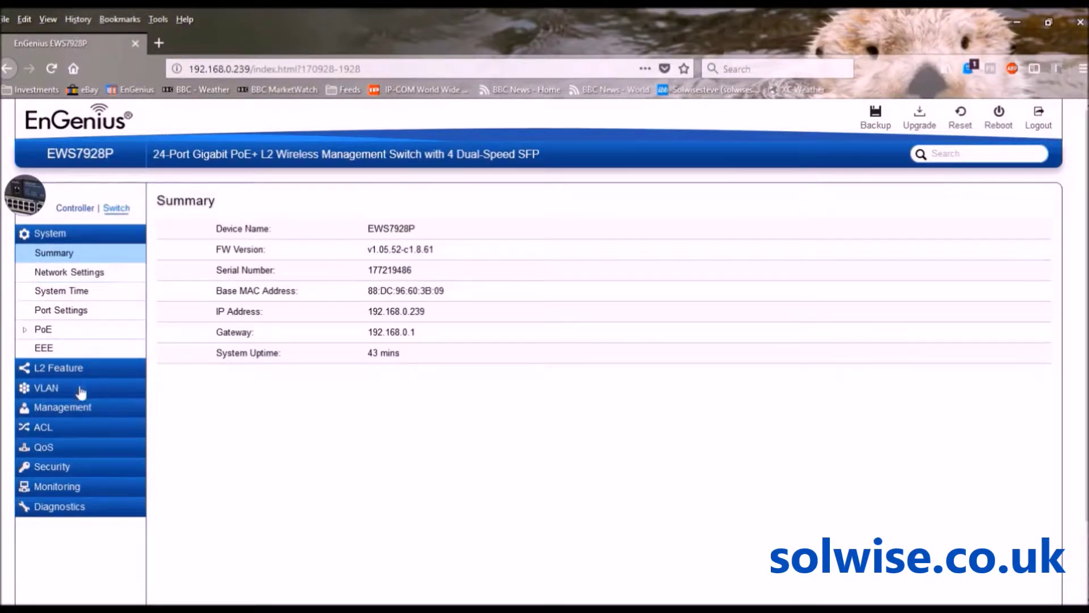
Open QoS > Bandwidth Control and scroll through the ingress and egress limits for ports 1–28
left_click(35, 449)
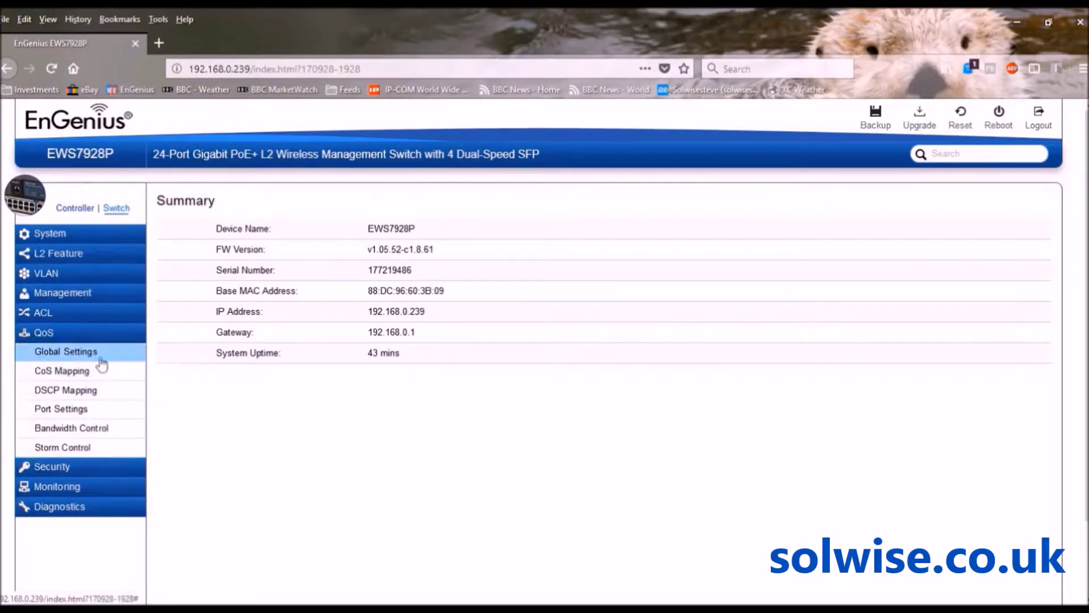
left_click(71, 429)
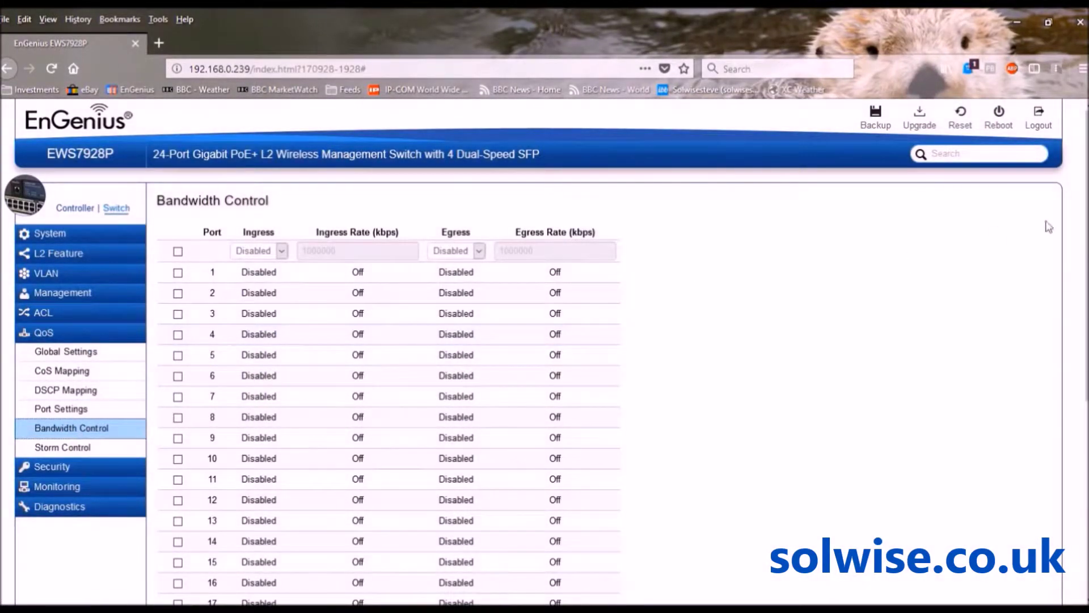
scroll(544, 352, "down", 5)
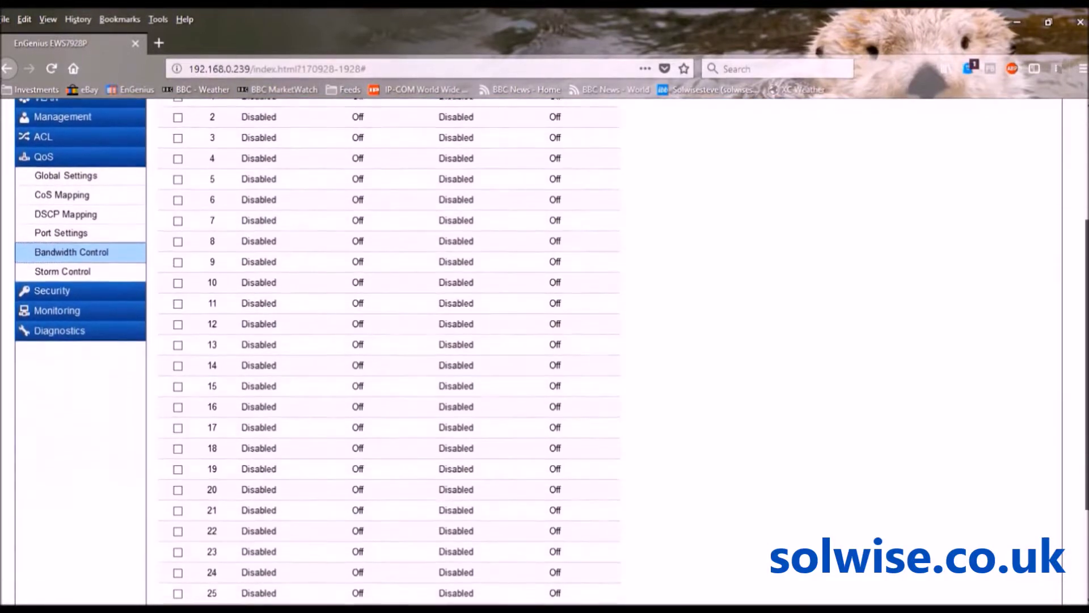
scroll(544, 352, "up", 5)
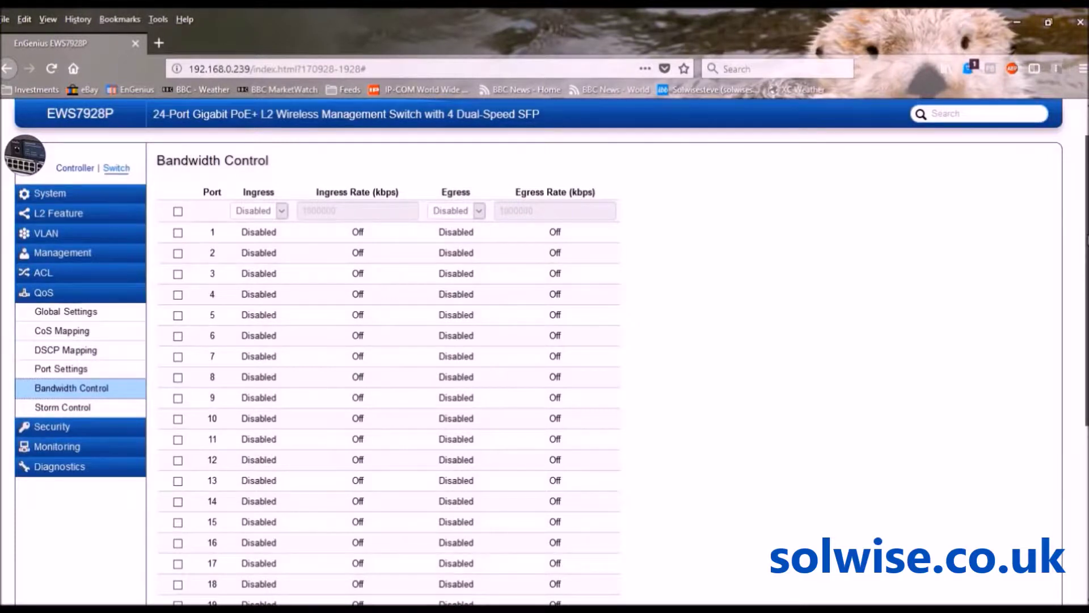
scroll(545, 352, "down", 5)
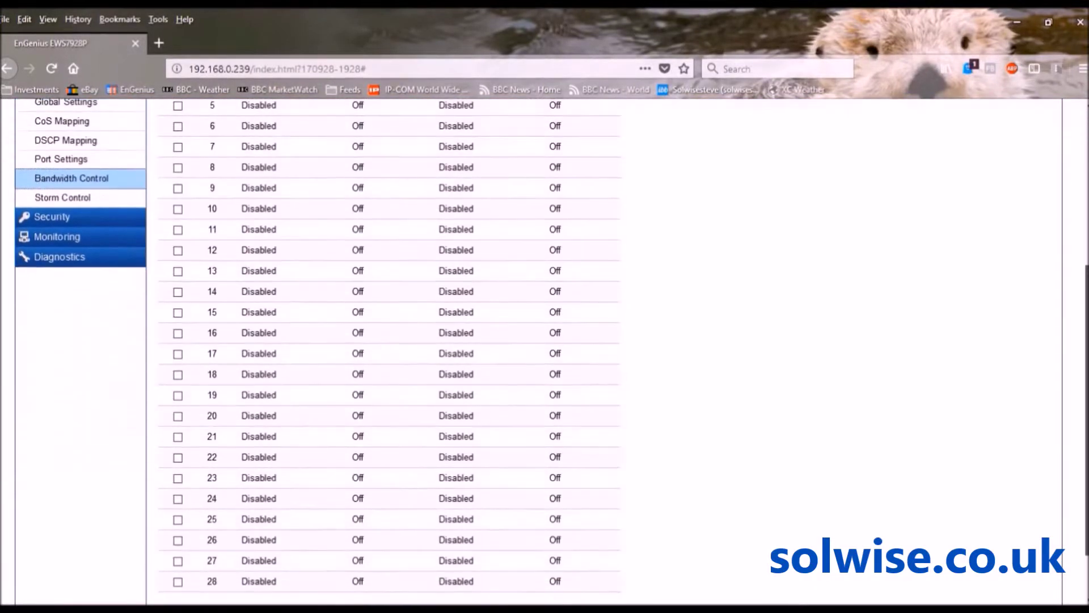
scroll(545, 352, "up", 5)
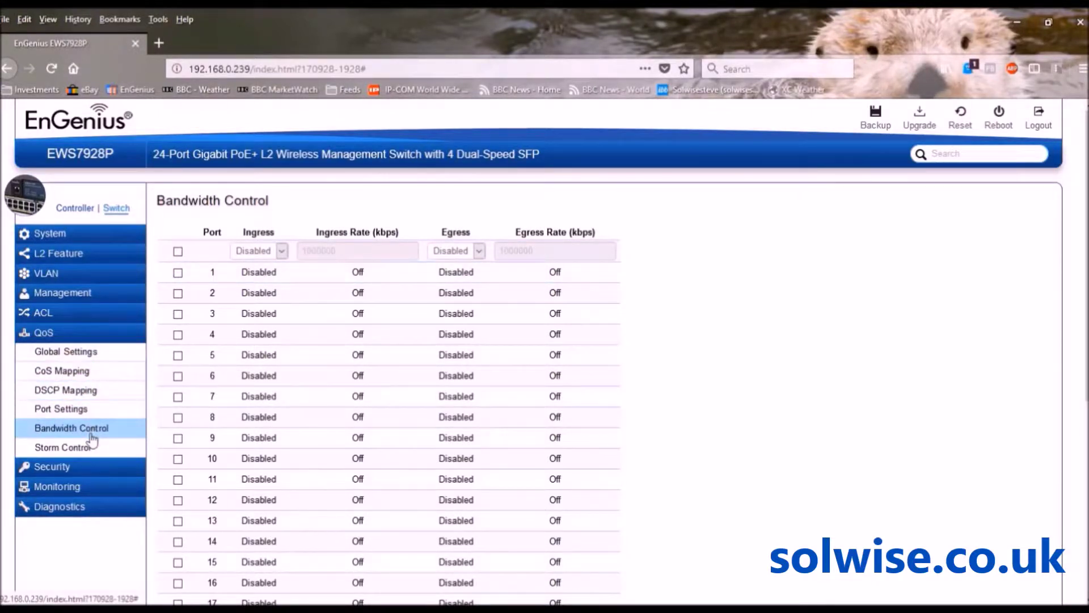
Return to the Controller side and open test group for editing from Device Management > AP Groups
left_click(82, 211)
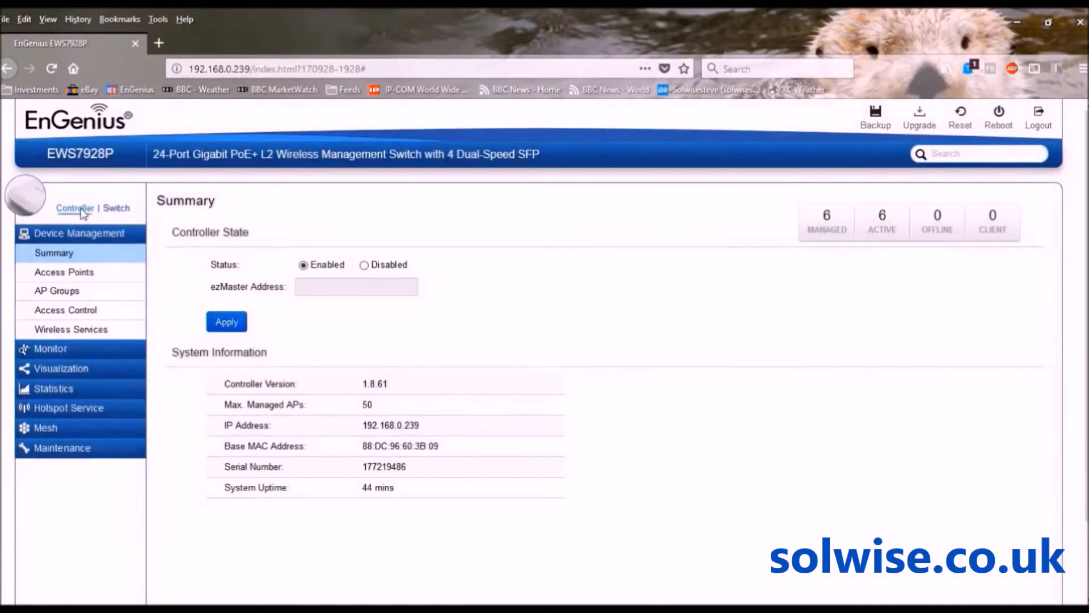
left_click(66, 272)
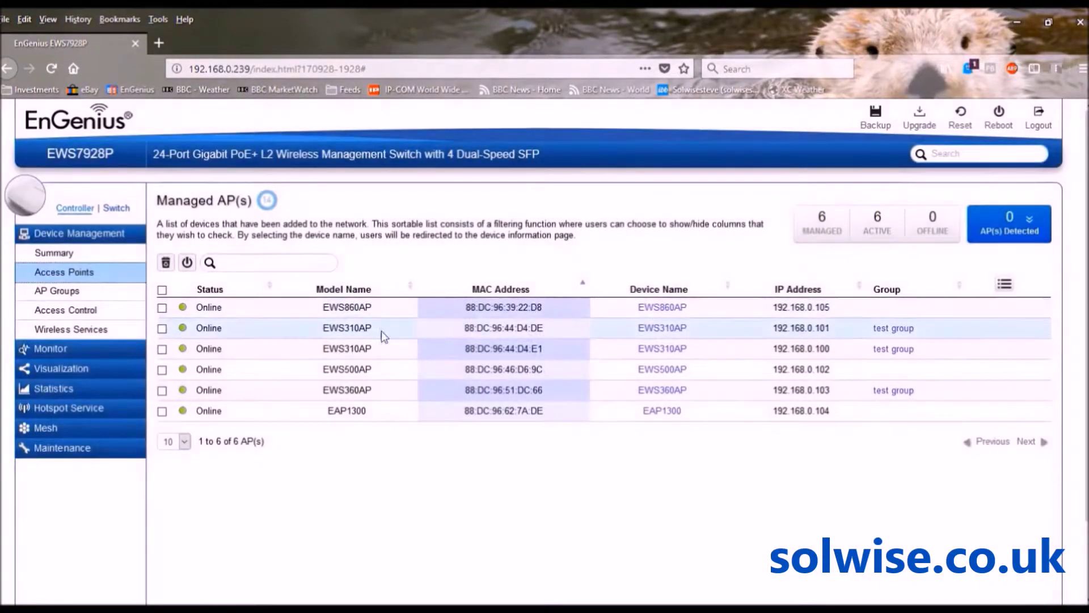
left_click(85, 293)
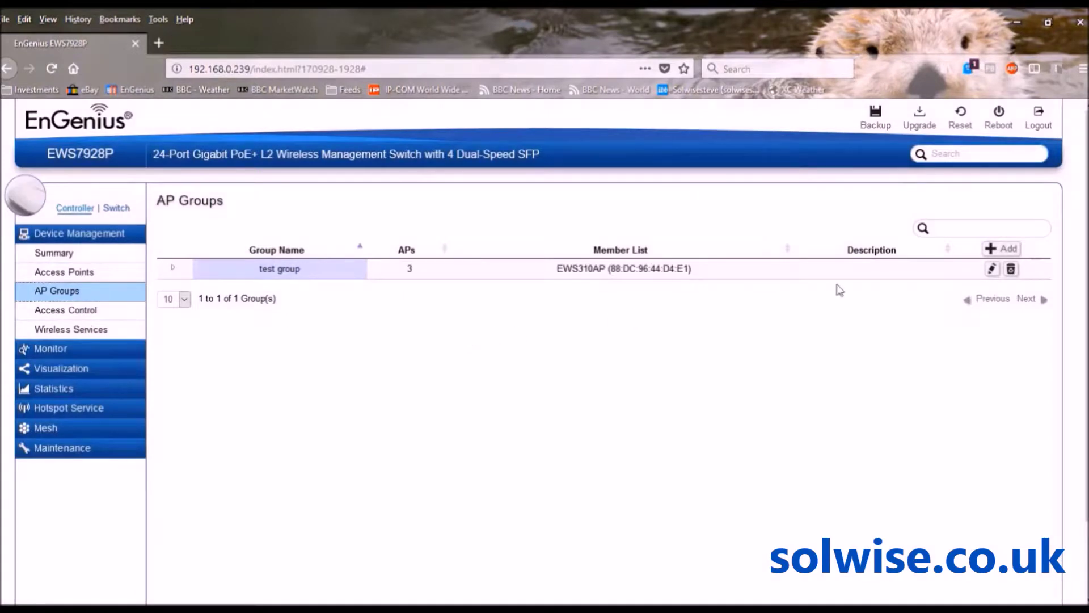
left_click(991, 270)
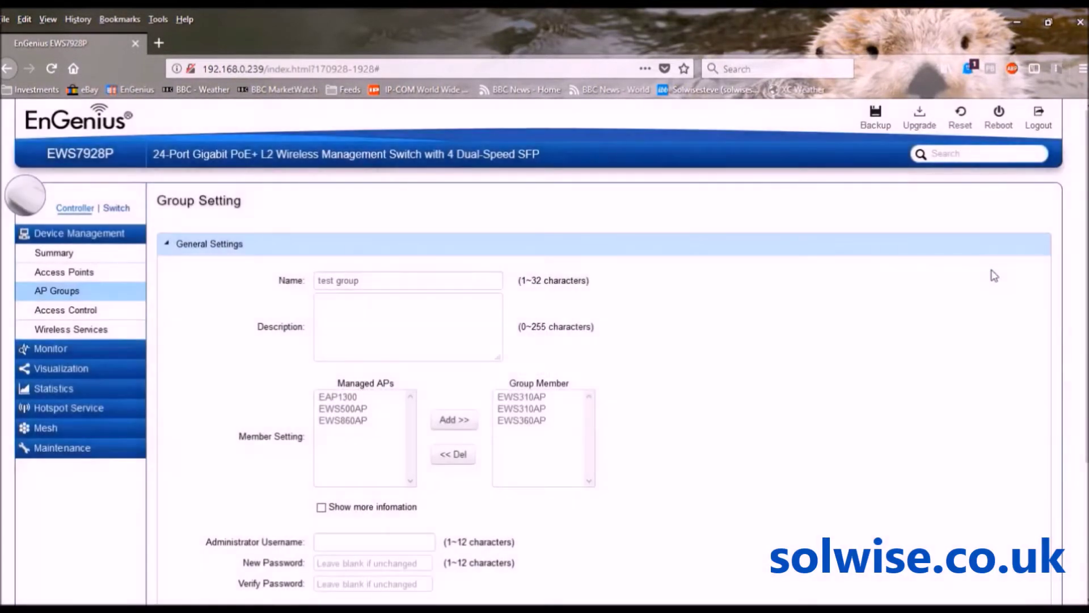
scroll(933, 351, "down", 2)
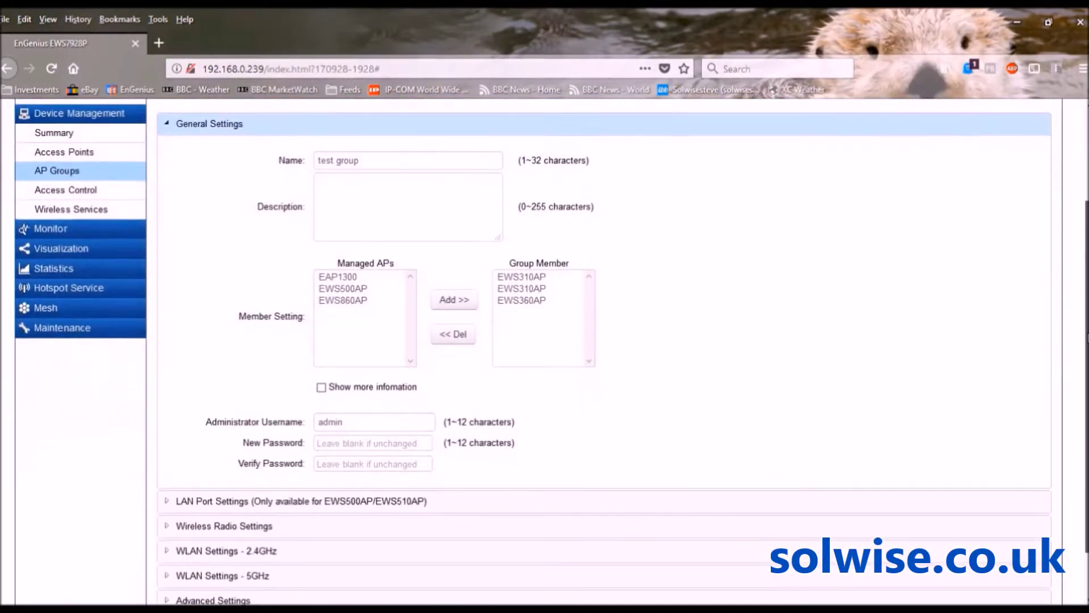
scroll(729, 396, "down", 1)
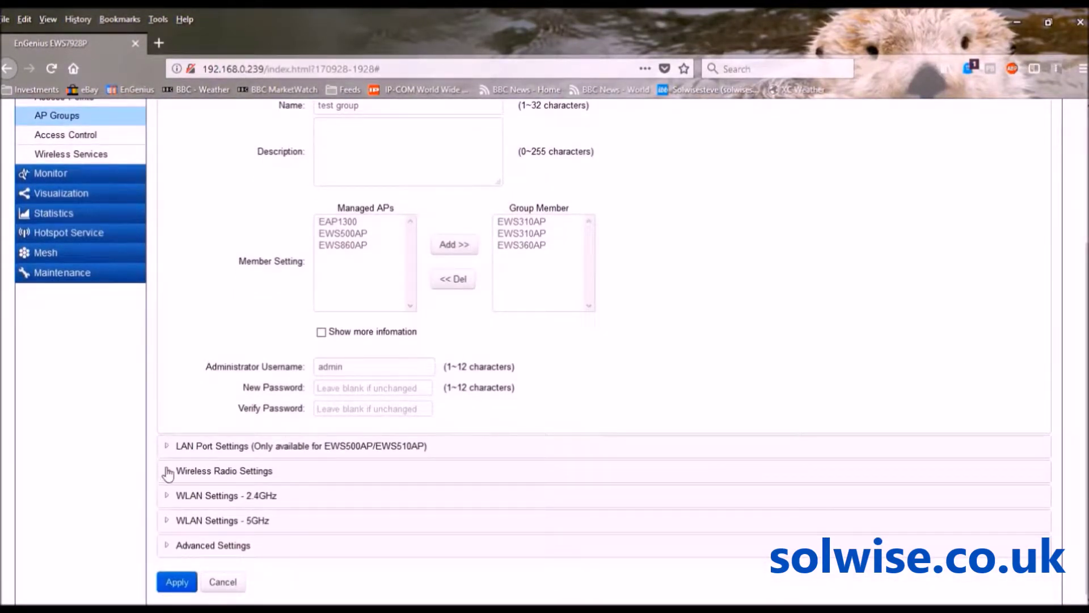
Expand Wireless Radio Settings and replace each Client Limits value of 127 with 50
left_click(169, 472)
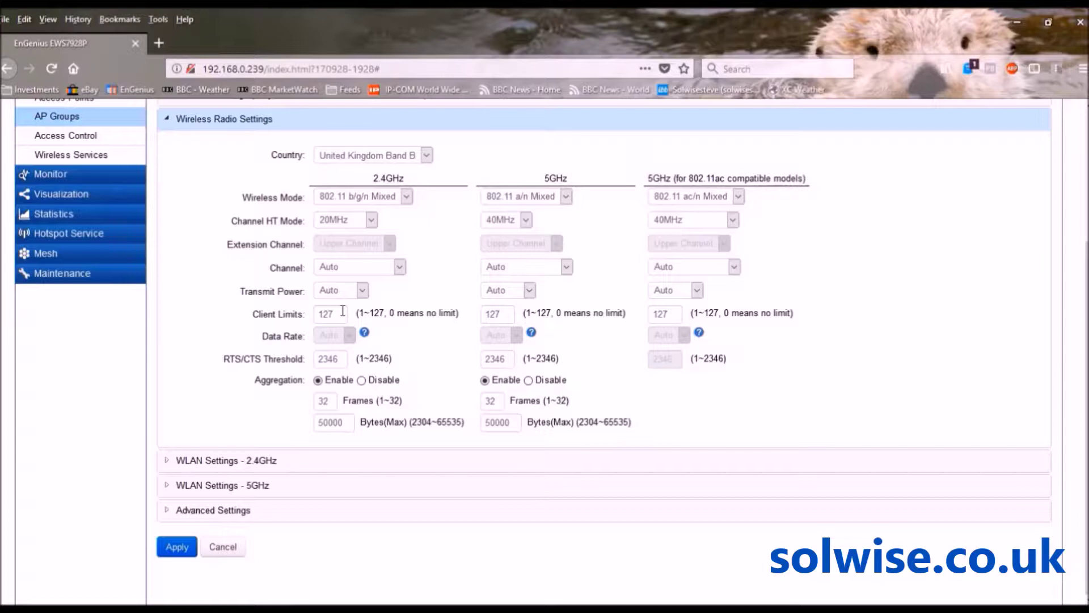
left_click_drag(333, 314, 305, 311)
type("50")
left_click_drag(509, 313, 482, 312)
type("50")
left_click_drag(676, 314, 653, 314)
type("50")
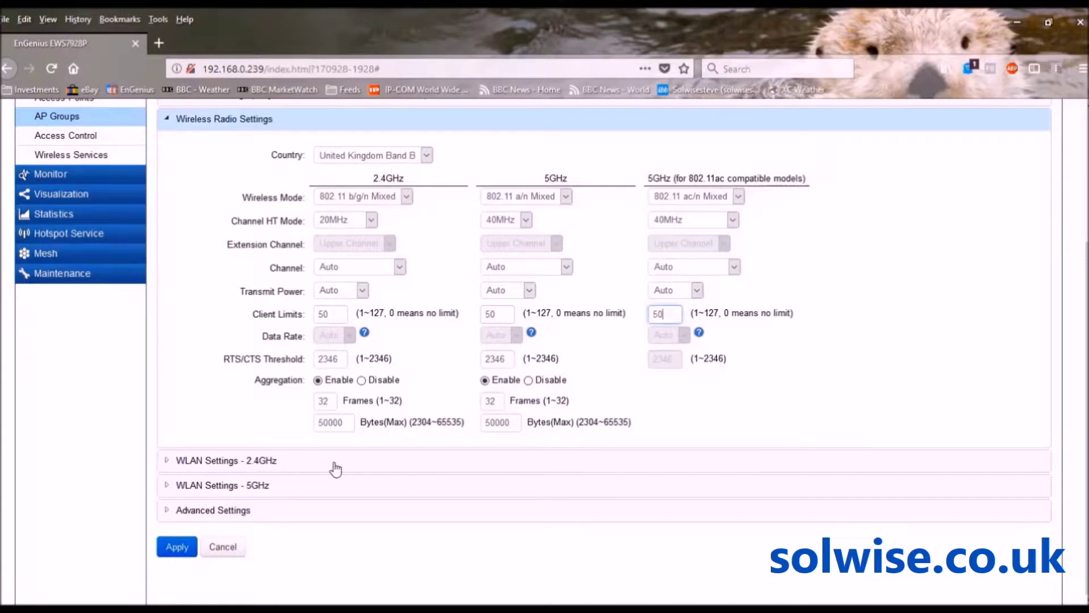
Expand WLAN Settings - 2.4GHz and open the SSID Config dialog for SSID1
left_click(209, 462)
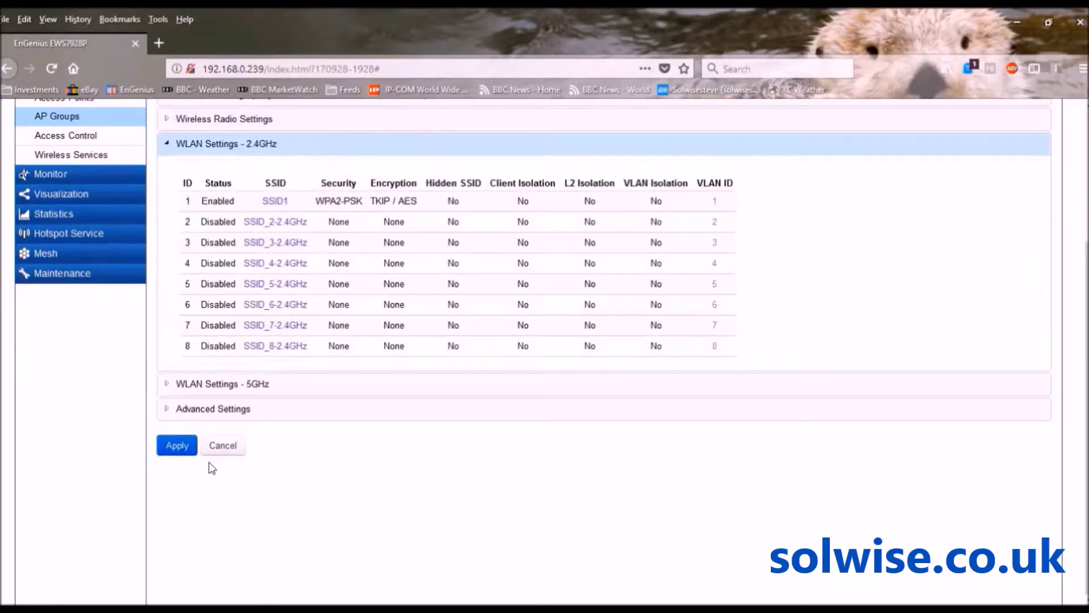
left_click(275, 201)
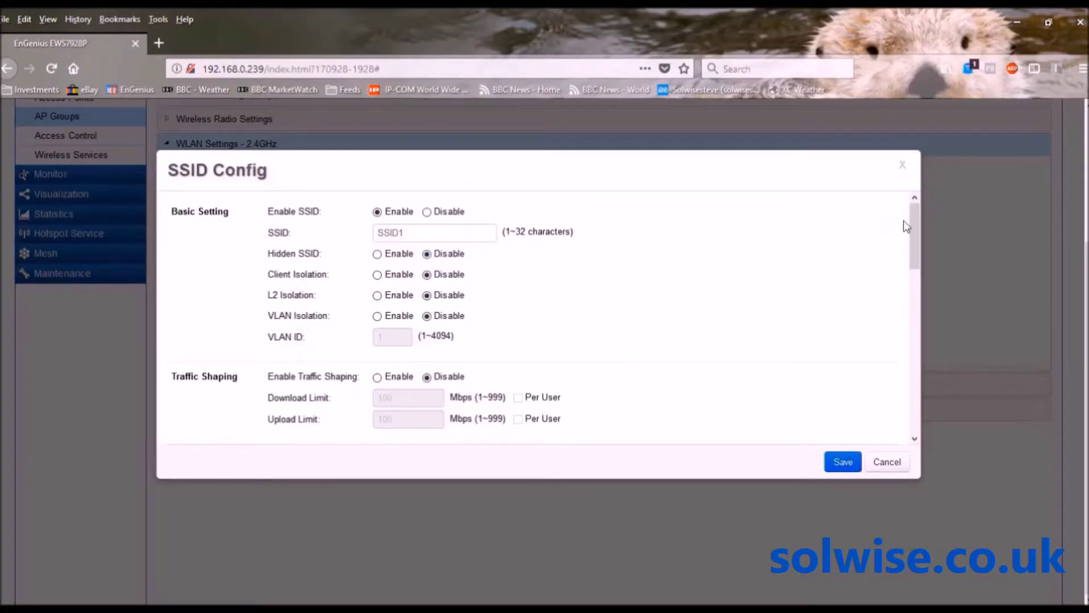
Enable Traffic Shaping for SSID1, keeping the 100 Mbps download and upload limits
left_click_drag(912, 223, 914, 247)
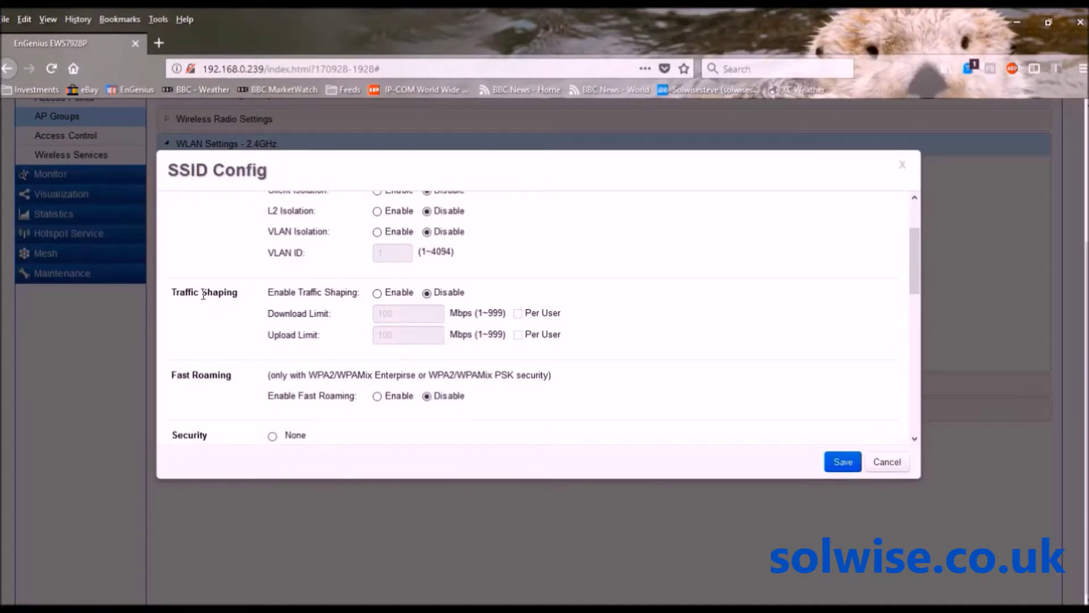
left_click(378, 293)
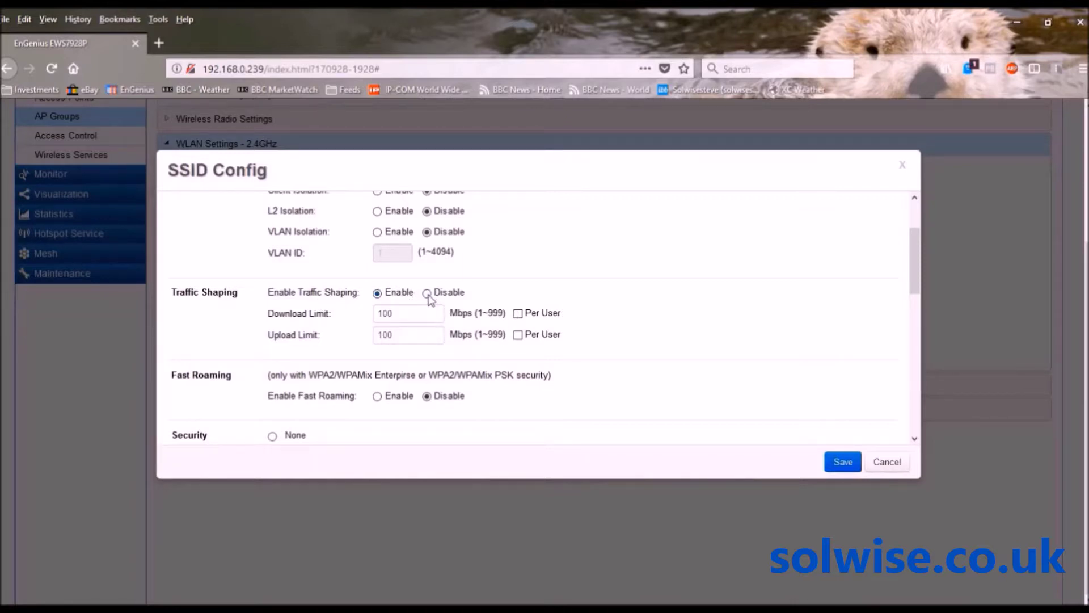
Switch SSID1 Traffic Shaping back to Disable and cancel the dialog without saving
left_click(428, 294)
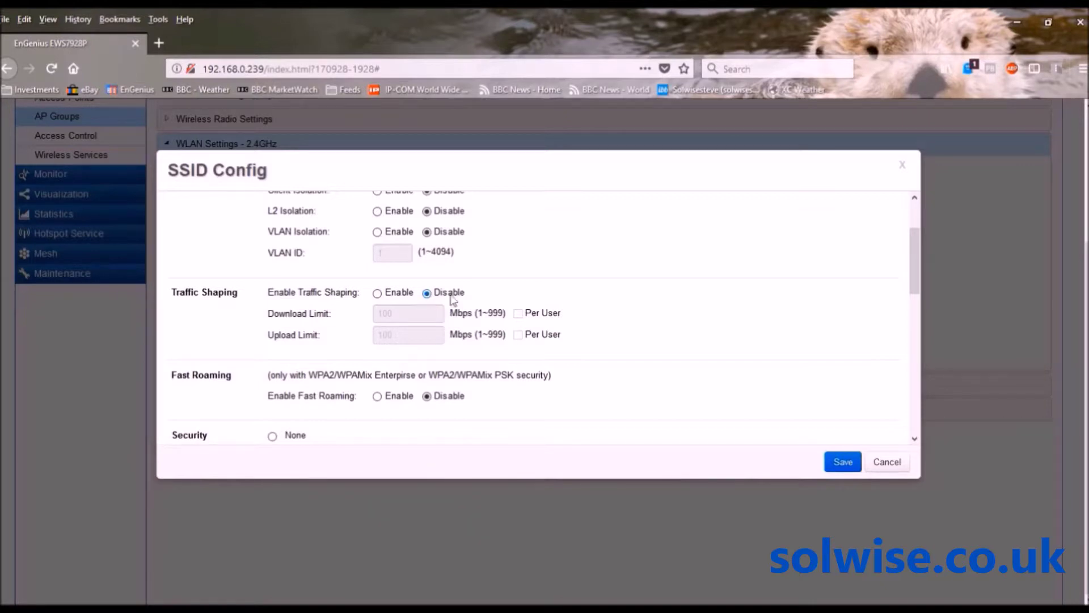
left_click(884, 460)
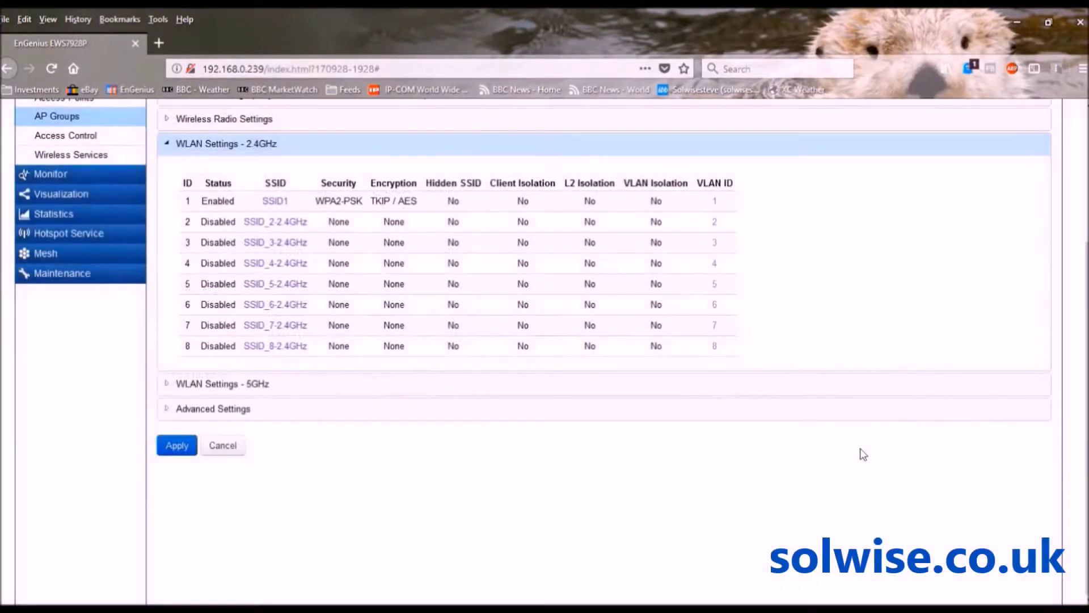
Enable Fast Roaming on the 5GHz SSID1 and save it
left_click(220, 384)
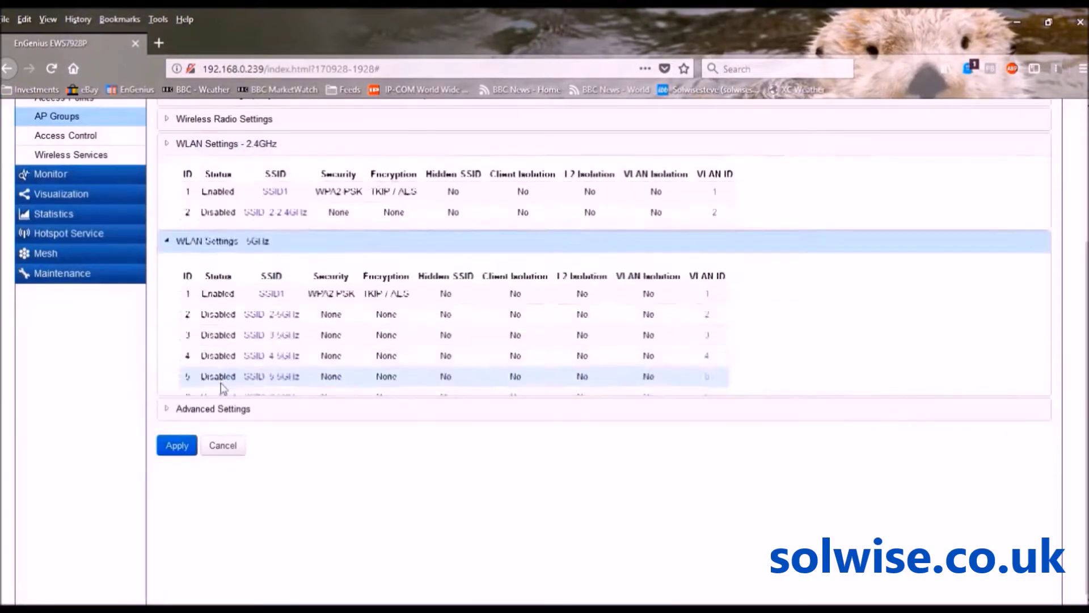
left_click(272, 226)
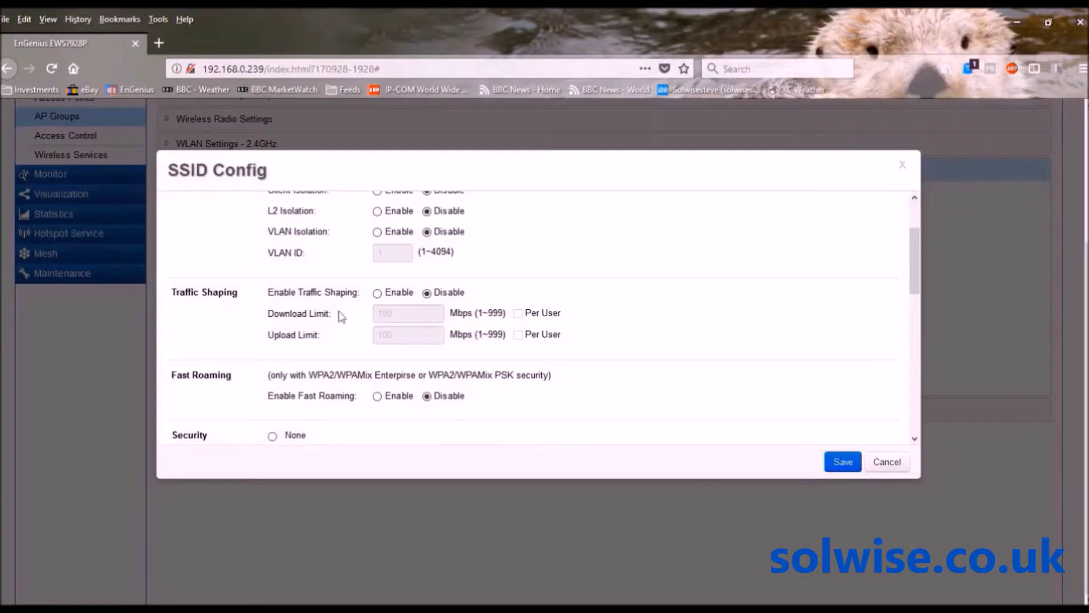
left_click(883, 461)
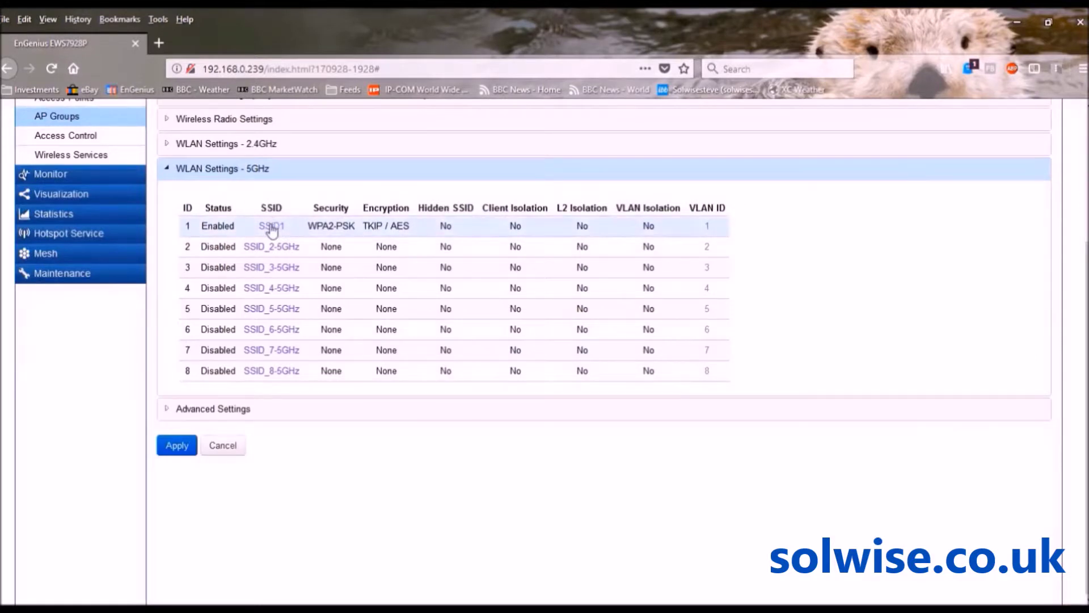
left_click(272, 227)
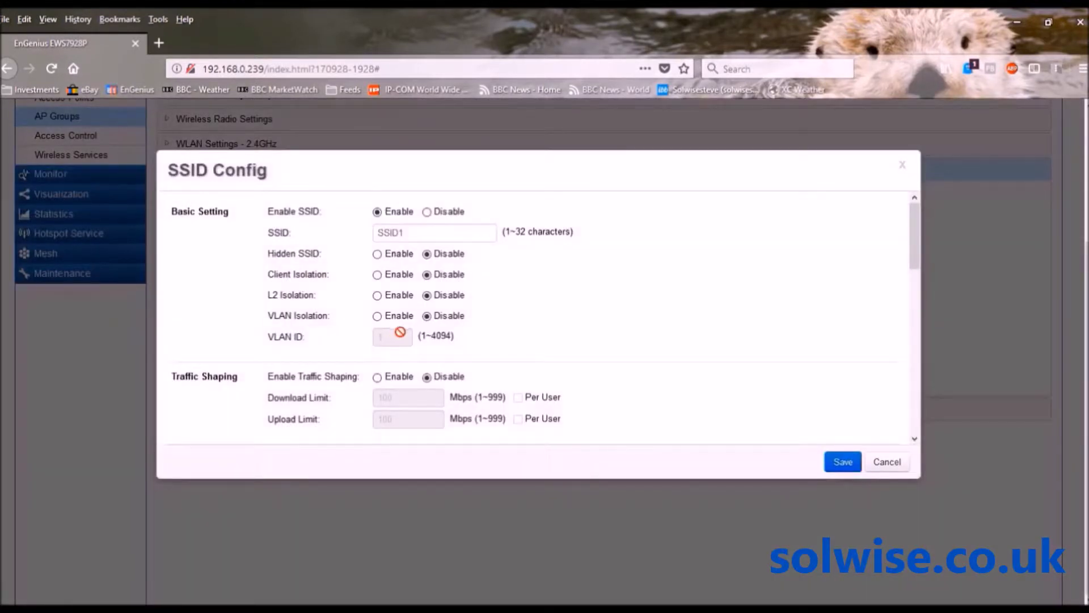
left_click_drag(918, 223, 918, 272)
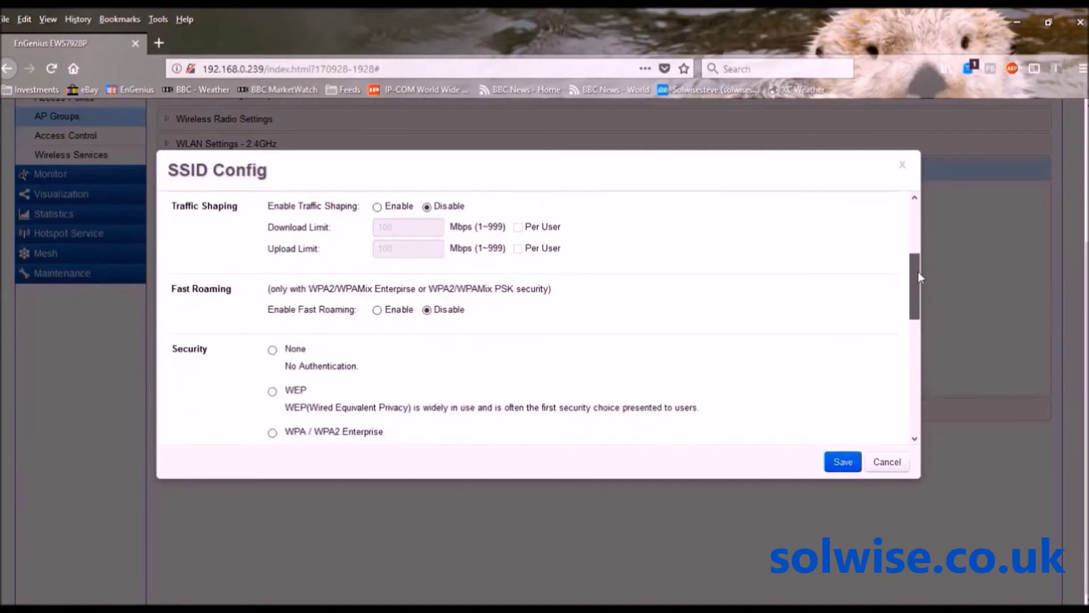
left_click(377, 310)
left_click(851, 473)
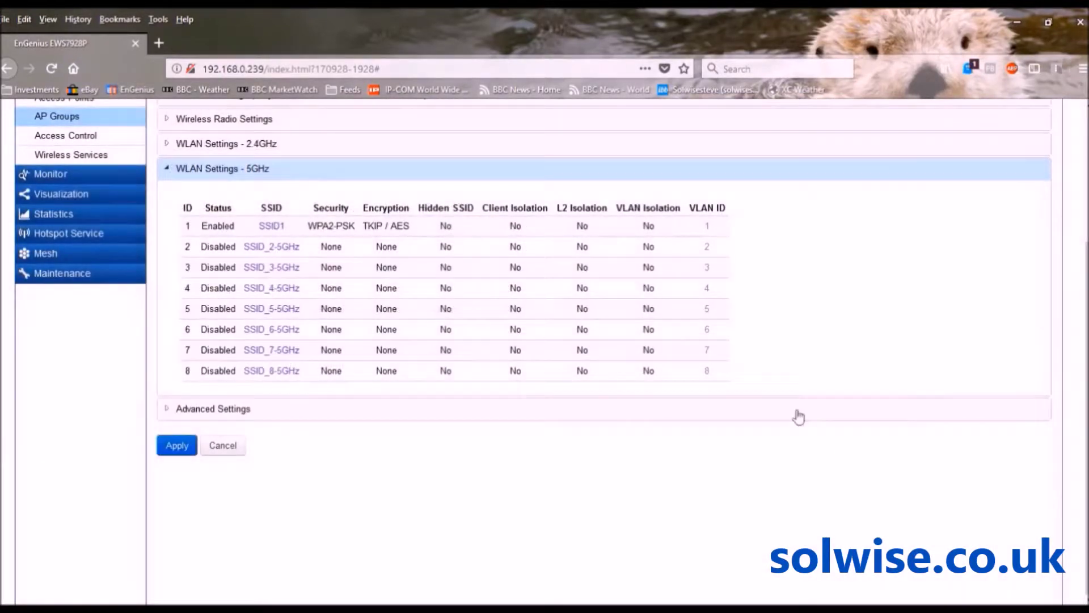
Enable Fast Roaming on the 2.4GHz SSID1 and save it
left_click(225, 149)
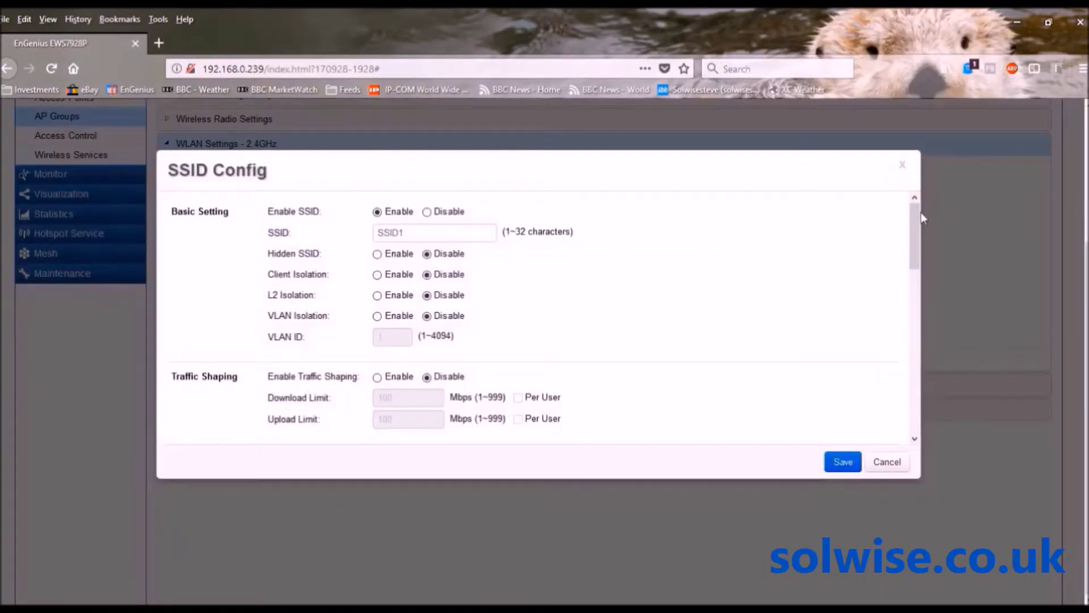
left_click_drag(917, 216, 918, 257)
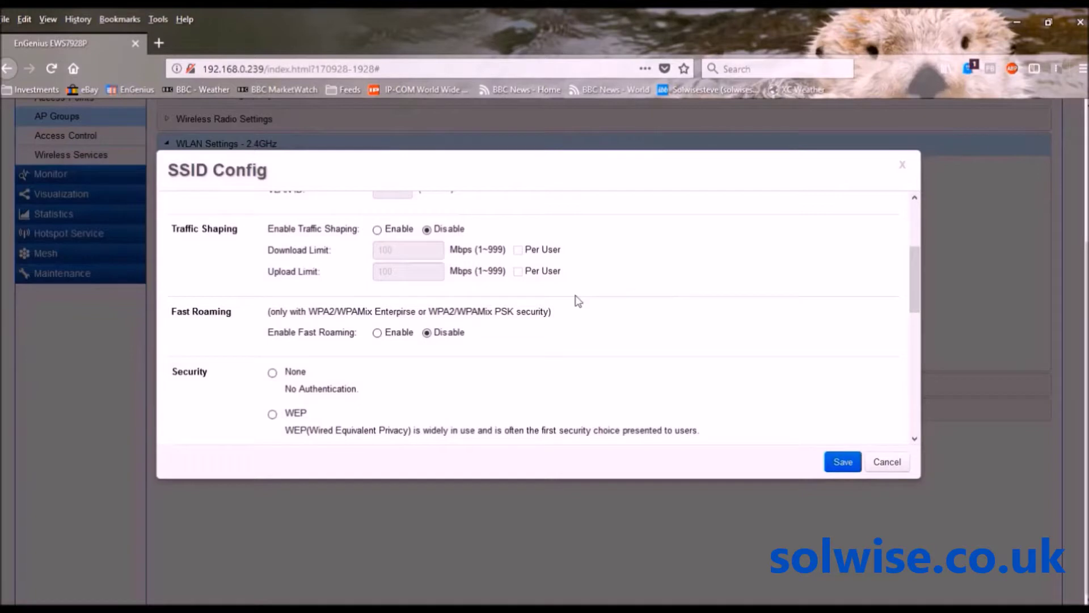
left_click(378, 332)
left_click(853, 464)
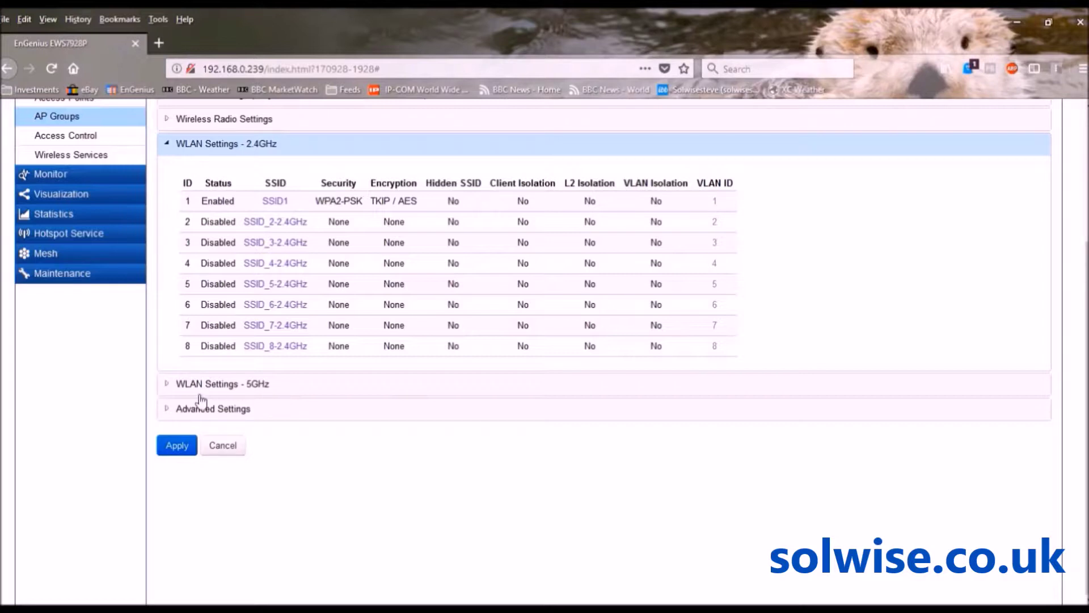
Expand the group's Advanced Settings and scroll down to the Guest Network and Captive Portal options
left_click(187, 409)
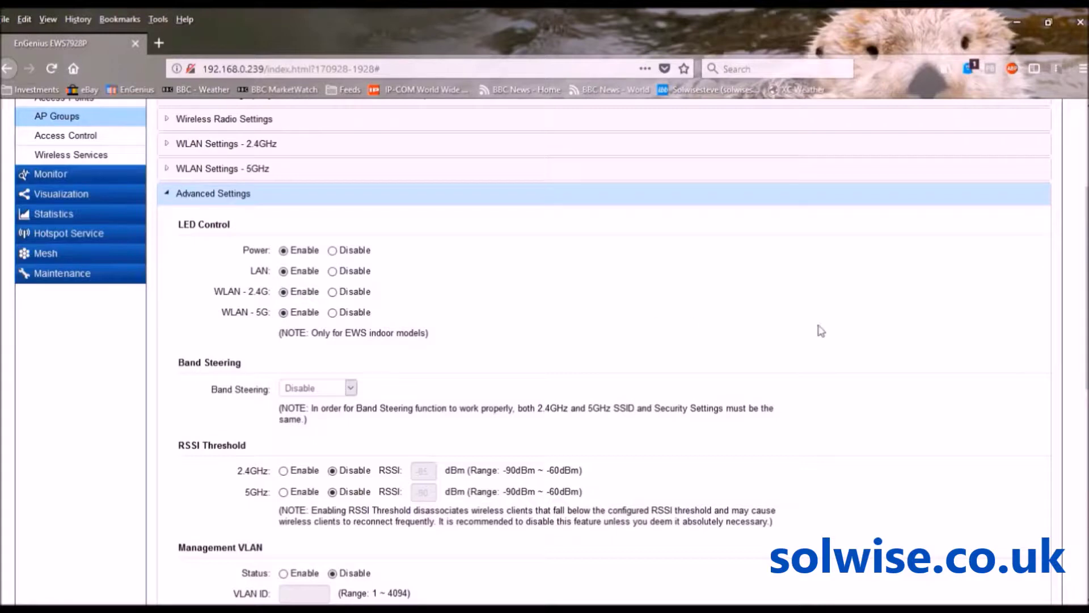
scroll(1077, 310, "down", 3)
scroll(1076, 310, "down", 7)
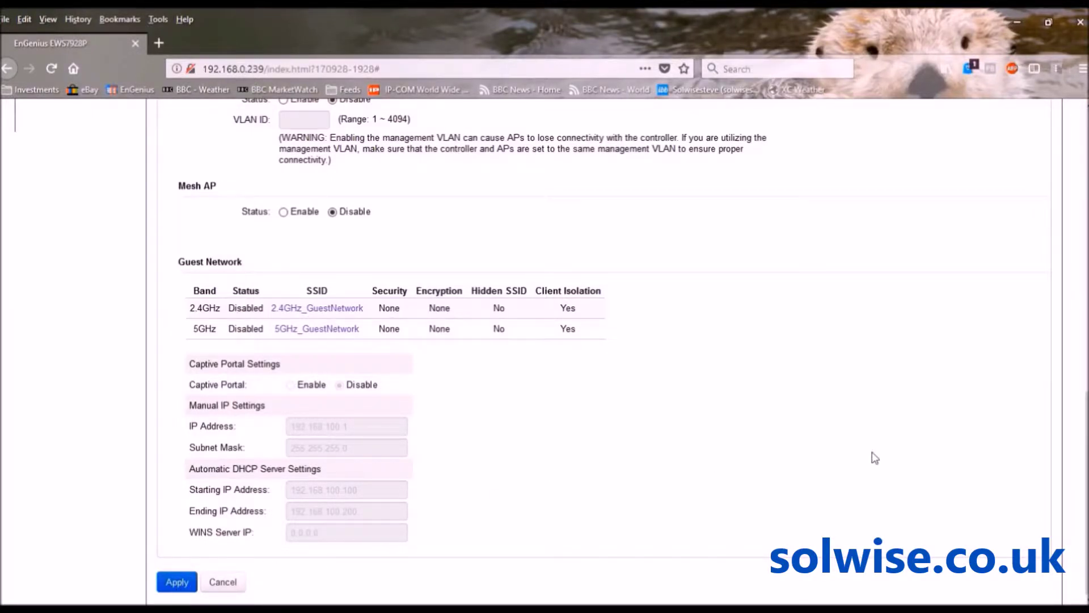
Scroll back up to Band Steering for Band balance, -75 dBm 5GHz RSSI and 75% clients
left_click_drag(1086, 483, 1087, 303)
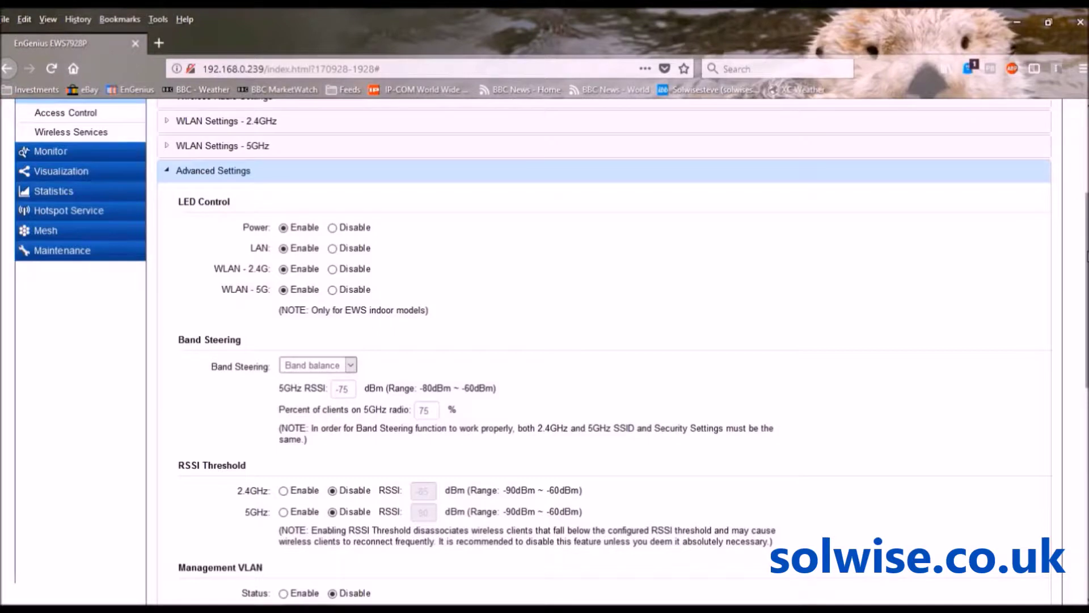
Apply the test group's advanced settings and confirm the 'Applying Change Successful' message
left_click_drag(1086, 291, 1086, 497)
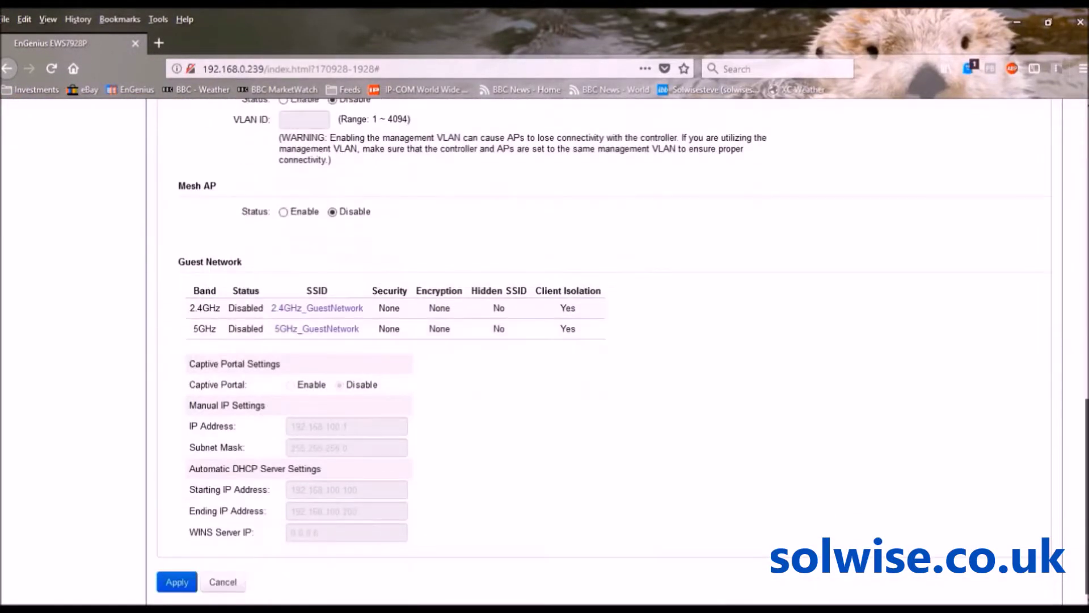
left_click(175, 579)
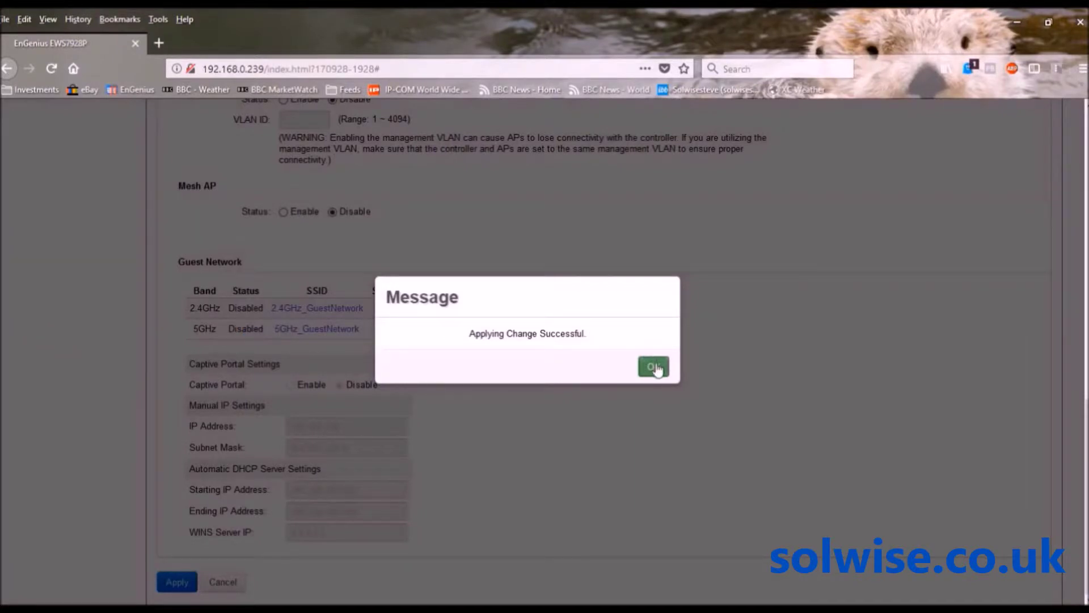
left_click(654, 367)
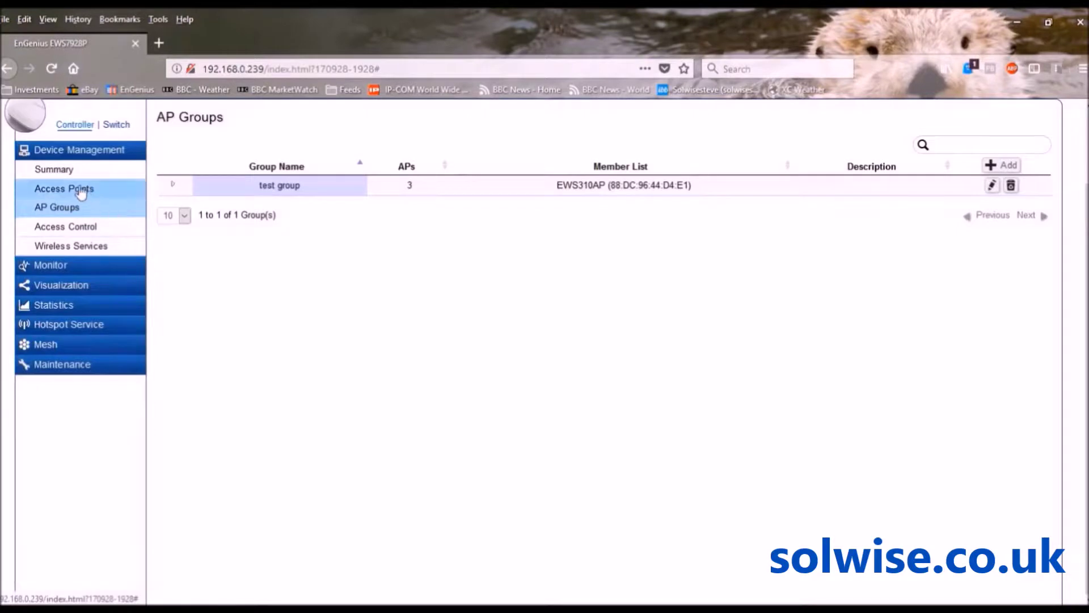
Go from the Access Points list to the Wireless Services settings page
left_click(71, 189)
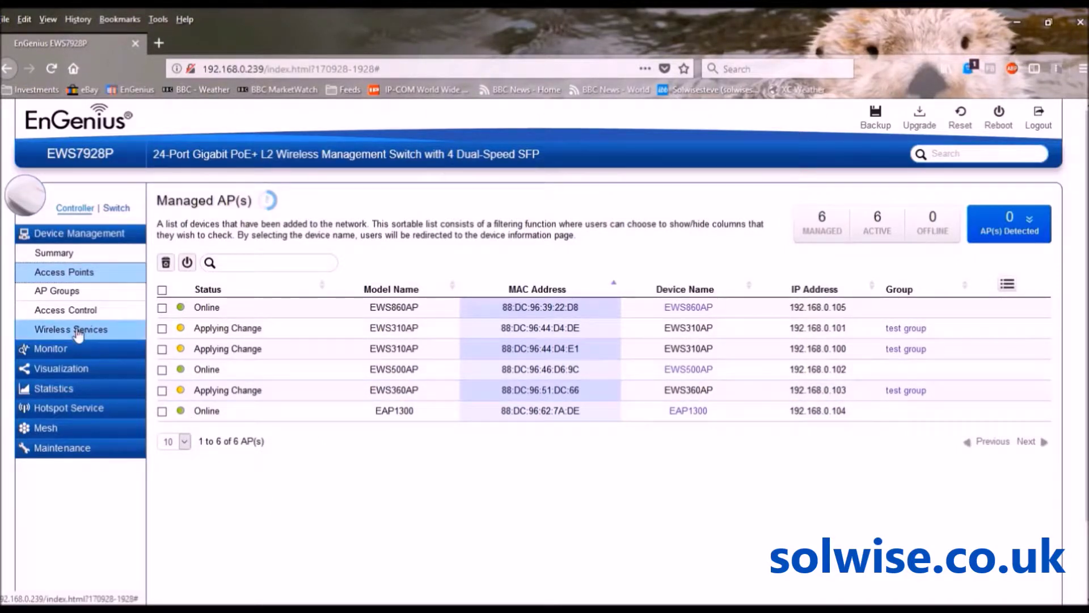
left_click(77, 331)
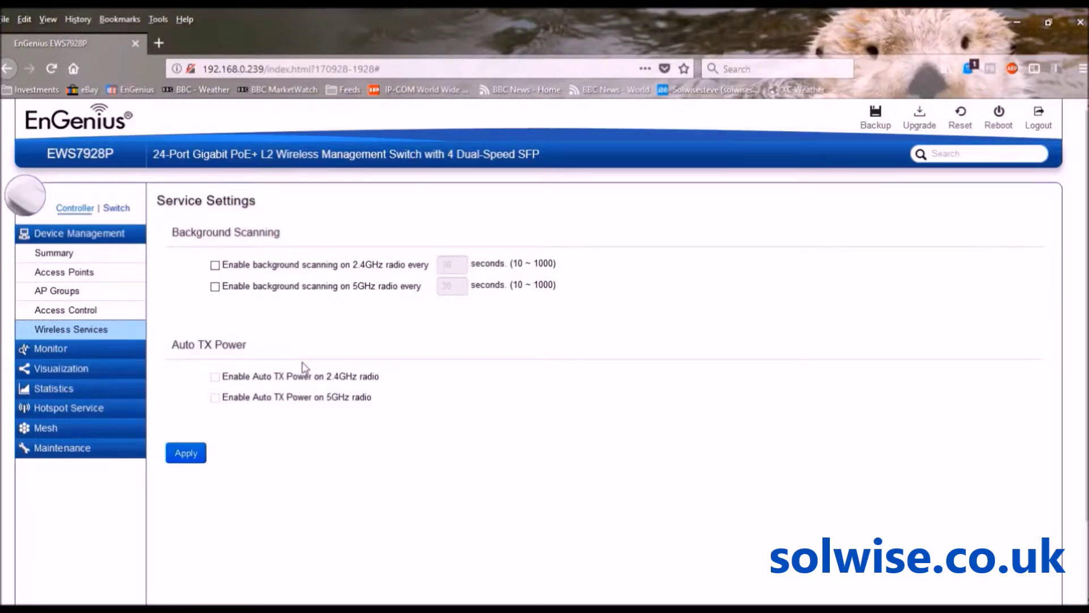
Tick background scanning on both the 2.4GHz and 5GHz radios, keeping 30-second intervals
left_click(216, 266)
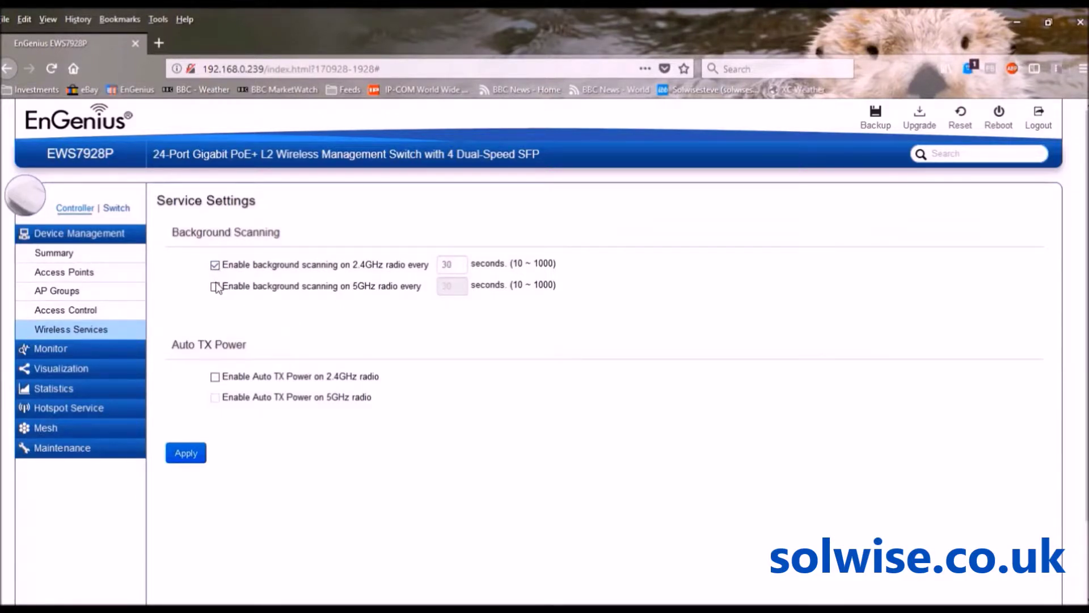
left_click(215, 287)
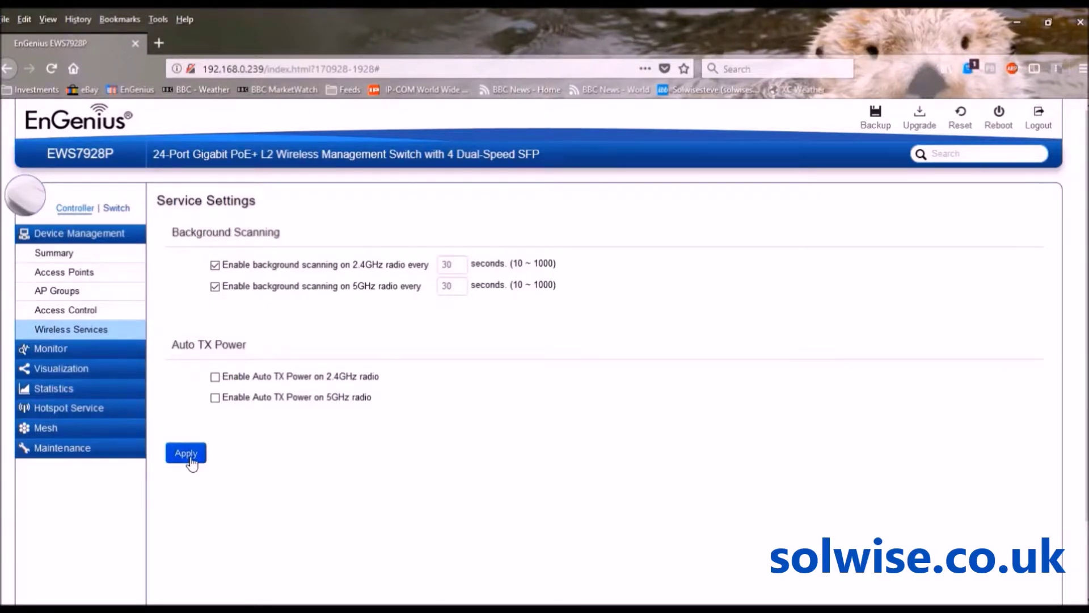
Save the background scanning settings and open test group's Group Setting page
left_click(190, 459)
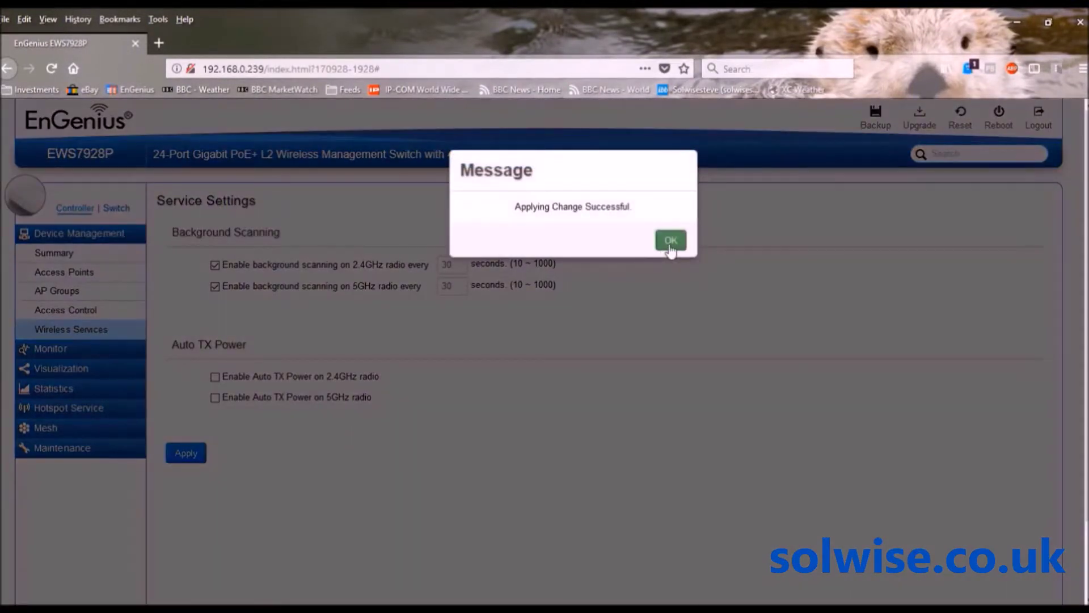
left_click(669, 242)
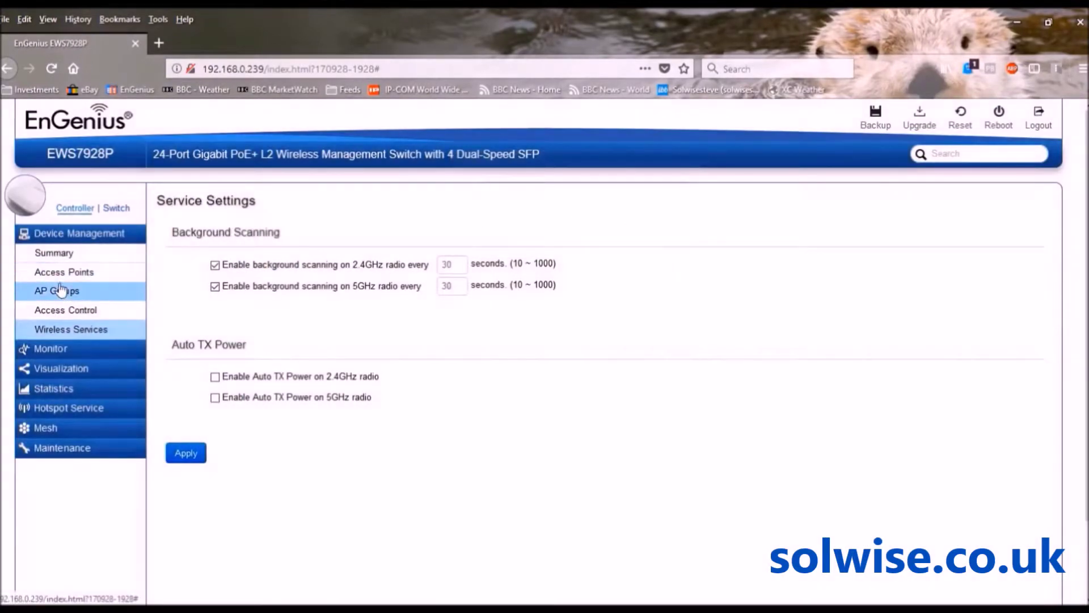
left_click(57, 289)
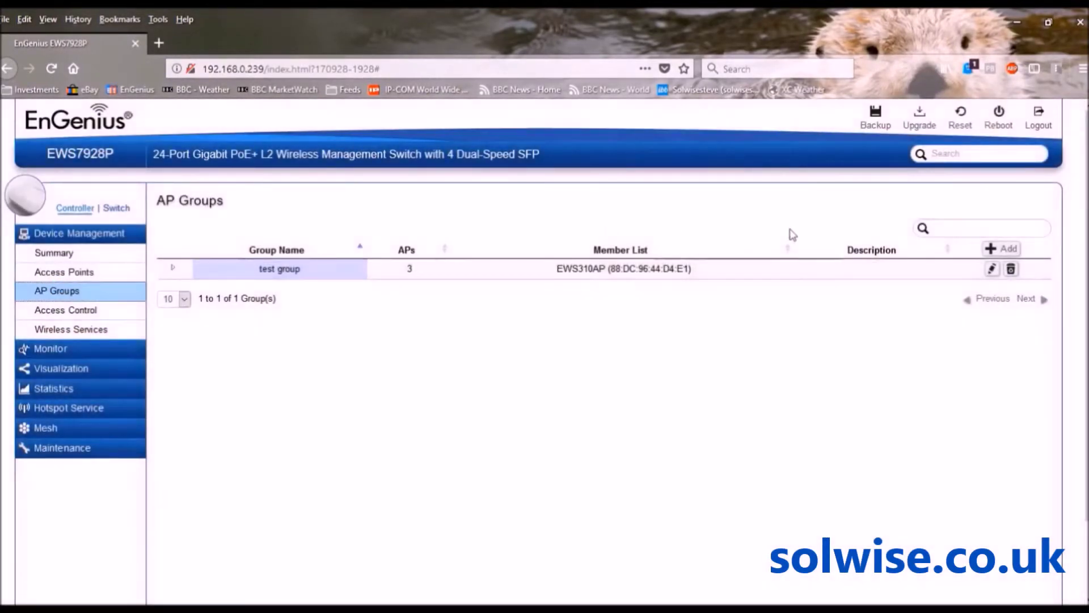
left_click(991, 269)
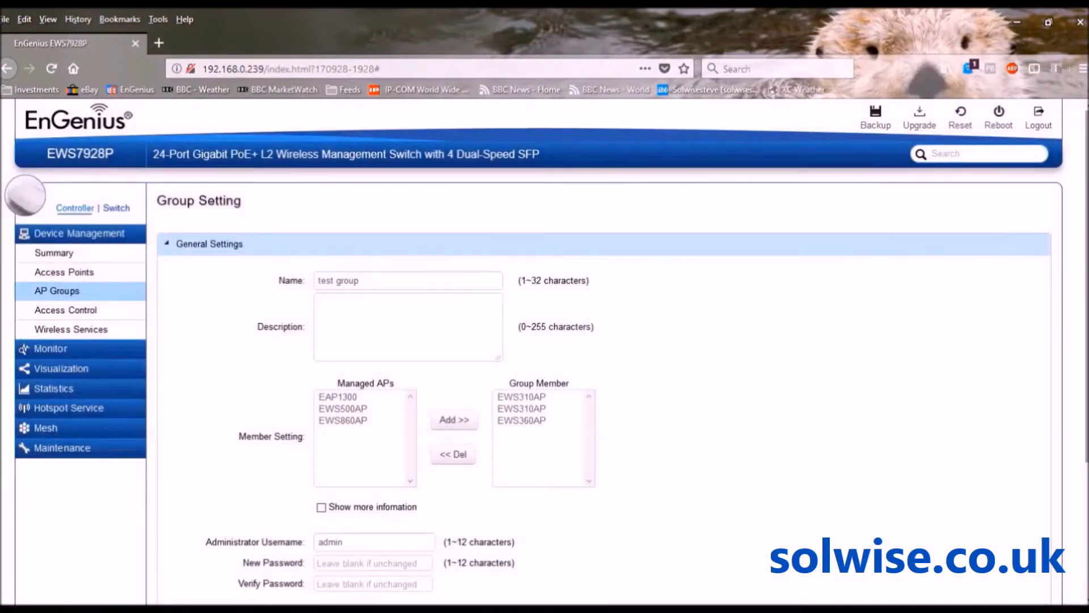
Expand Wireless Radio Settings and check the 2.4GHz Channel and Transmit Power, leaving both unchanged
scroll(1067, 249, "down", 3)
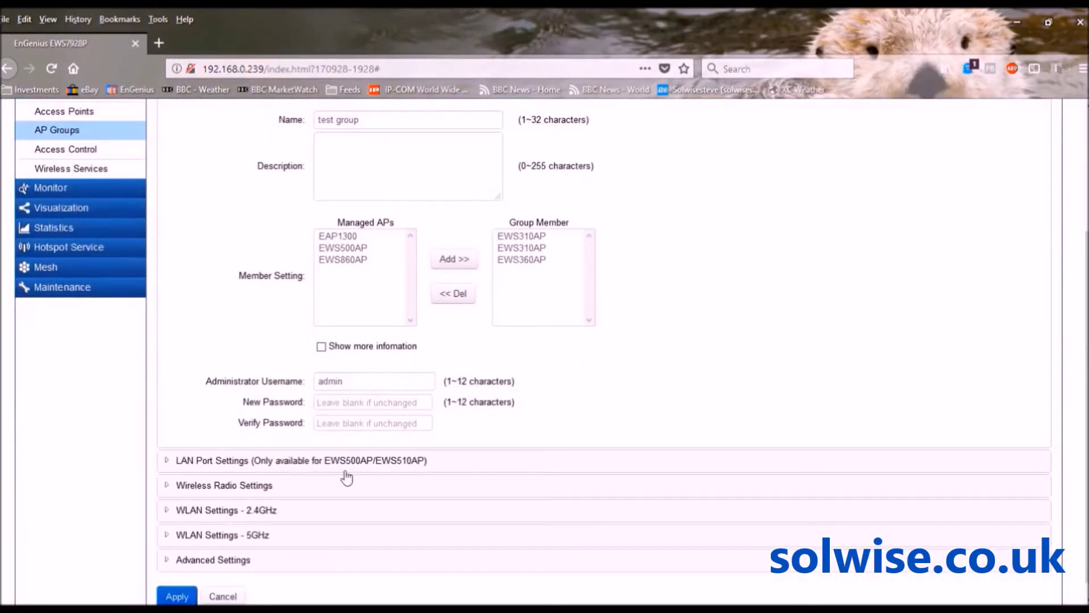
left_click(257, 488)
scroll(256, 491, "down", 5)
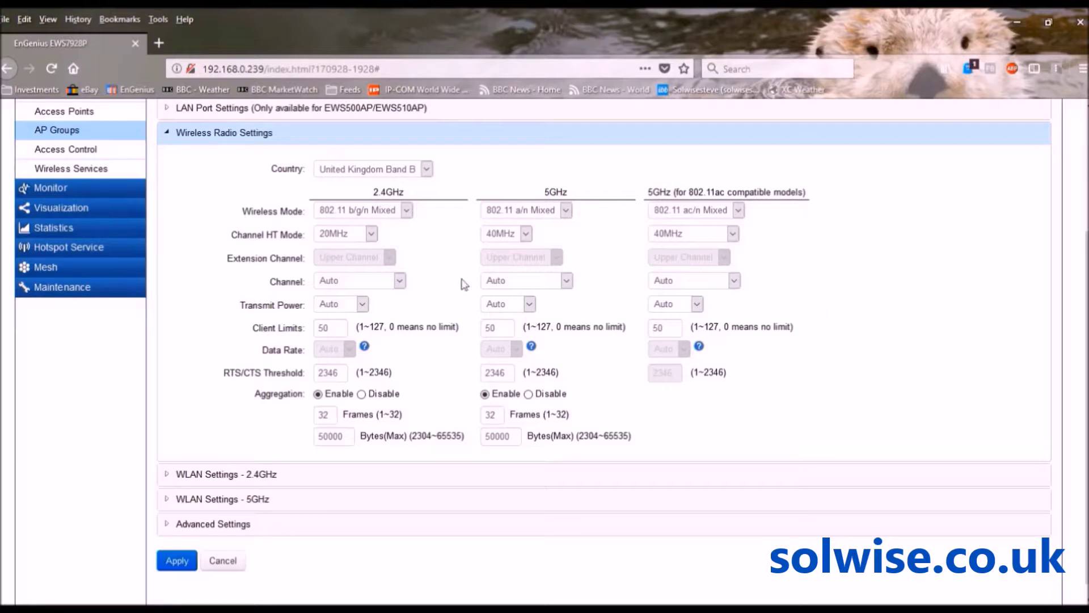
left_click(400, 282)
left_click(219, 344)
left_click(363, 305)
left_click(199, 334)
Show the Managed AP(s) list with six online APs and expand the Visualization menu
left_click(71, 115)
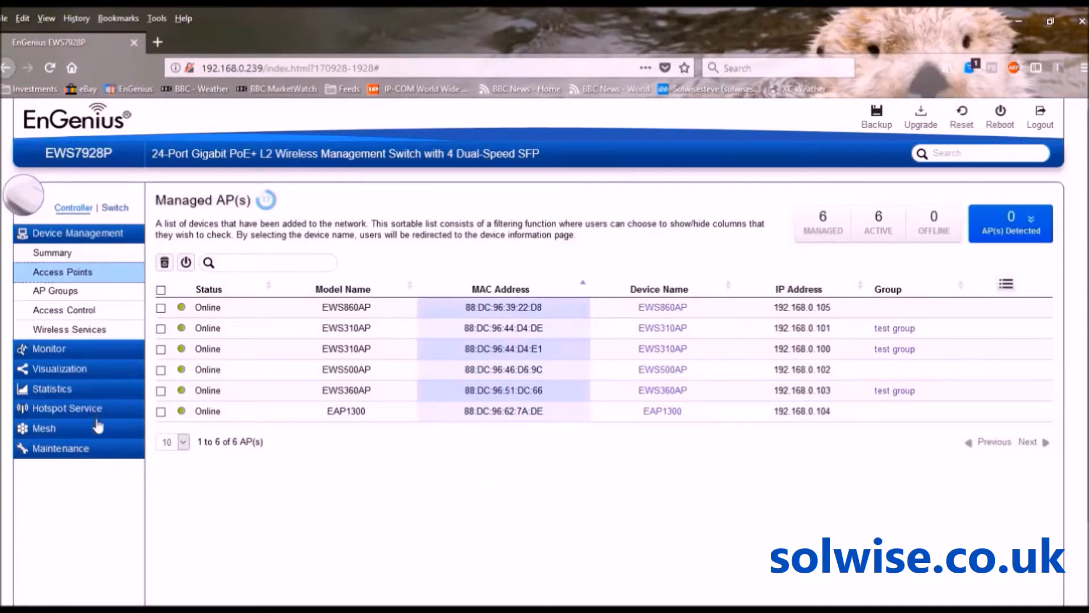
left_click(70, 370)
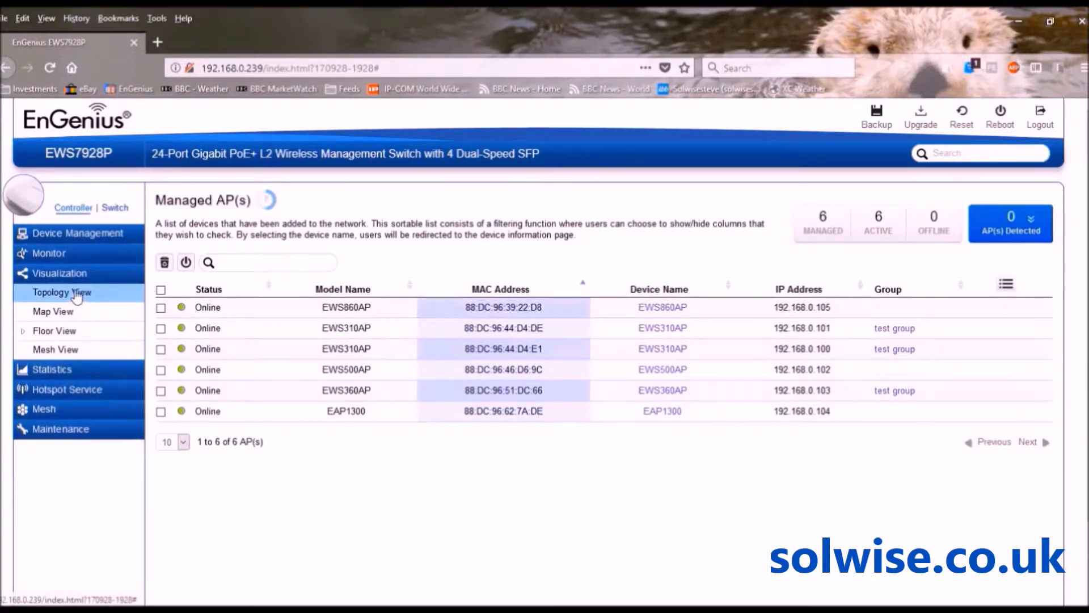
Open Topology View and inspect the switch and access point node details
left_click(69, 293)
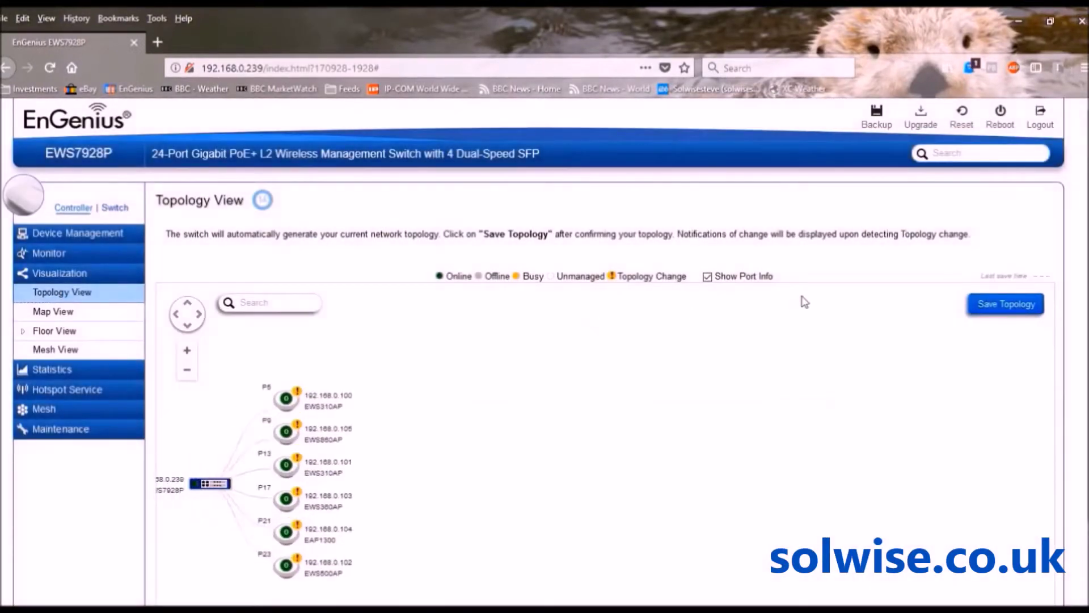
scroll(851, 340, "down", 2)
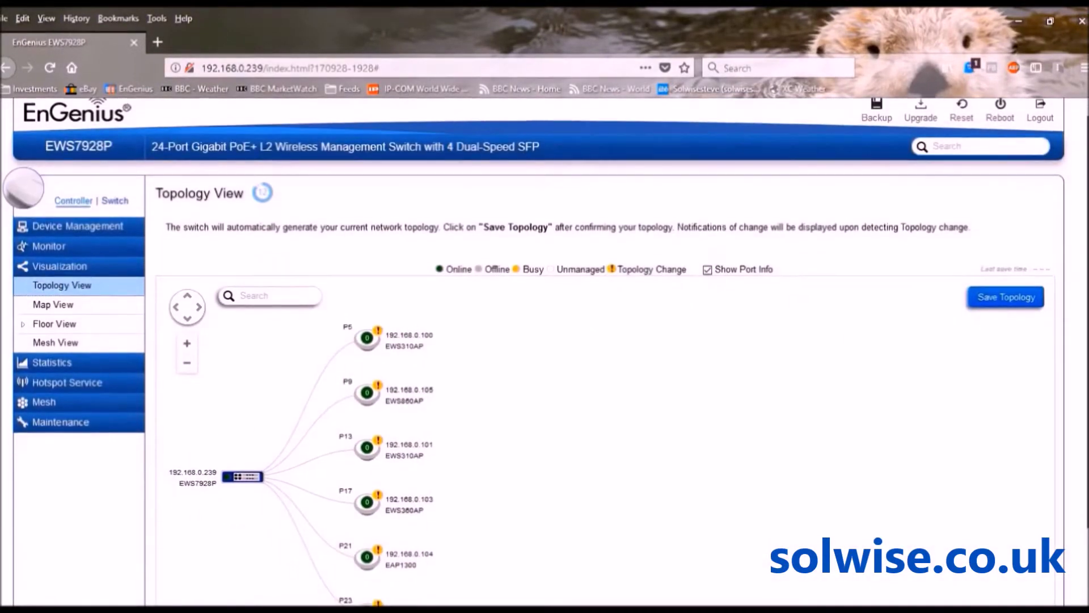
scroll(545, 352, "down", 2)
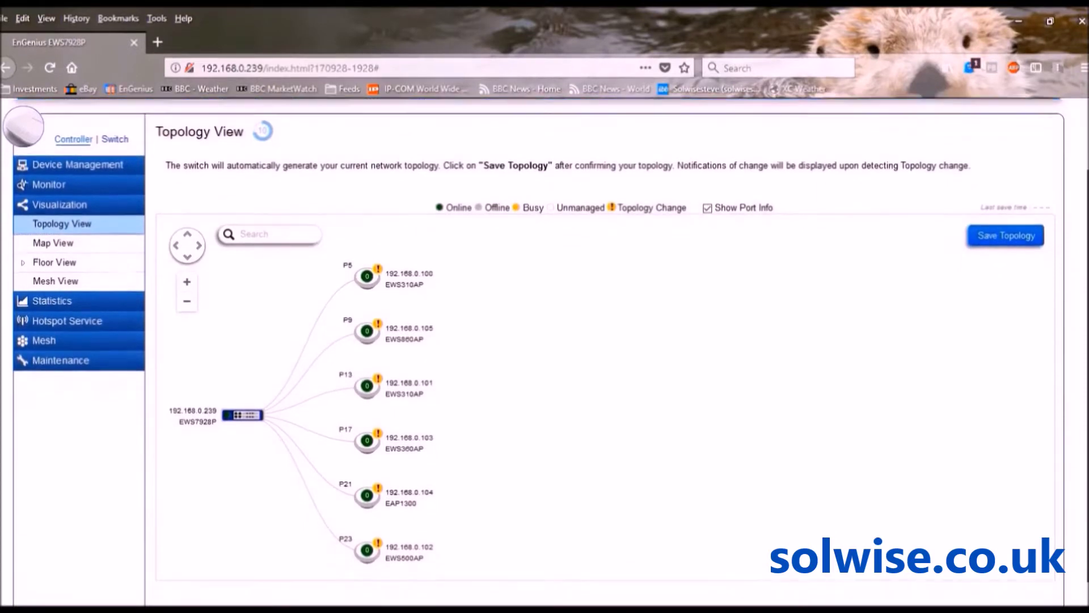
scroll(545, 346, "down", 1)
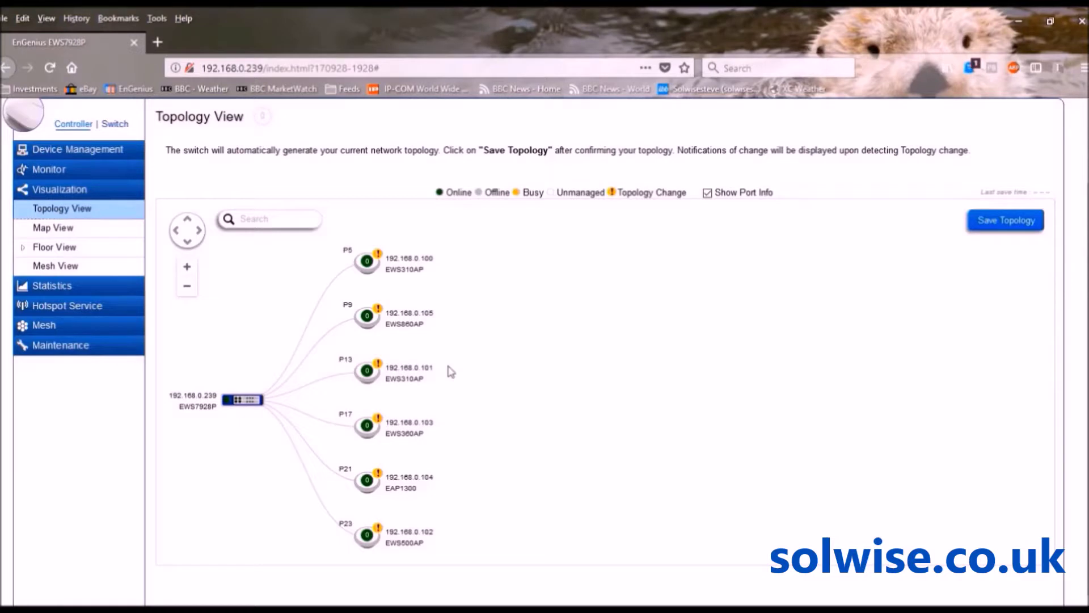
mouse_move(238, 404)
mouse_move(400, 265)
mouse_move(414, 321)
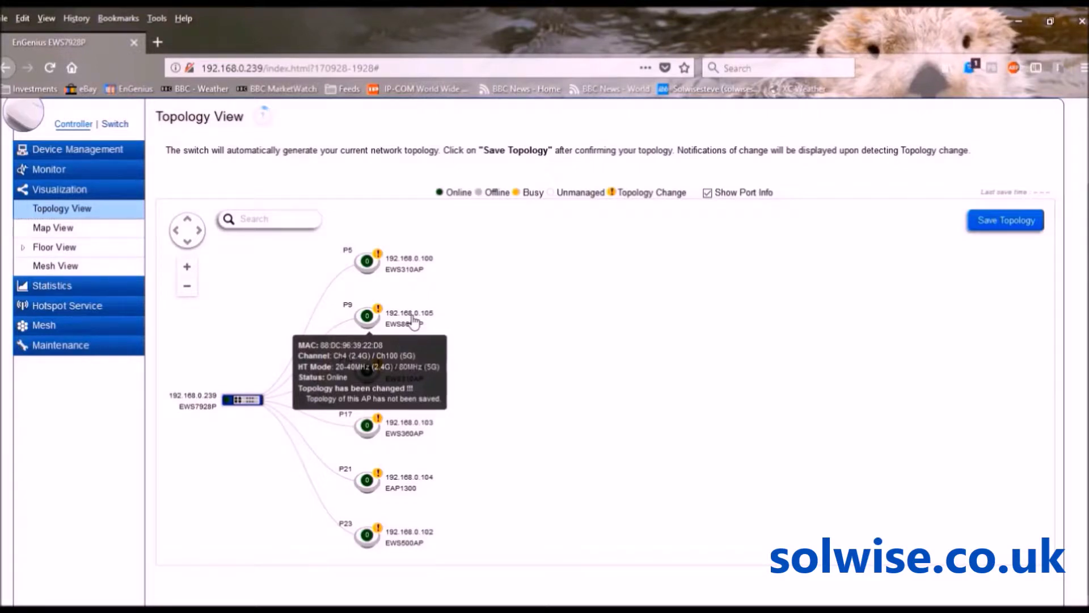
mouse_move(400, 373)
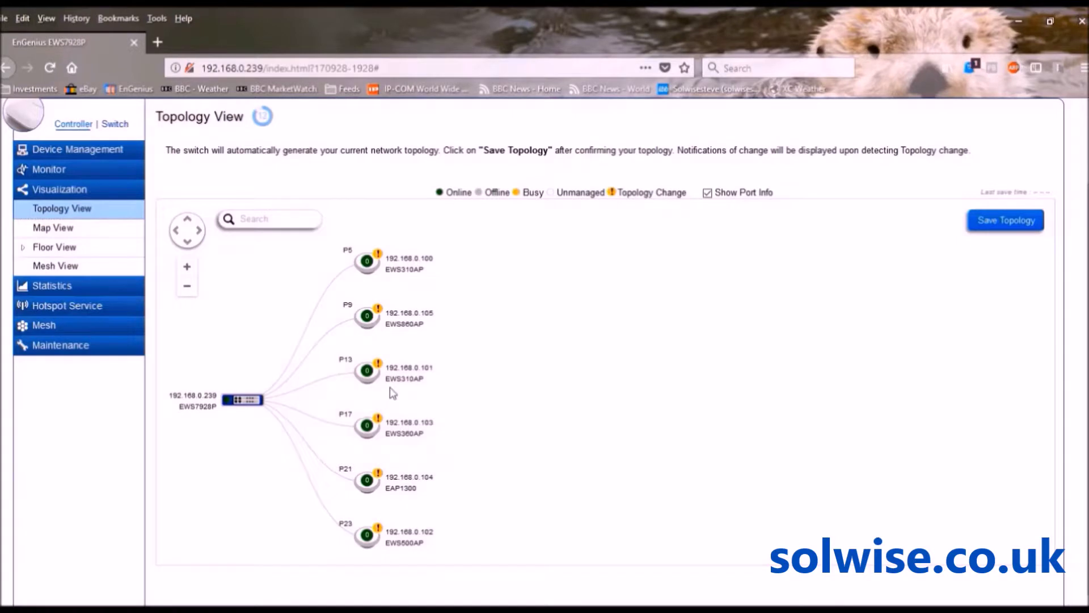
mouse_move(395, 426)
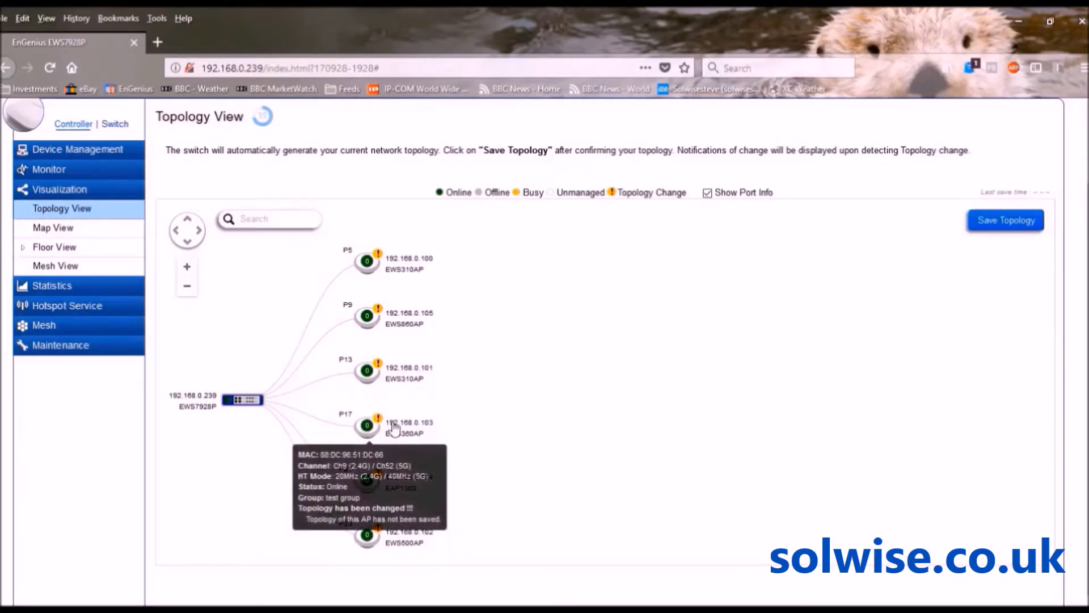
mouse_move(393, 482)
mouse_move(391, 541)
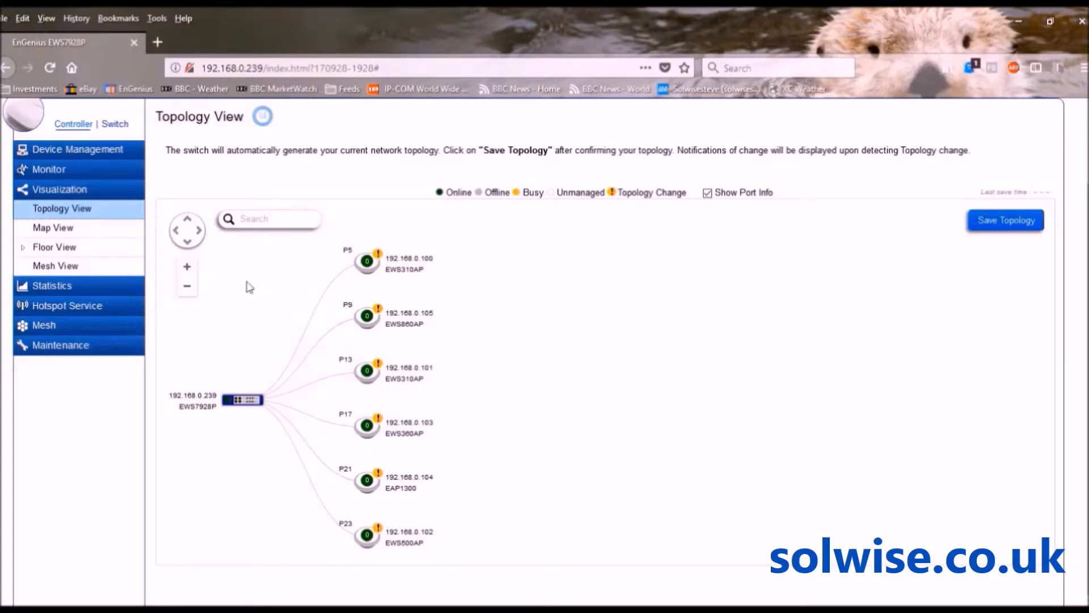
Bring up the Map View street map around Neihu Road and scroll through the page
left_click(60, 231)
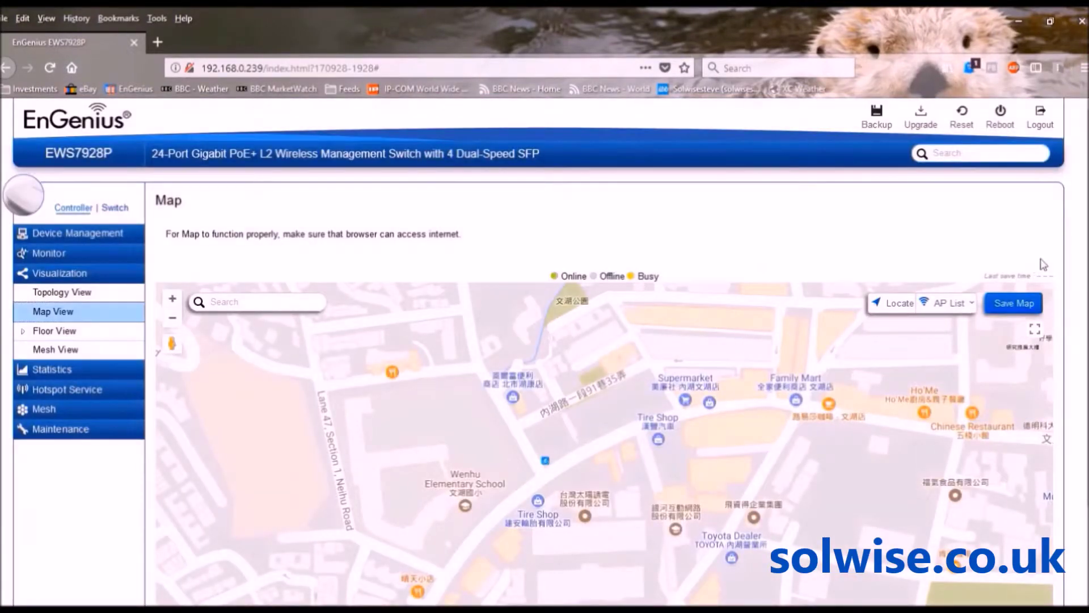
scroll(605, 352, "down", 3)
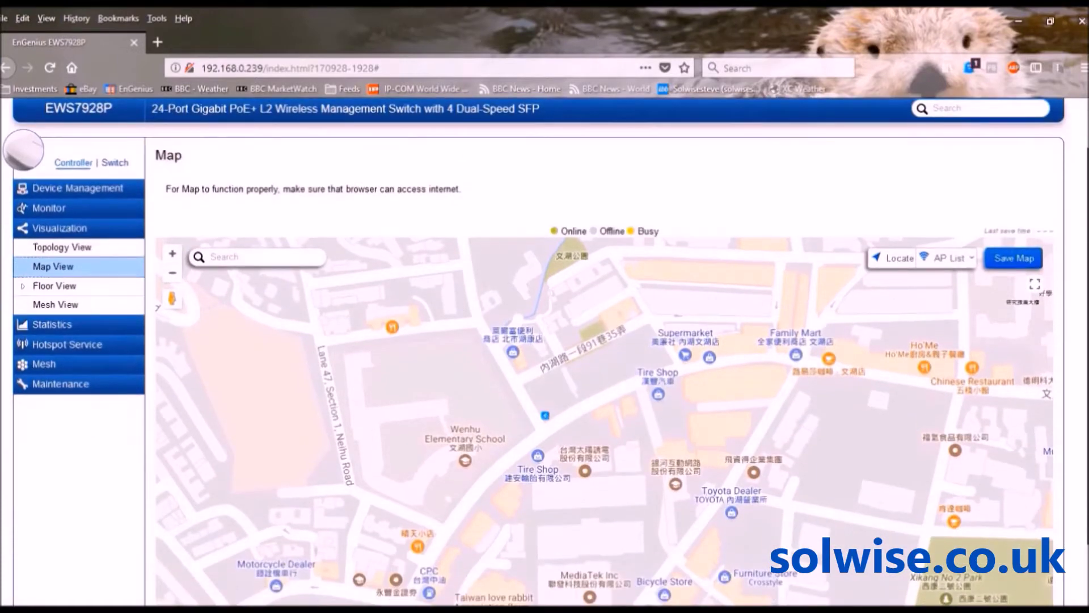
scroll(605, 351, "down", 1)
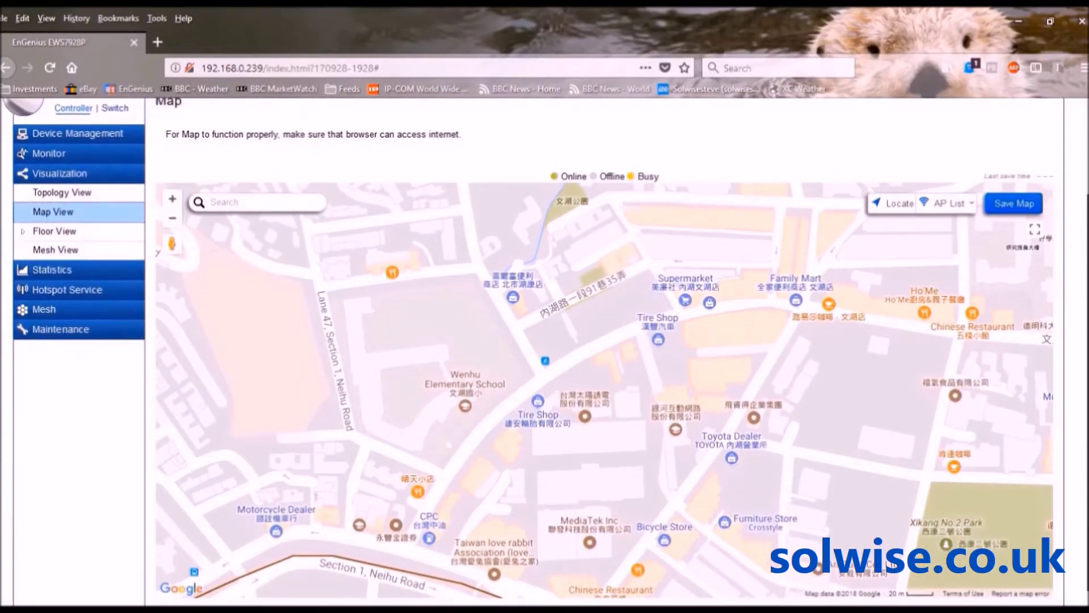
scroll(604, 351, "down", 1)
scroll(545, 346, "up", 1)
scroll(605, 352, "down", 1)
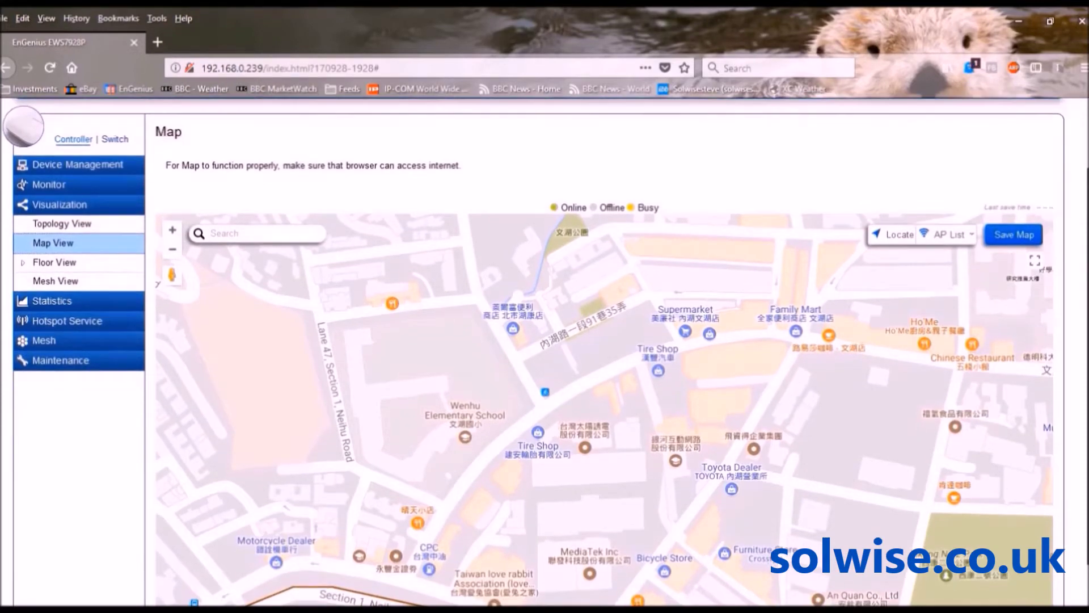
scroll(605, 352, "down", 1)
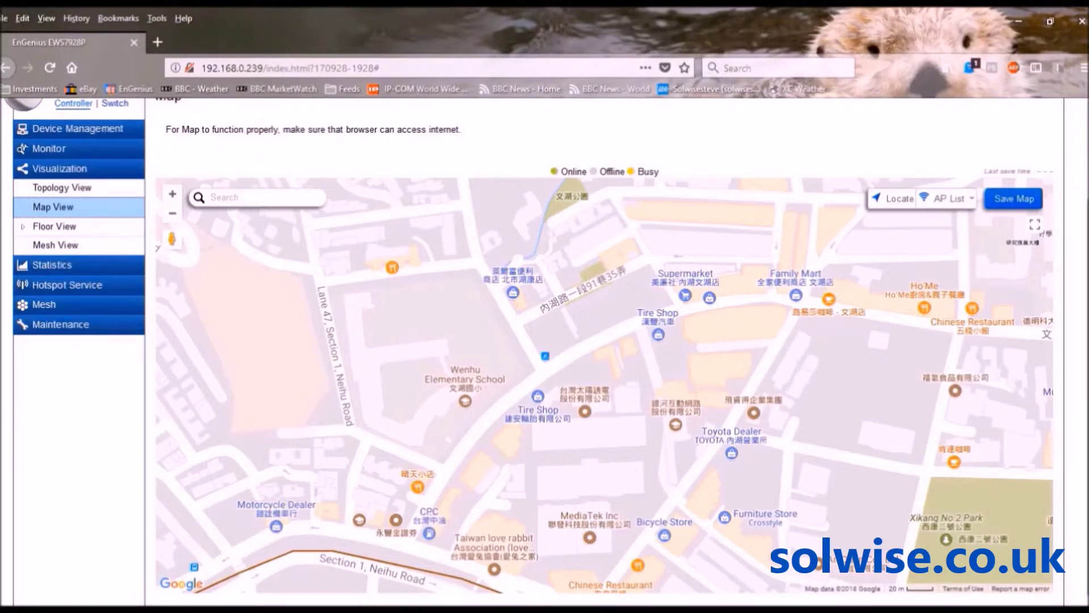
scroll(545, 351, "up", 2)
scroll(896, 261, "up", 1)
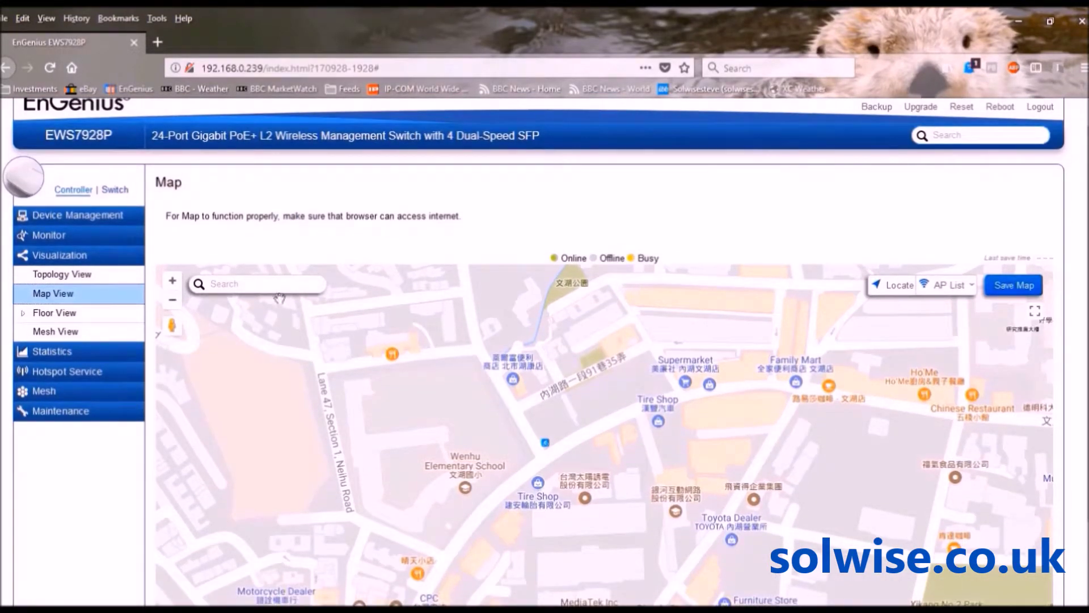
Search the map for 'hull' and zoom out to central Hull, UK
left_click(271, 285)
type("hull")
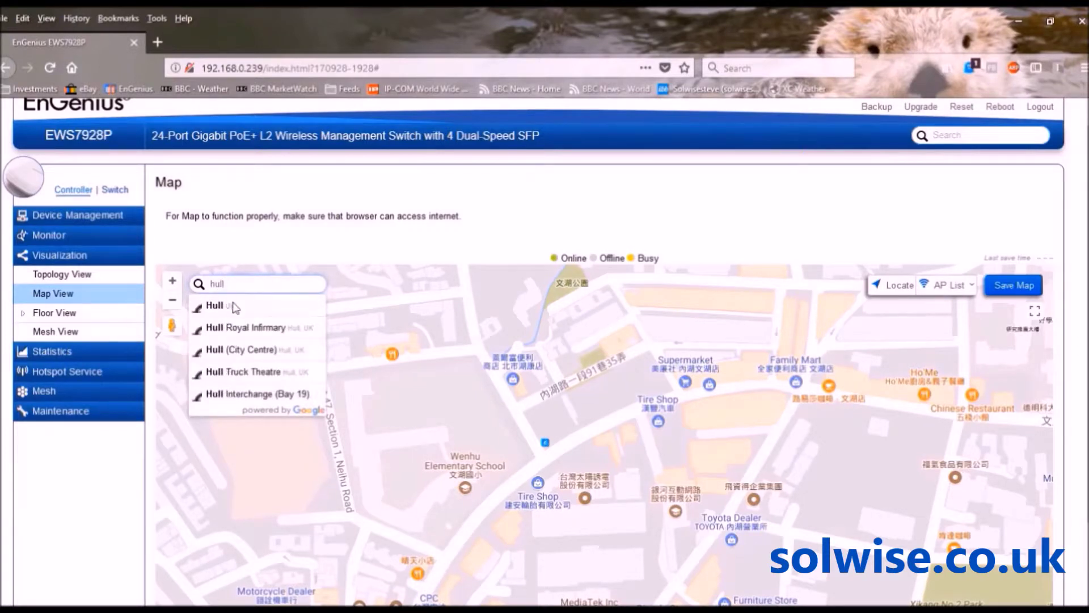
left_click(221, 309)
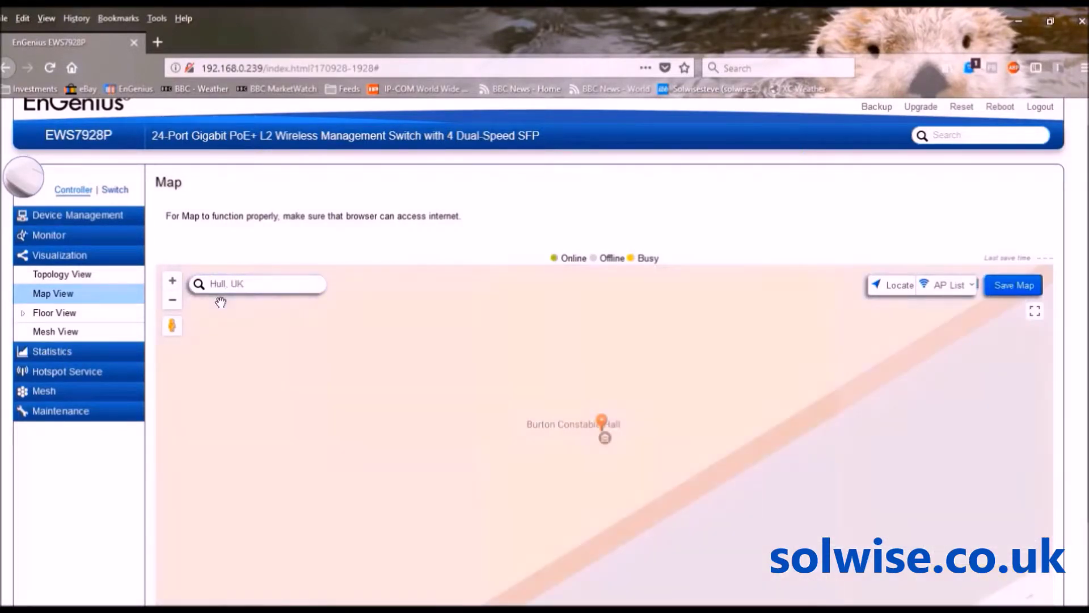
scroll(180, 329, "up", 1)
left_click(173, 321)
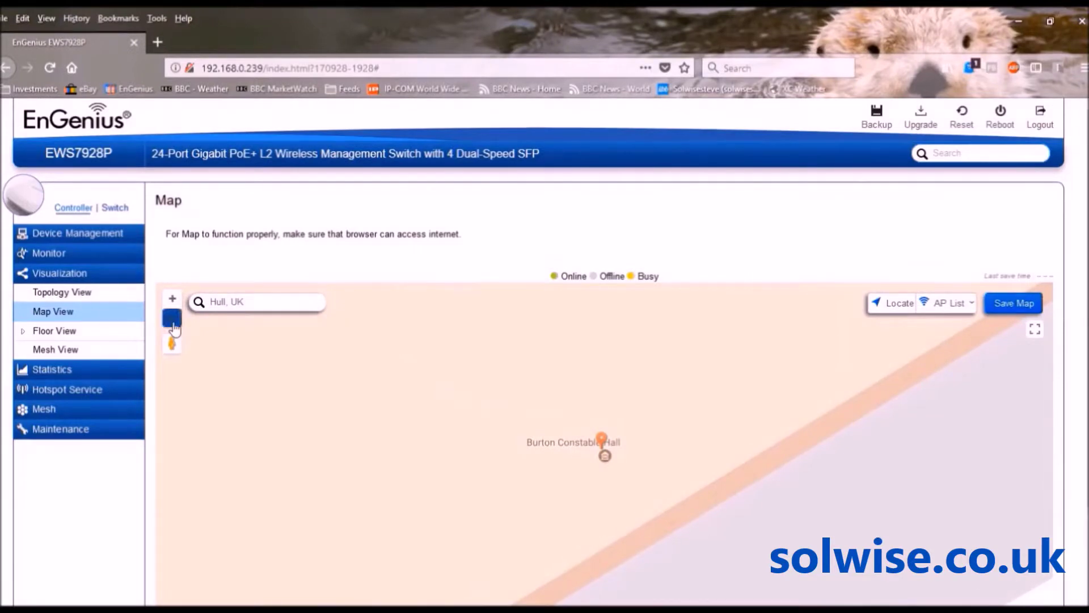
left_click(173, 320)
Pan the map west across Hull toward Hessle and Clive Sullivan Way
left_click_drag(392, 427, 647, 299)
left_click_drag(526, 426, 652, 311)
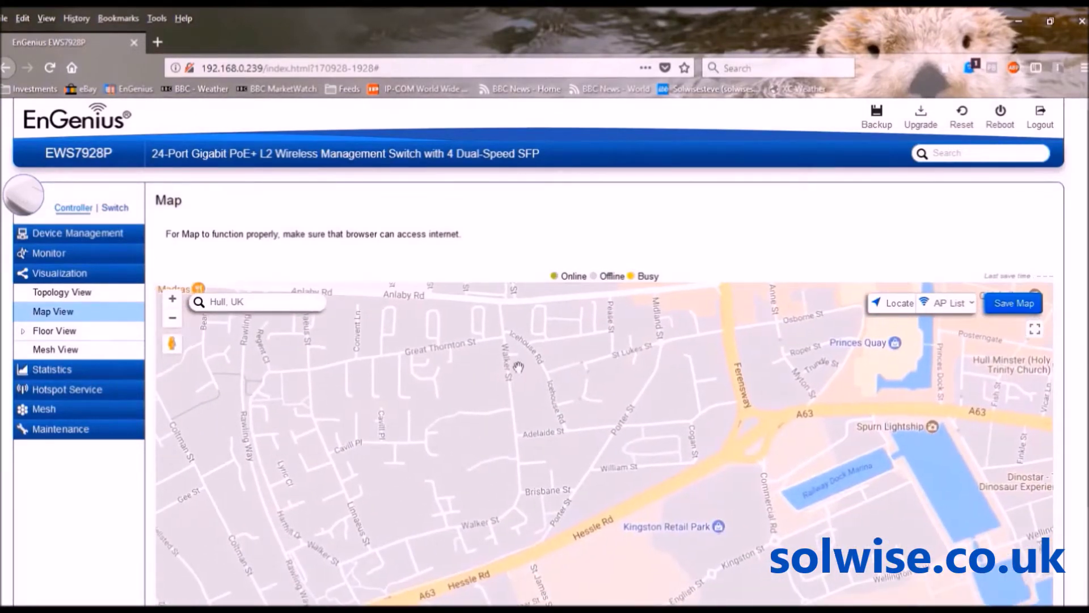
left_click_drag(518, 366, 710, 317)
left_click_drag(550, 431, 630, 391)
left_click_drag(527, 458, 672, 319)
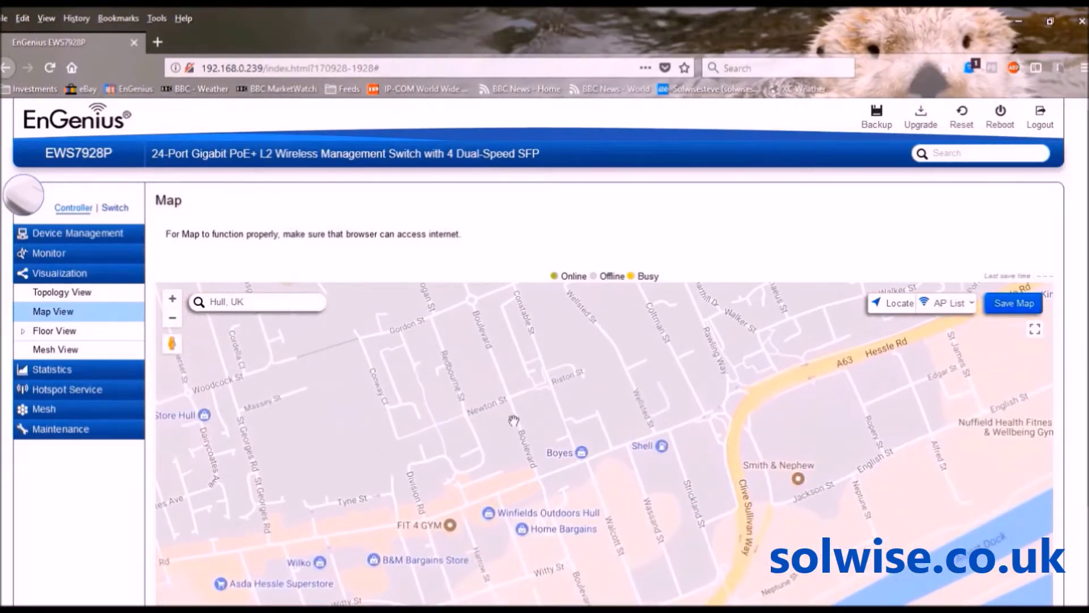
left_click(172, 318)
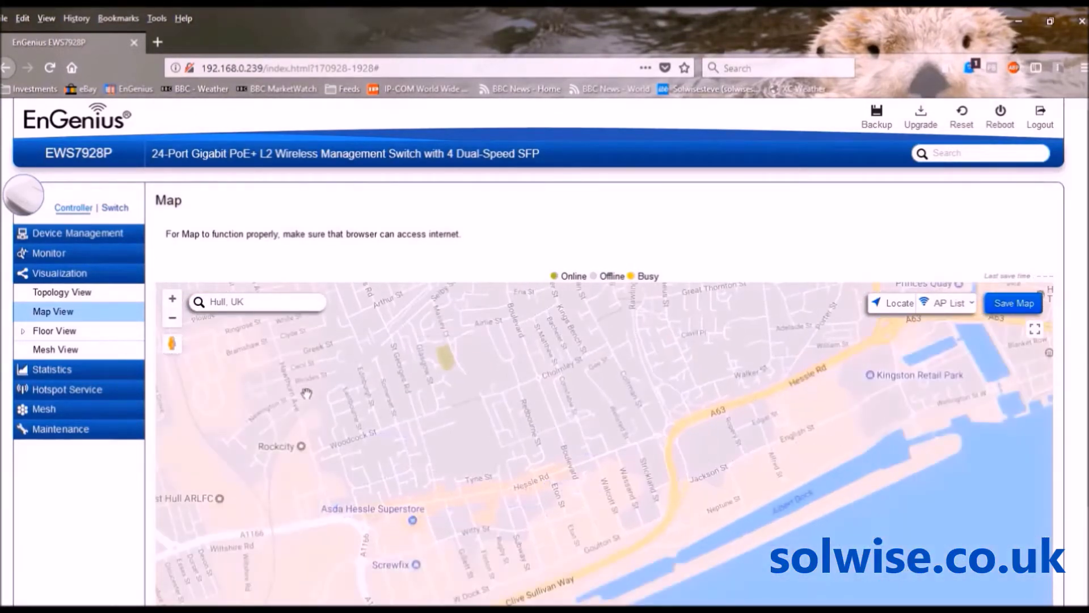
left_click_drag(358, 440, 678, 287)
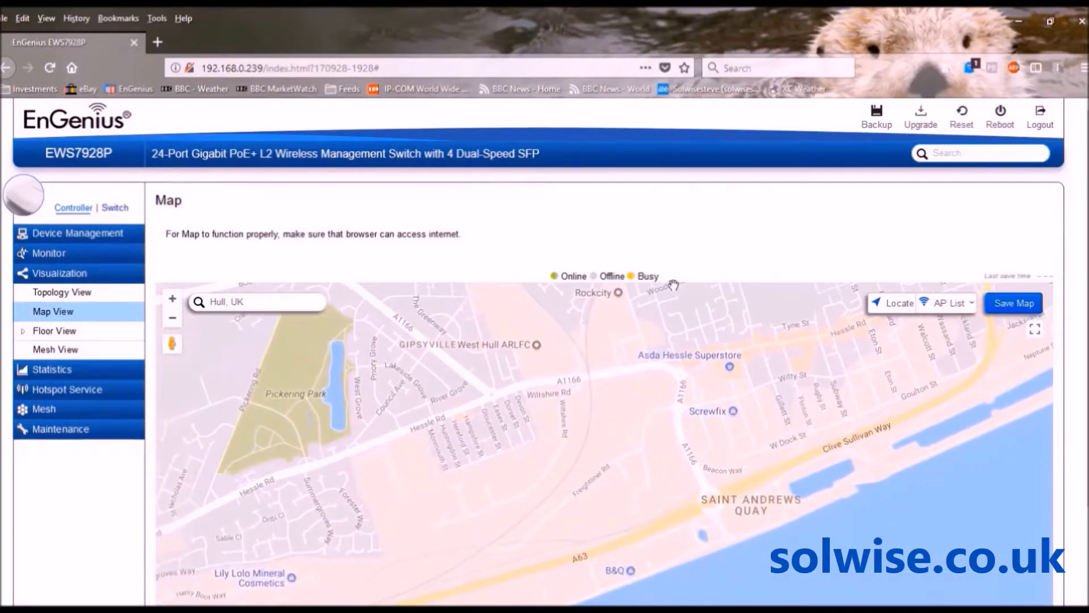
left_click_drag(658, 442, 689, 353)
left_click_drag(451, 442, 558, 393)
left_click_drag(442, 438, 639, 392)
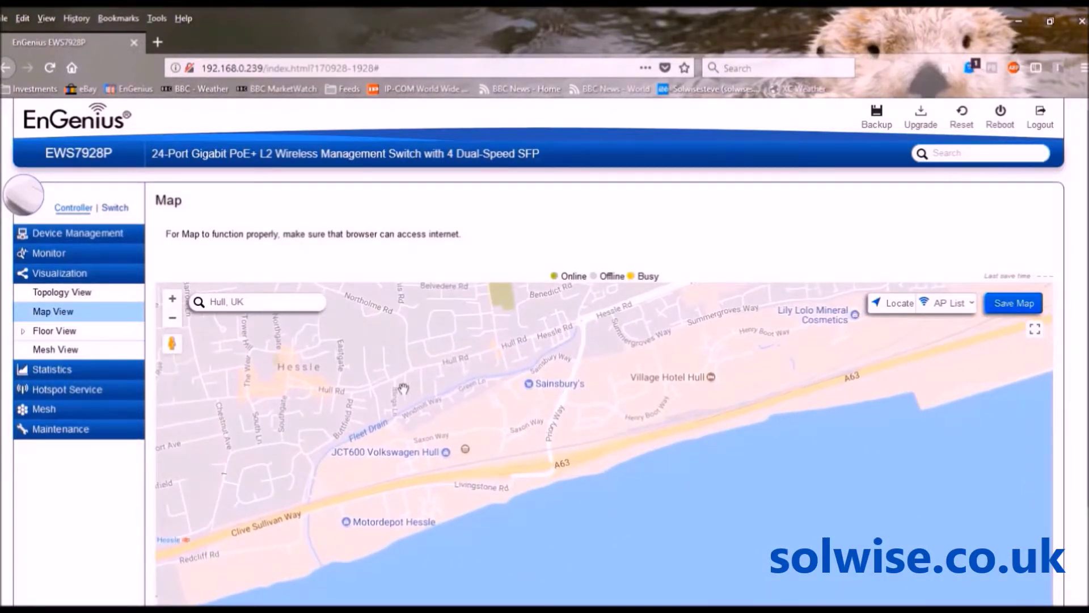
Zoom to street level on the Solwise building beside TPS Hull and list the access points
left_click(172, 299)
left_click(173, 299)
left_click_drag(340, 375, 775, 335)
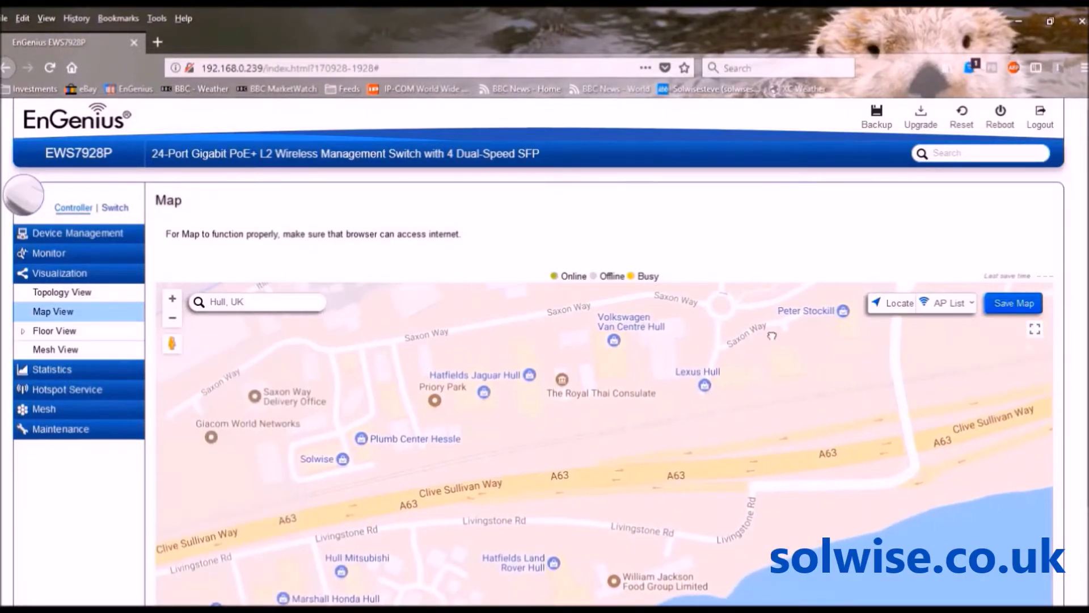
left_click(173, 299)
left_click_drag(297, 357, 744, 327)
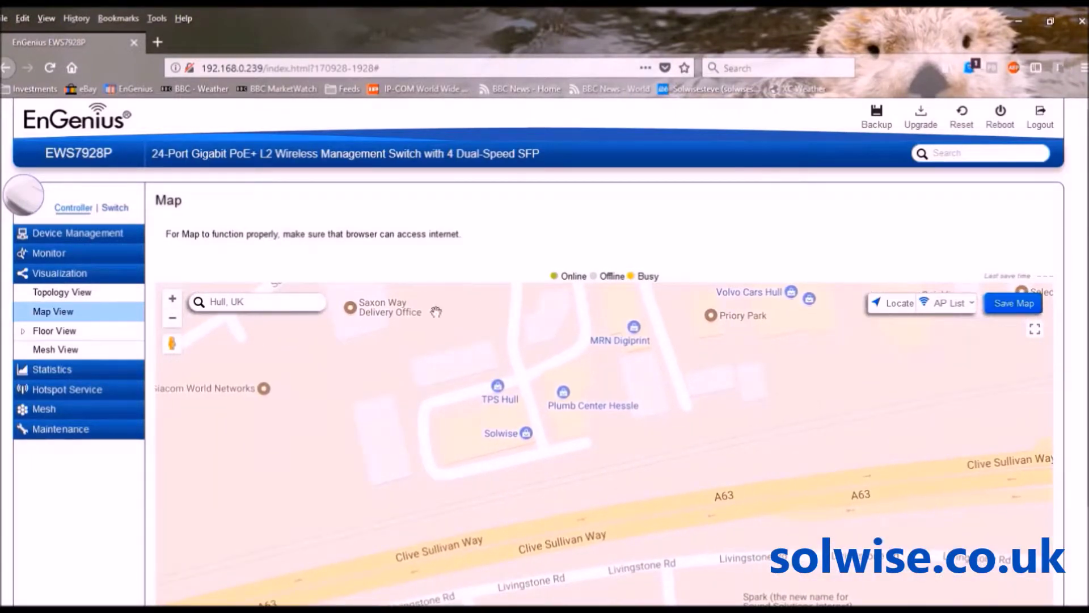
left_click(173, 300)
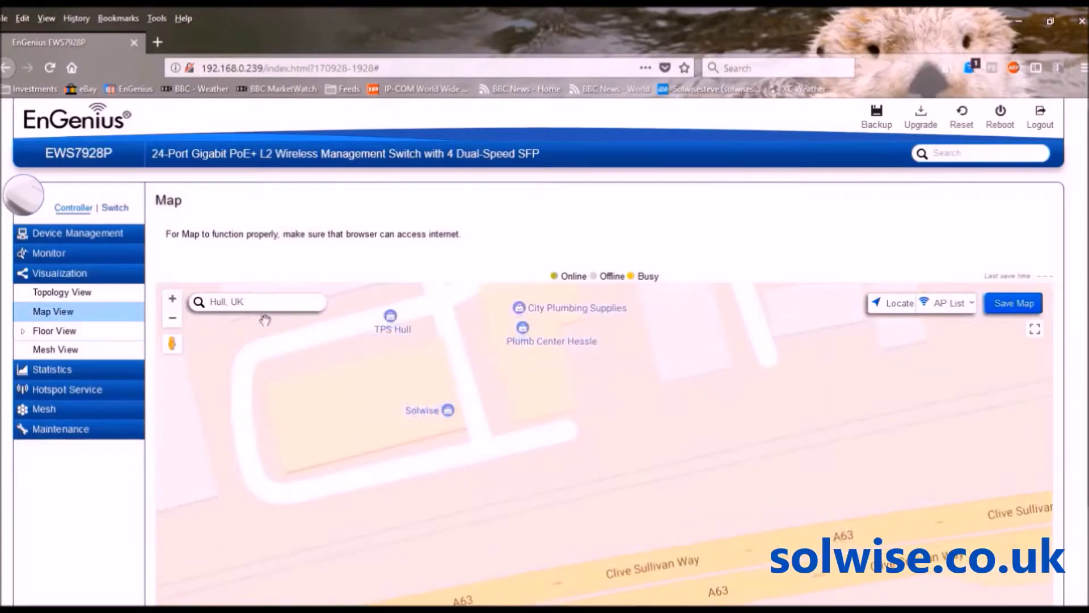
left_click_drag(519, 358, 688, 402)
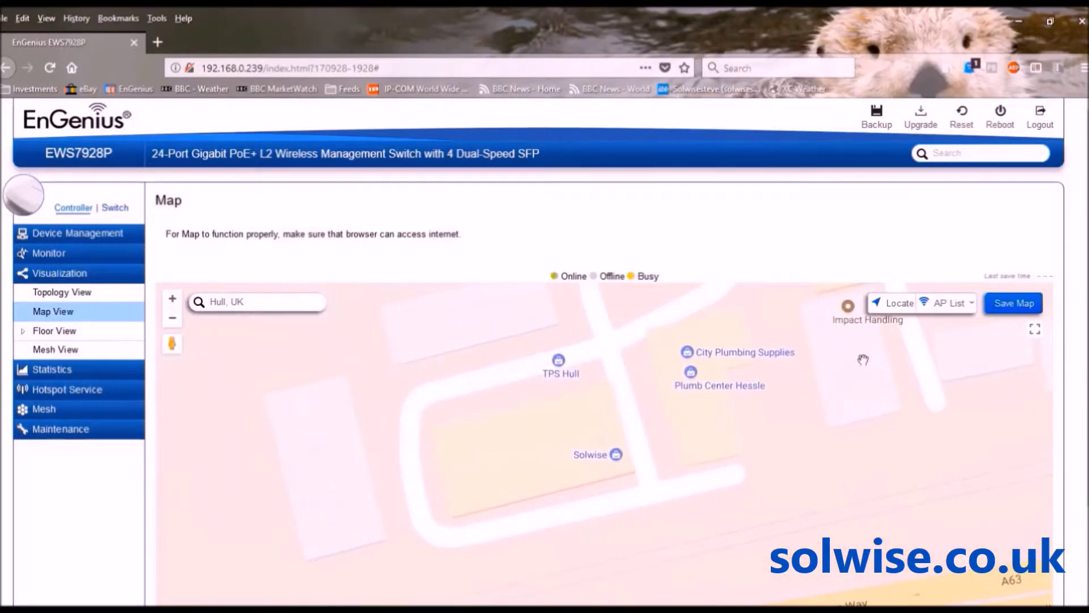
left_click(972, 305)
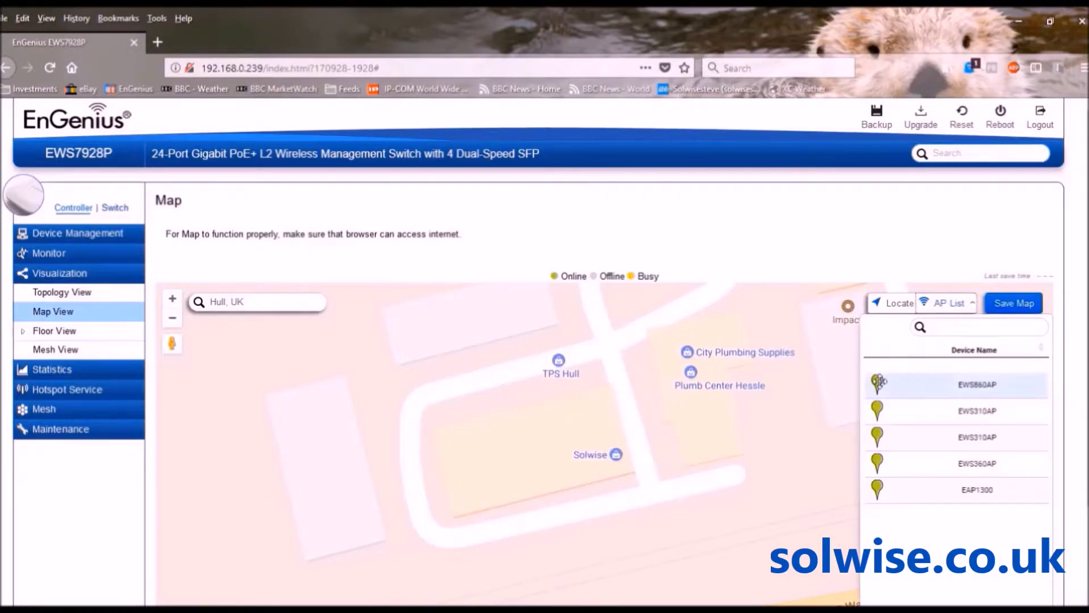
Pin the EWS860AP beside TPS Hull on the map and save the map
left_click_drag(879, 381, 596, 382)
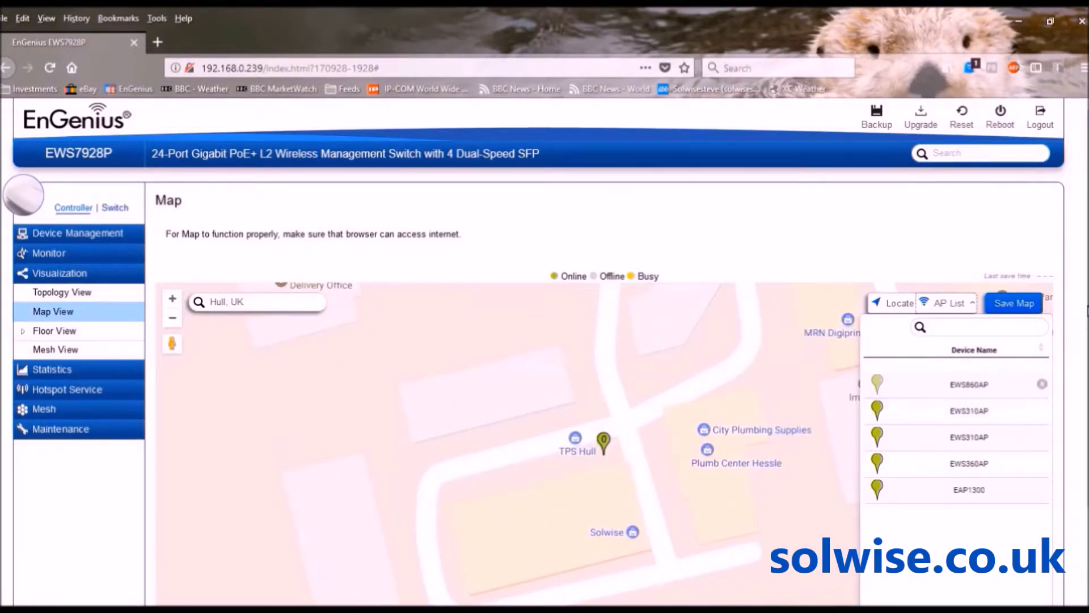
left_click(1008, 304)
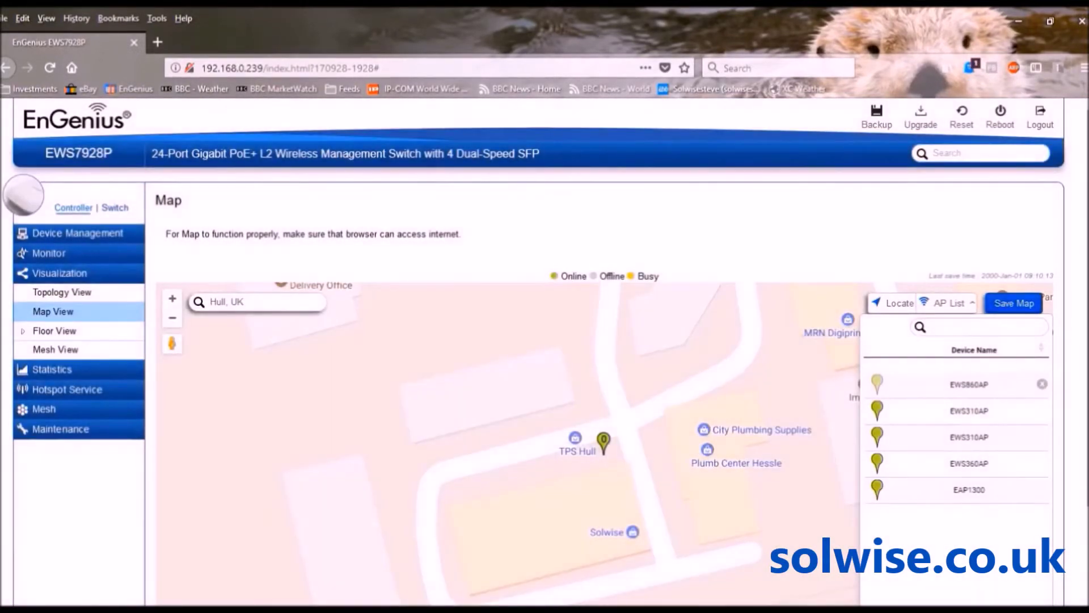
scroll(604, 386, "down", 2)
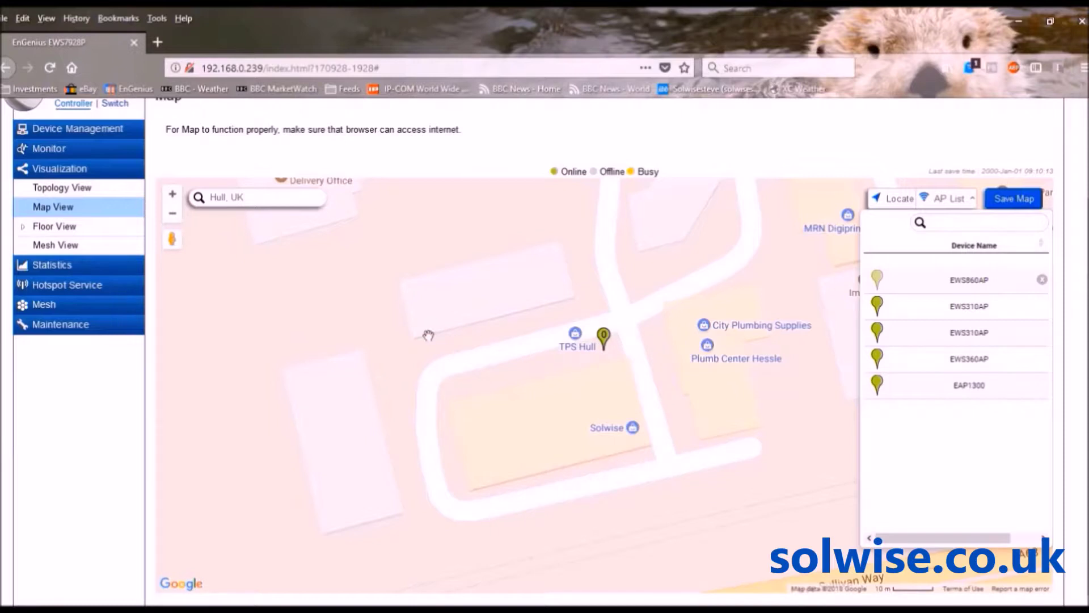
left_click(53, 227)
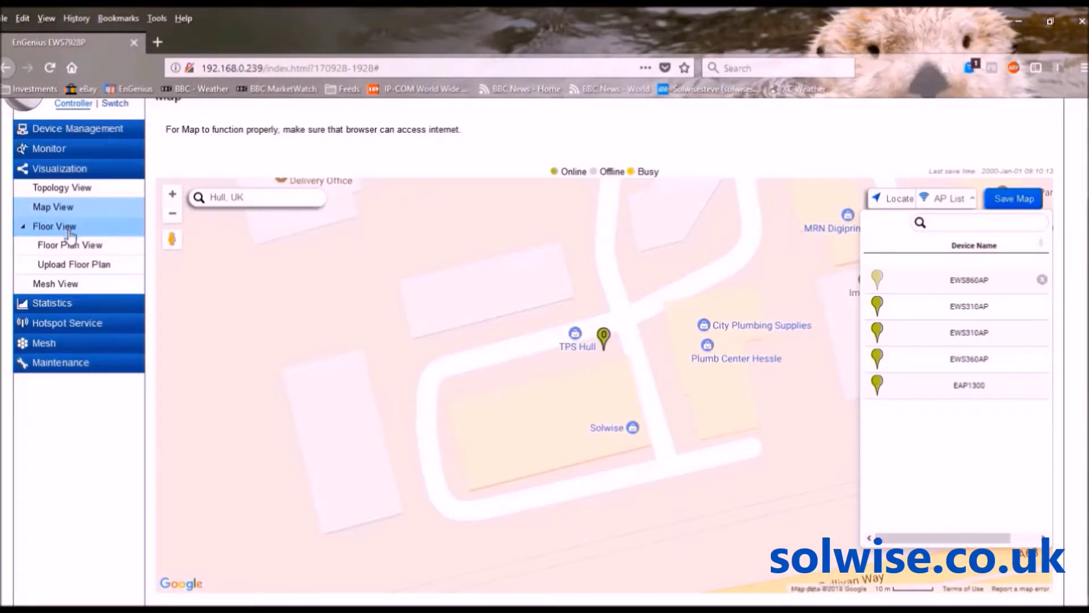
Upload first floor.jpg as a new floor plan image named 'floor'
left_click(65, 271)
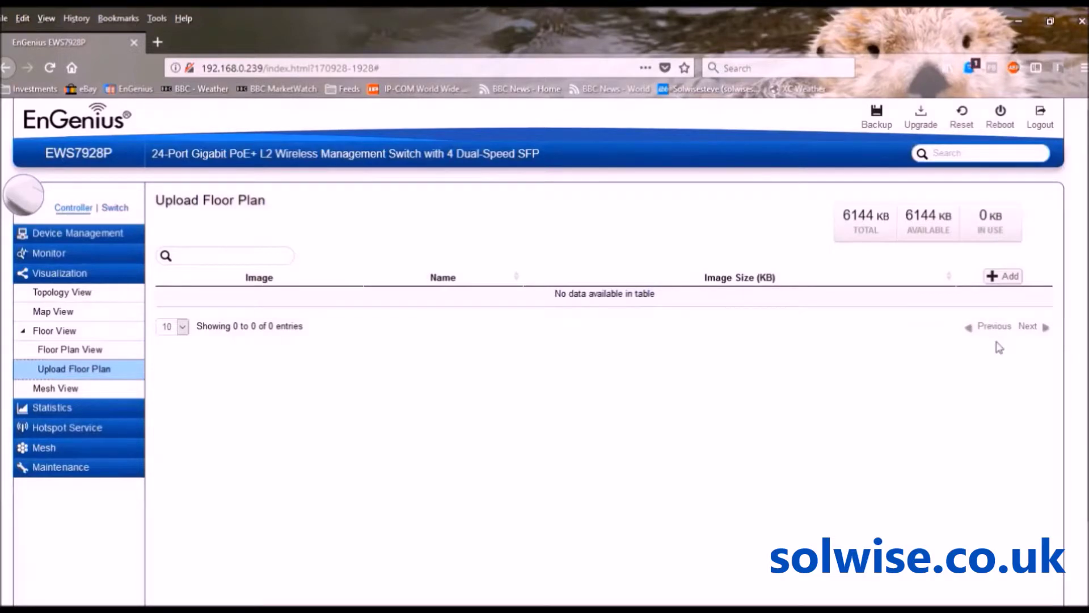
left_click(1005, 278)
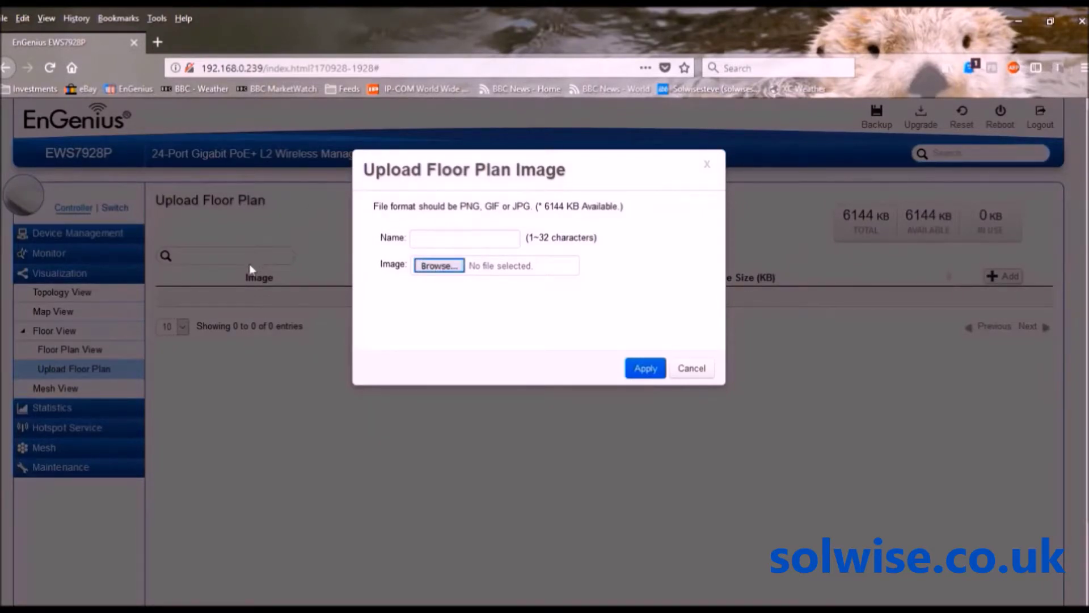
left_click(430, 323)
left_click(432, 239)
type("floor")
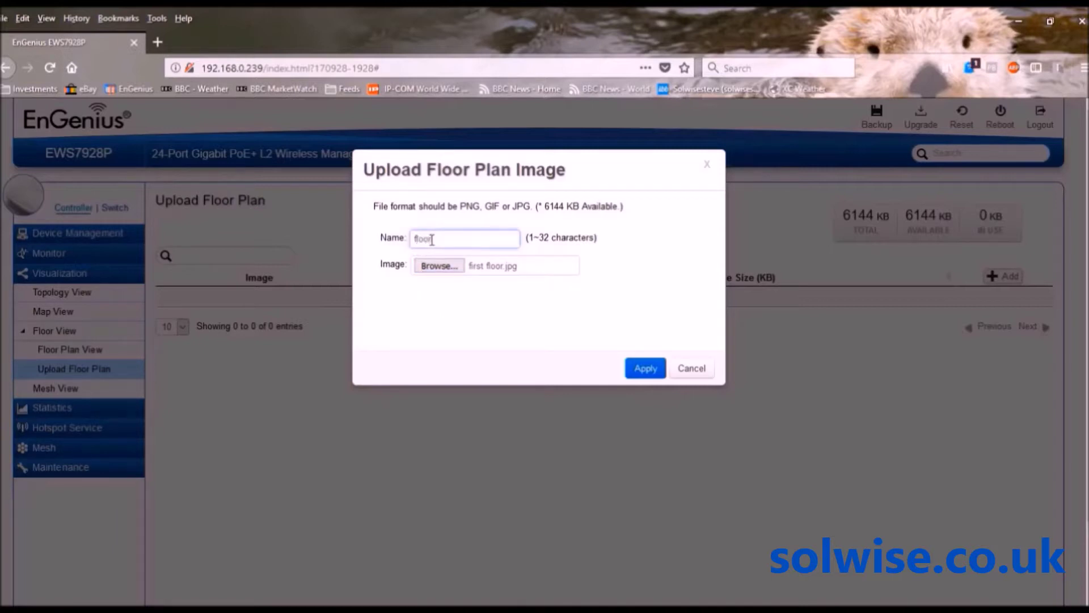
left_click(645, 368)
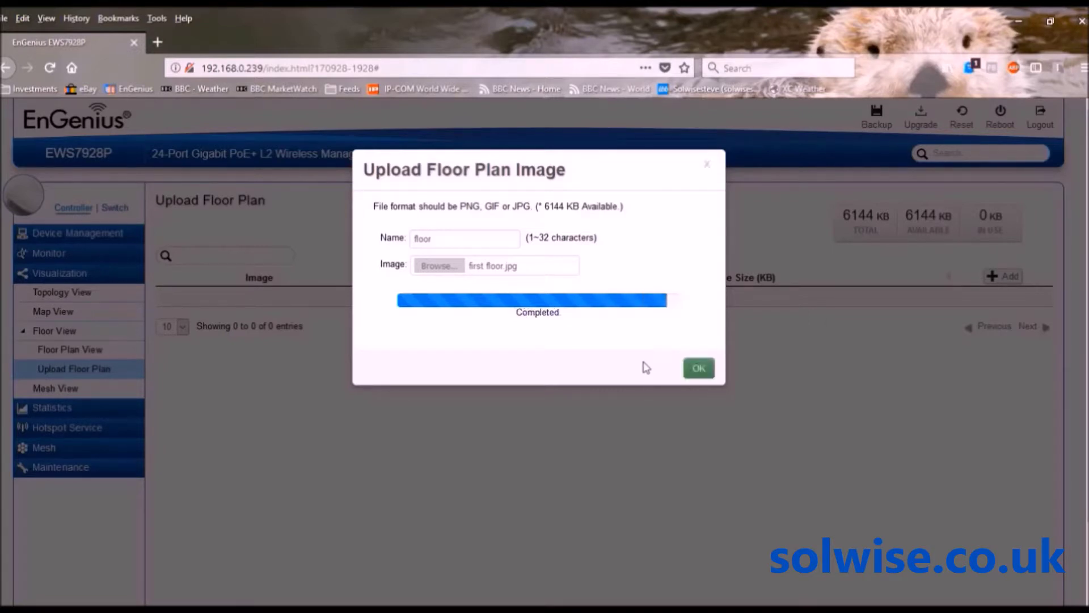
left_click(699, 367)
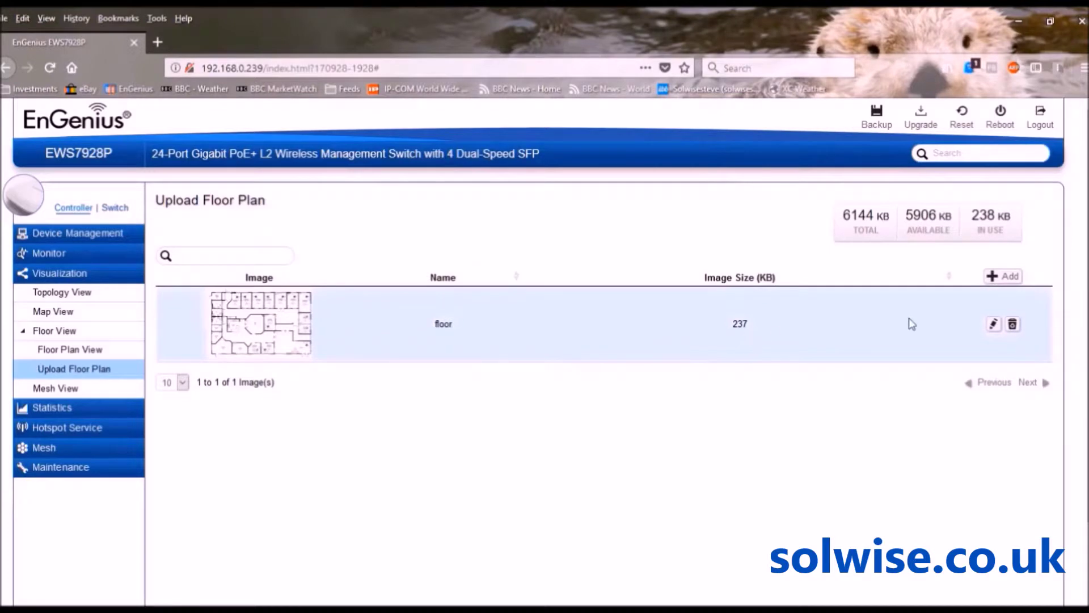
Display the uploaded 'floor' office layout in Floor Plan View
left_click(996, 324)
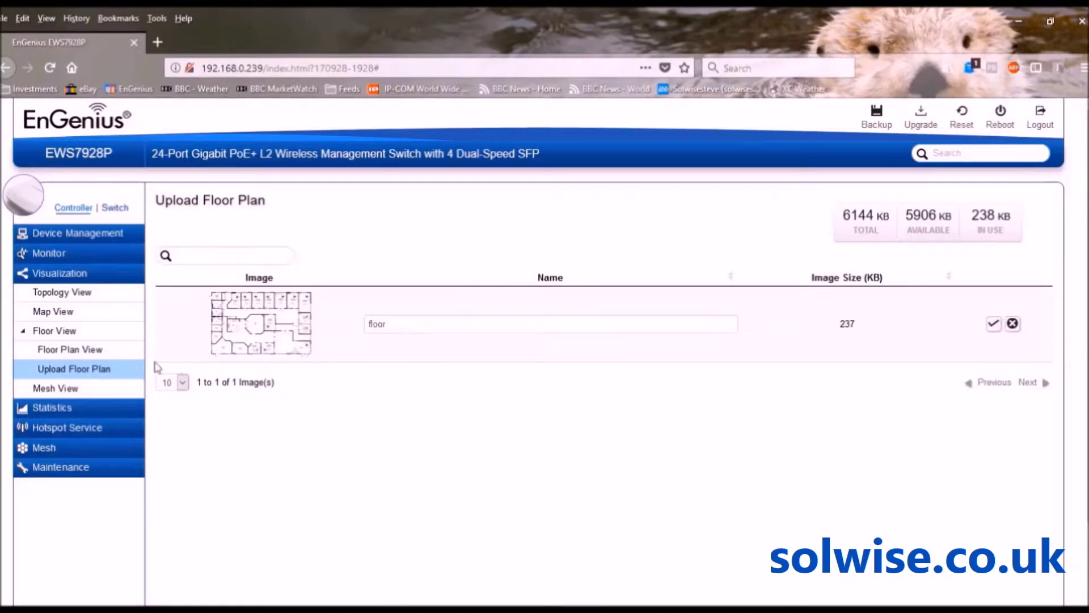
left_click(80, 354)
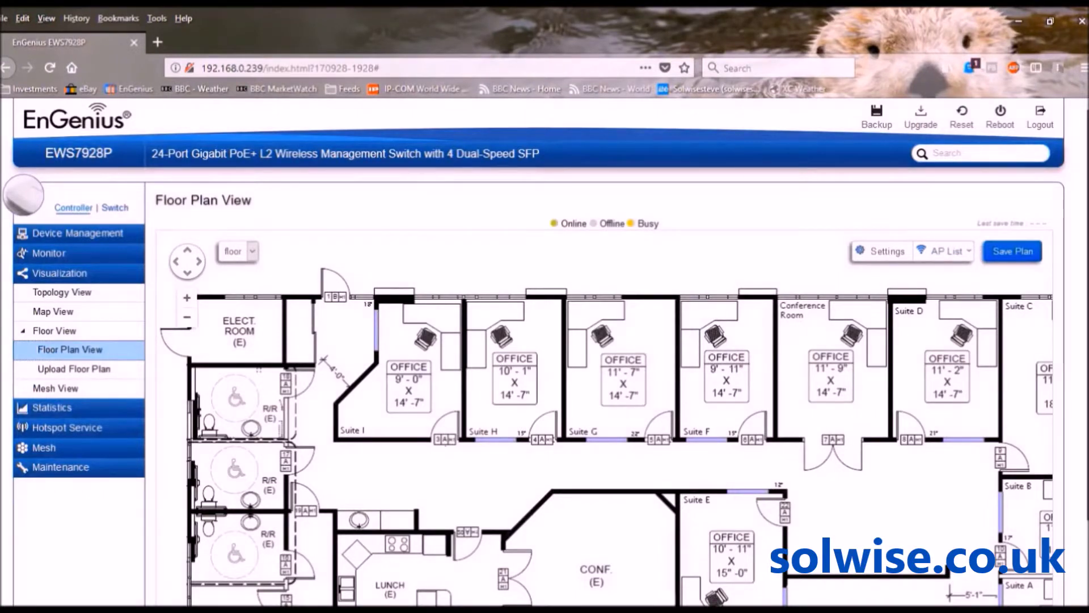
scroll(545, 352, "down", 3)
scroll(544, 352, "down", 3)
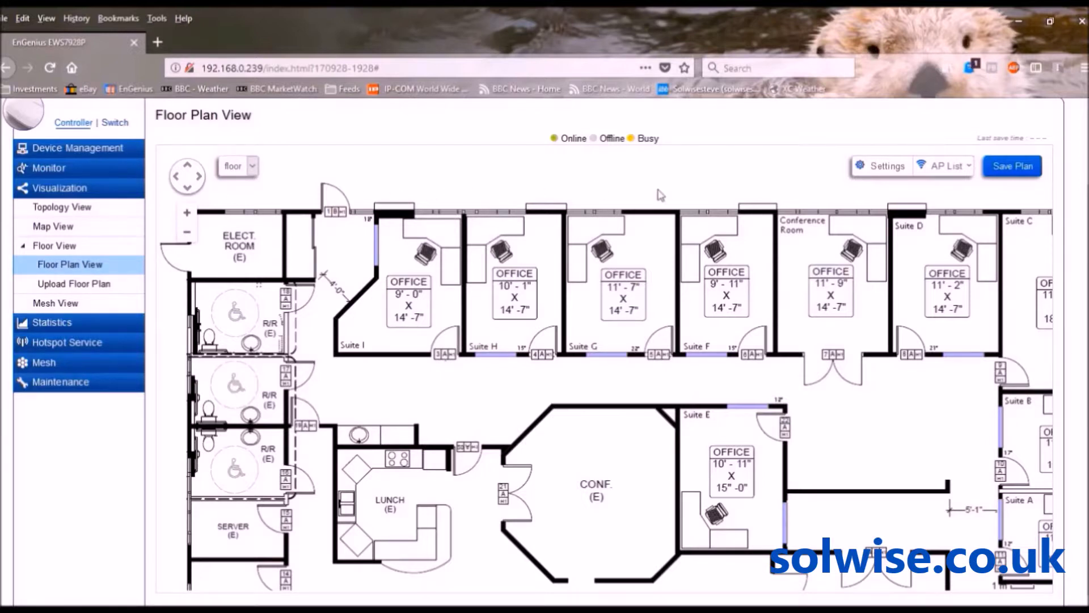
Place one EWS310AP above the lunch room and the other above Suite E
left_click(957, 171)
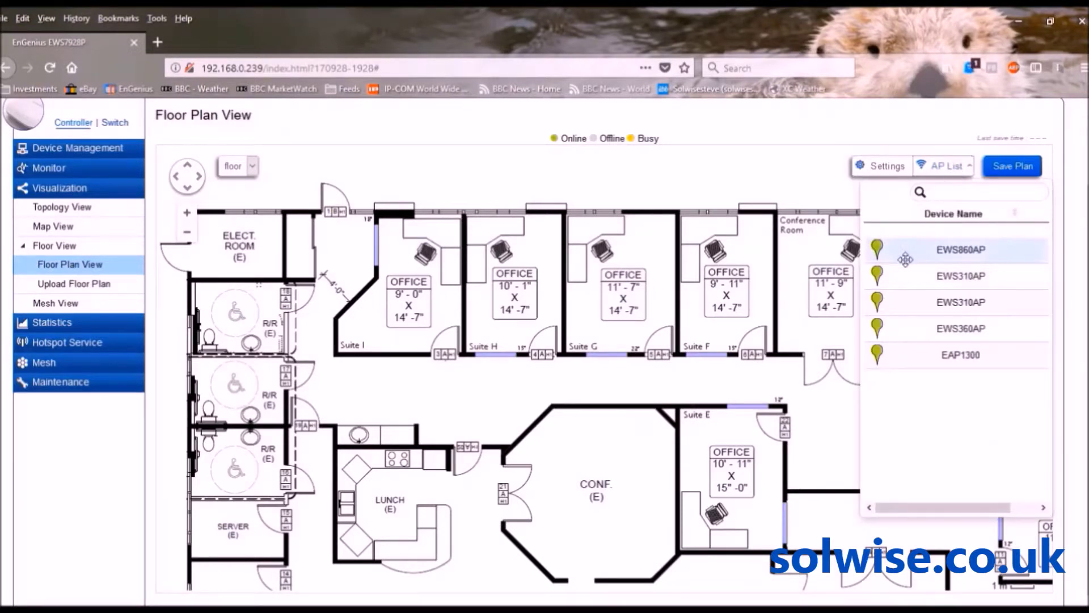
left_click_drag(899, 270, 397, 411)
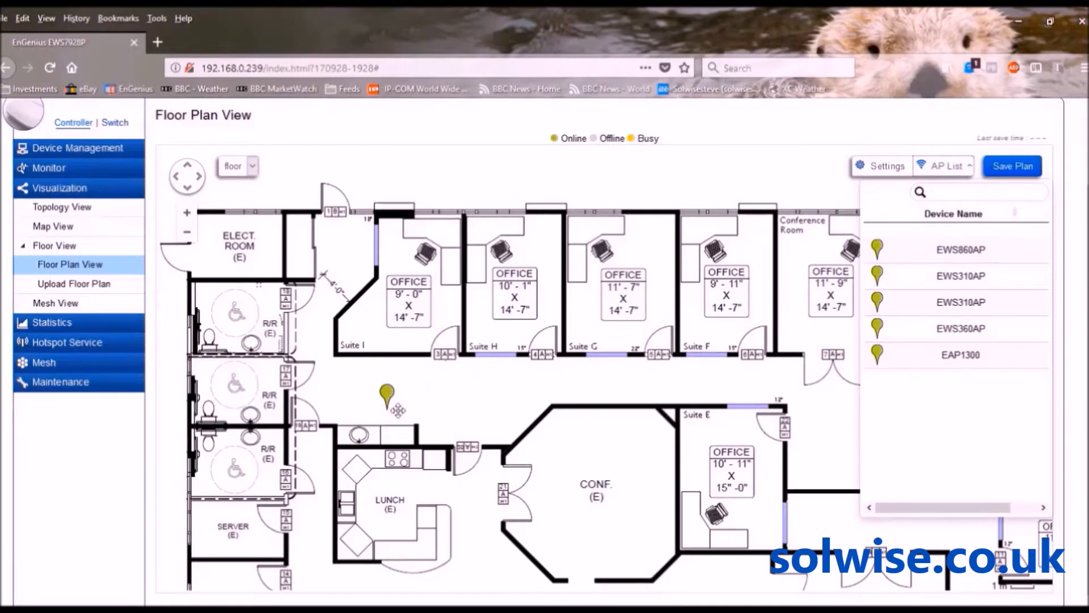
left_click_drag(884, 295, 710, 396)
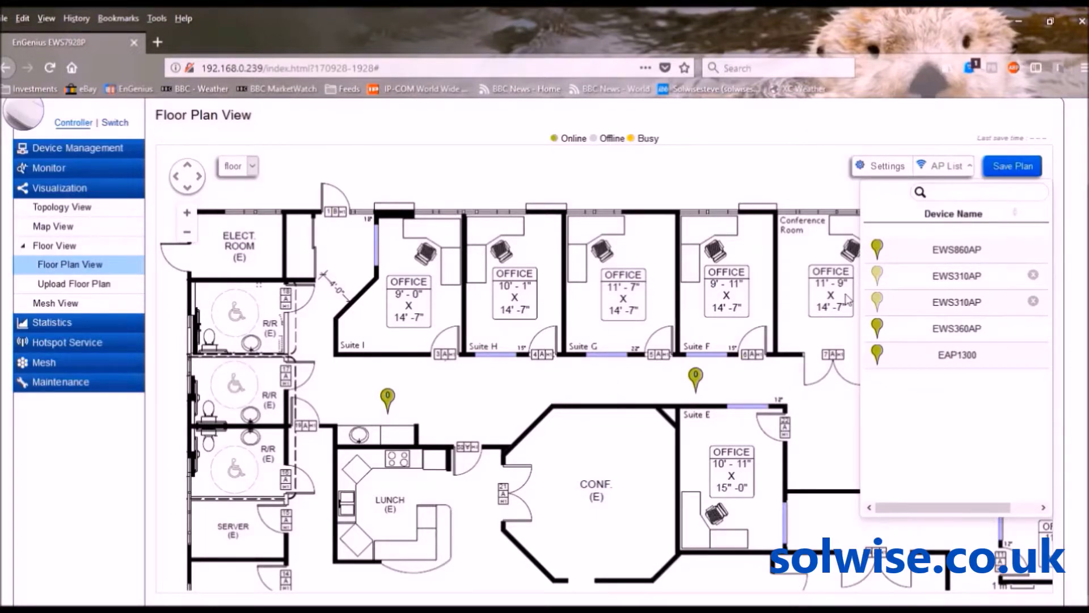
left_click(896, 169)
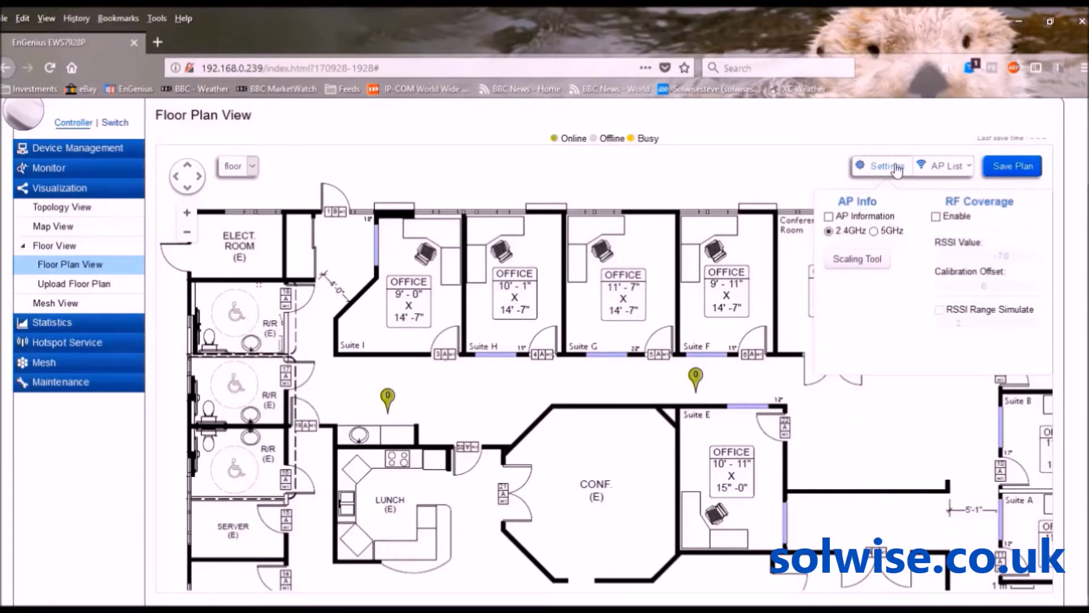
Show AP details and RF coverage with calibration offset -4 and RSSI value -66
left_click(829, 217)
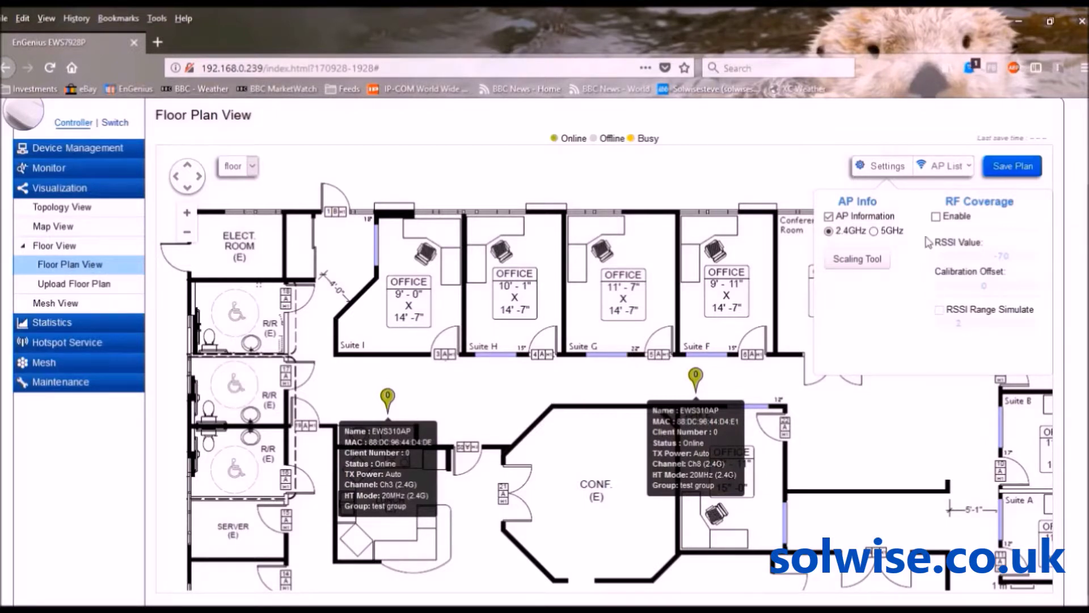
left_click(936, 217)
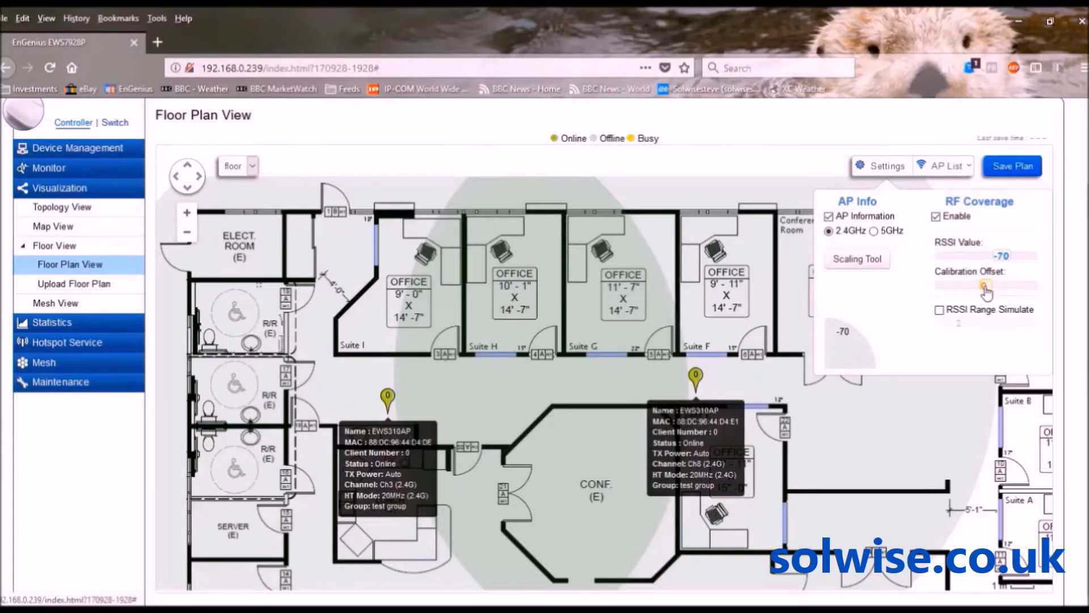
mouse_move(986, 291)
left_mouse_down()
mouse_move(973, 294)
mouse_move(982, 290)
left_mouse_up()
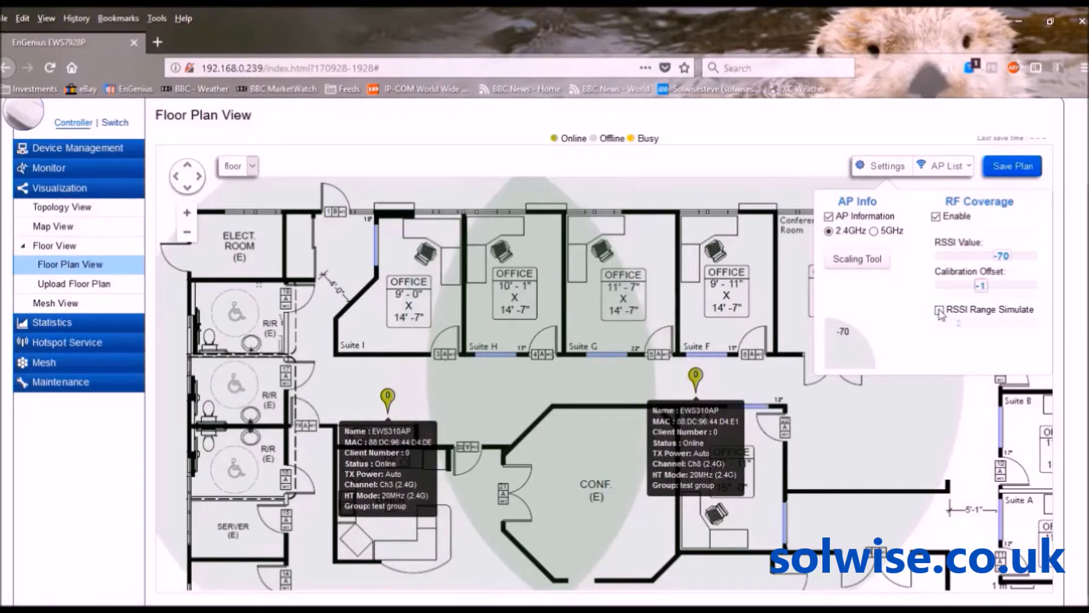
left_click_drag(981, 287, 968, 292)
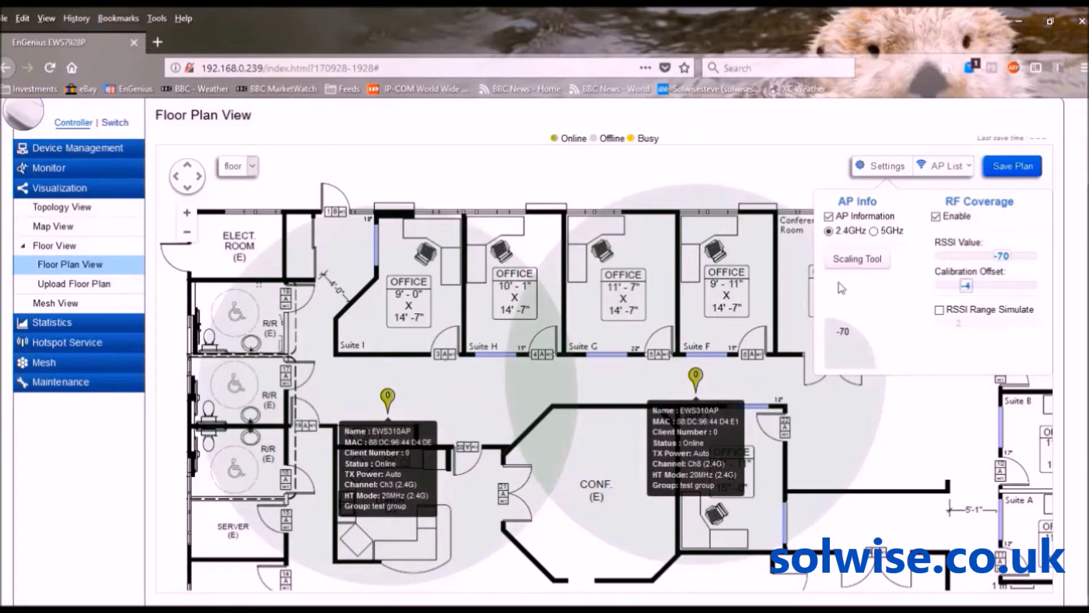
mouse_move(1002, 257)
left_mouse_down()
mouse_move(987, 263)
mouse_move(1013, 262)
mouse_move(1004, 259)
left_mouse_up()
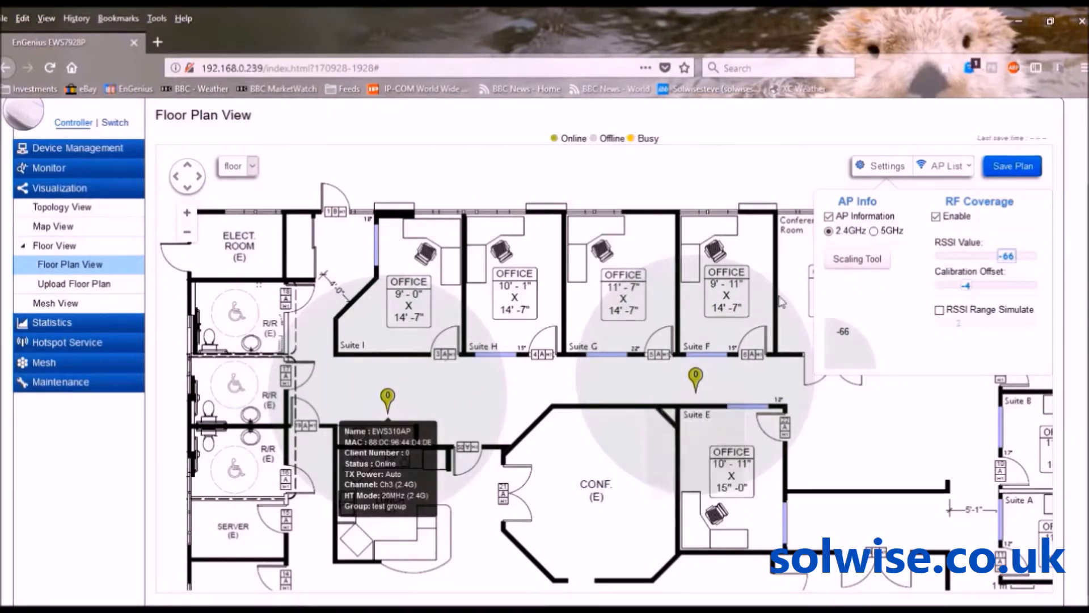
Draw a scale line along the corridor under Suites I and H and set it to 6 m
left_click(856, 261)
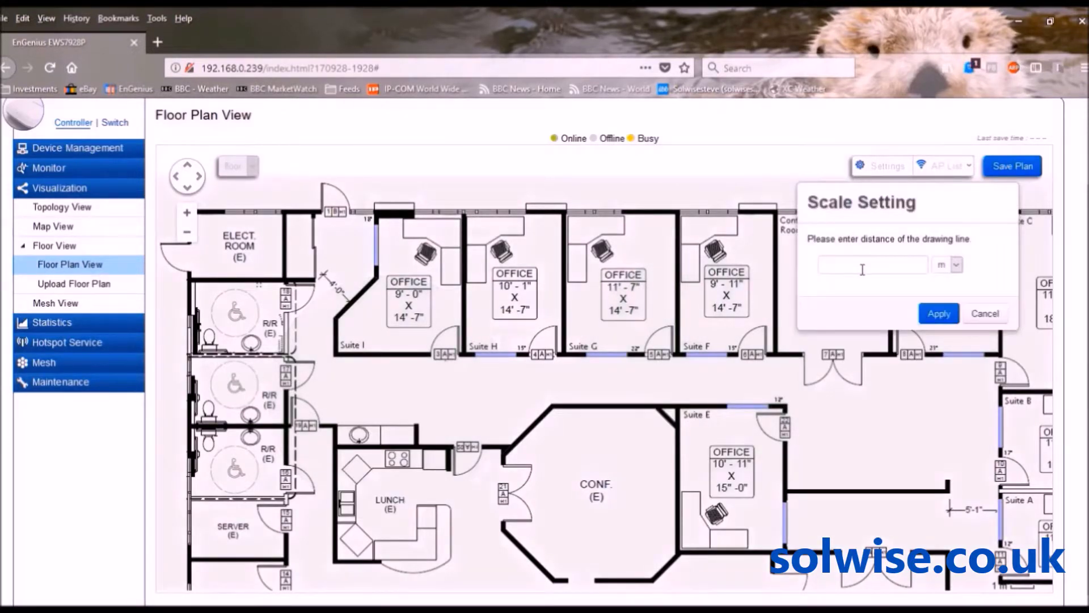
left_click_drag(335, 369, 563, 370)
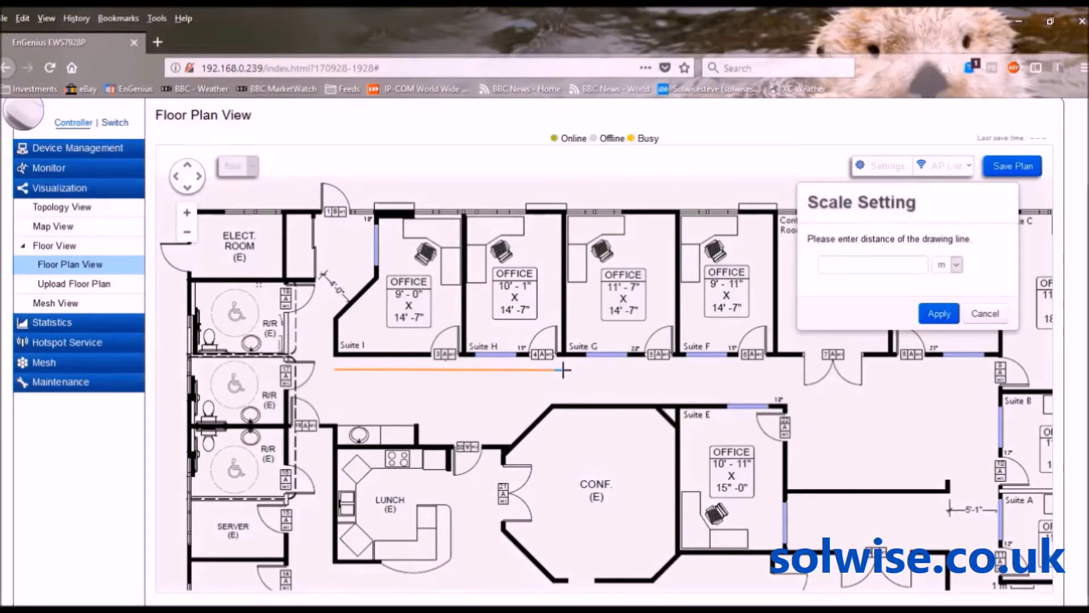
left_click(851, 265)
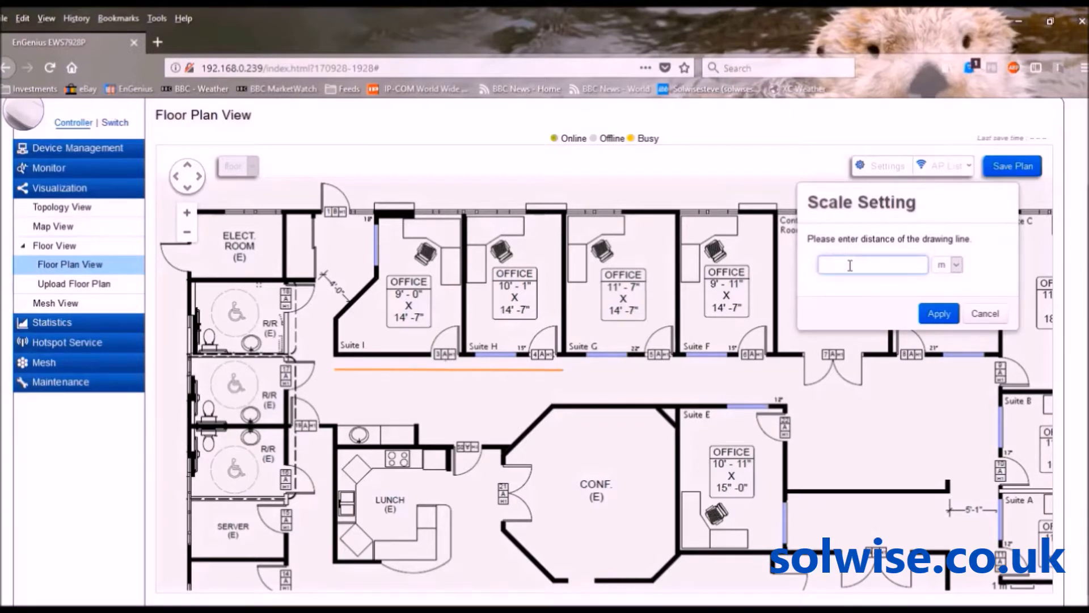
type("3")
key("BackSpace")
type("6")
left_click(945, 314)
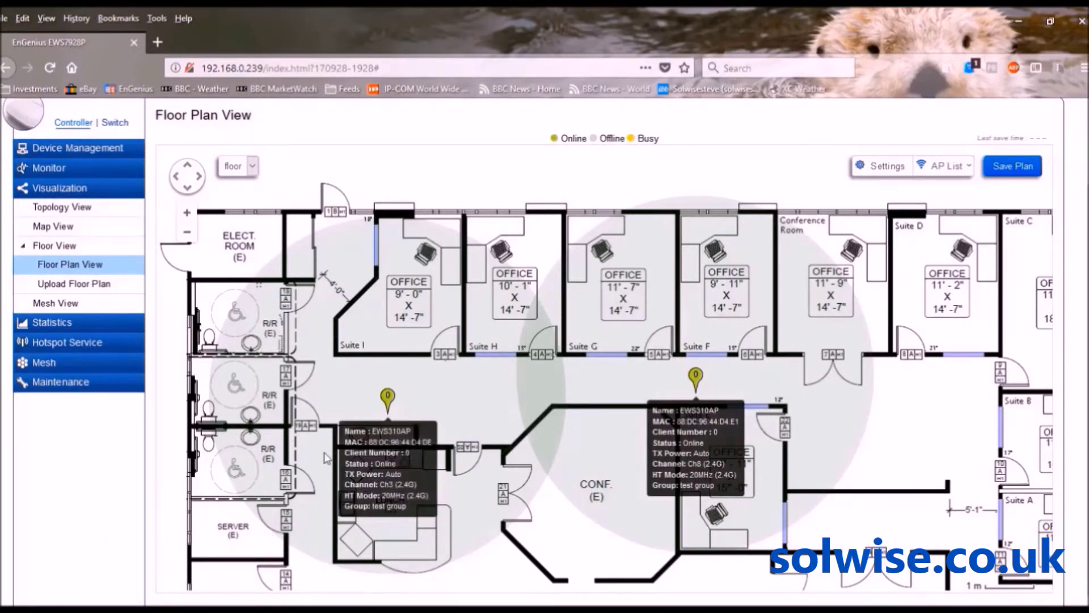
Save the floor plan and view the empty Active Clients list under Monitor
left_click(1026, 165)
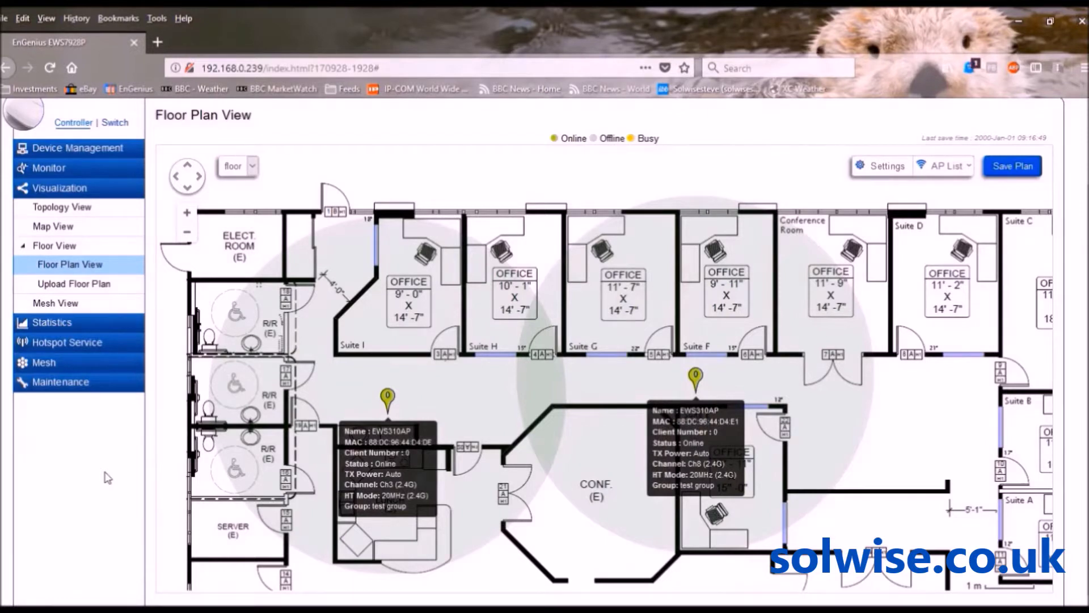
left_click(41, 173)
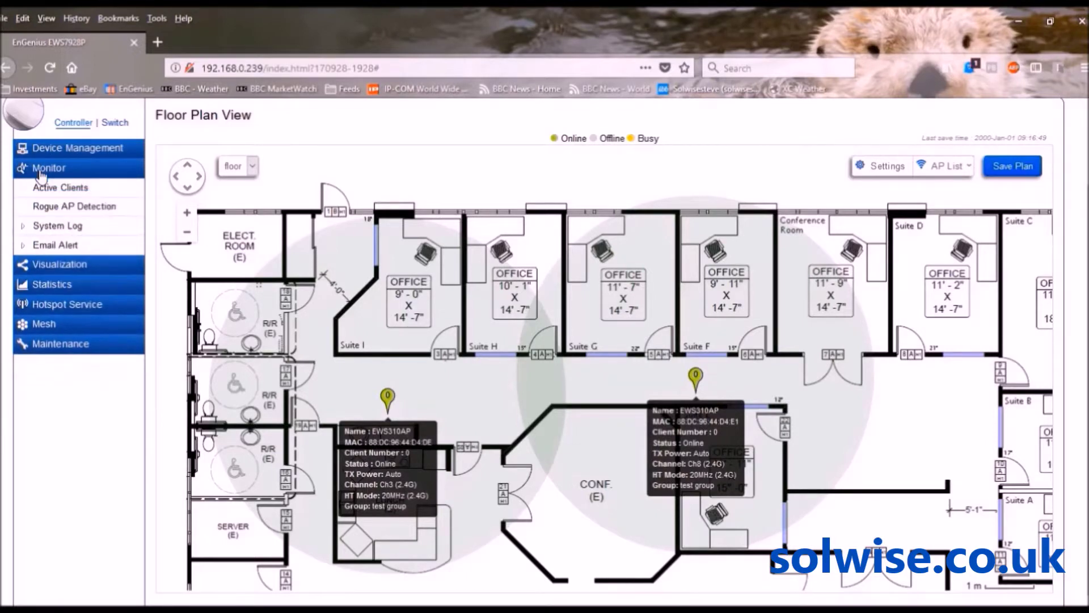
left_click(41, 188)
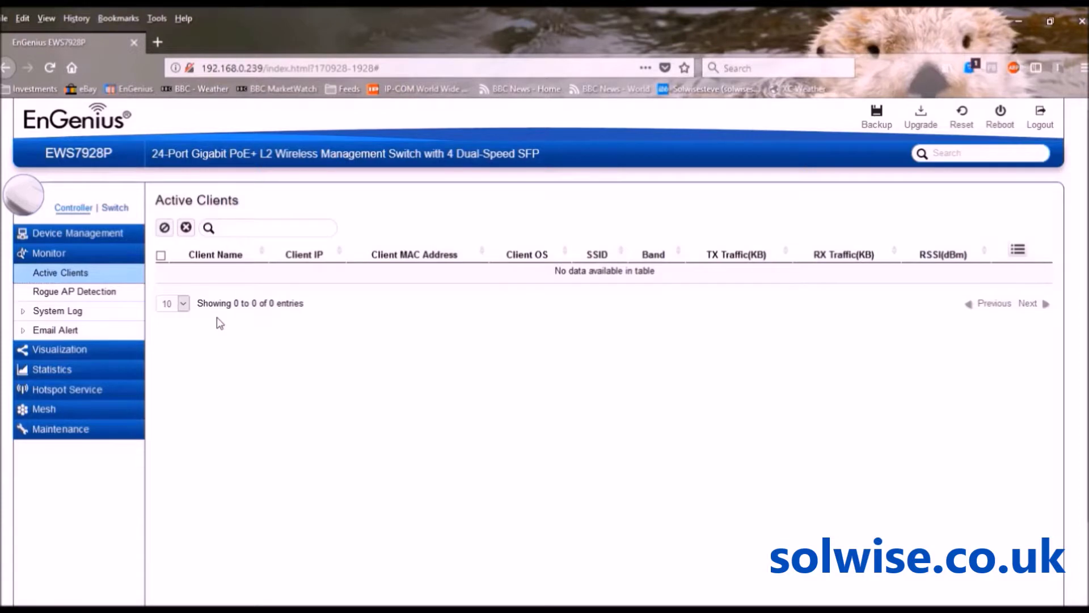
Check Wireless Clients and Access Points statistics, both reporting no traffic data
left_click(68, 373)
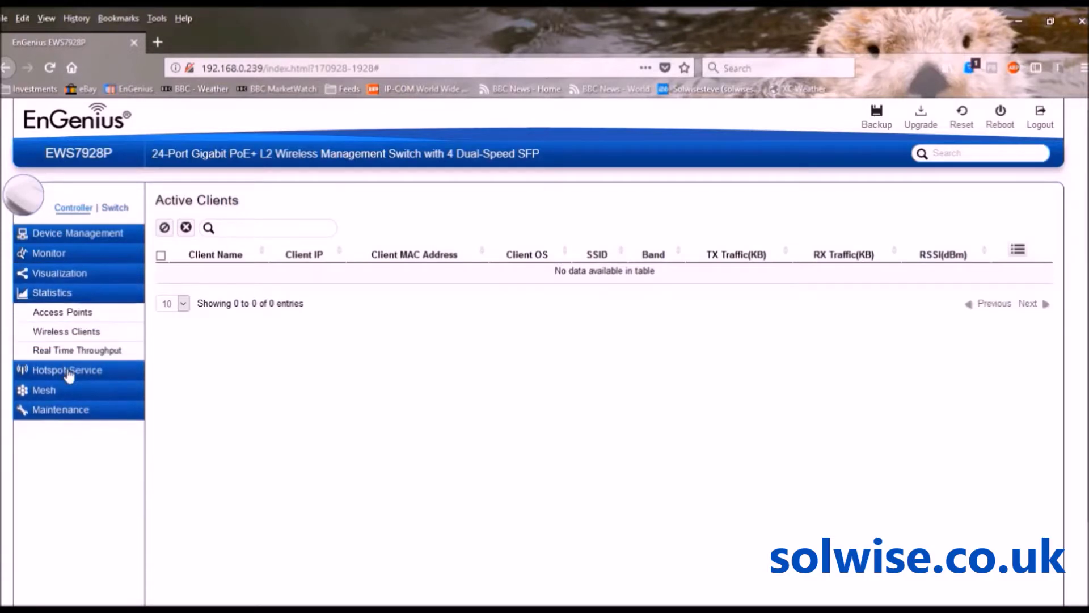
left_click(87, 336)
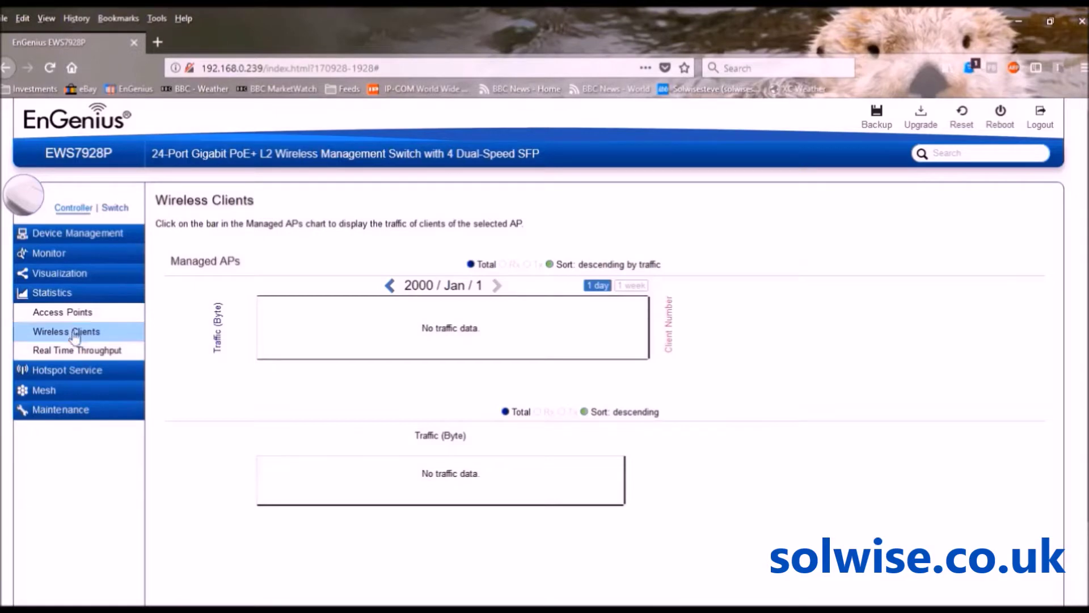
left_click(62, 315)
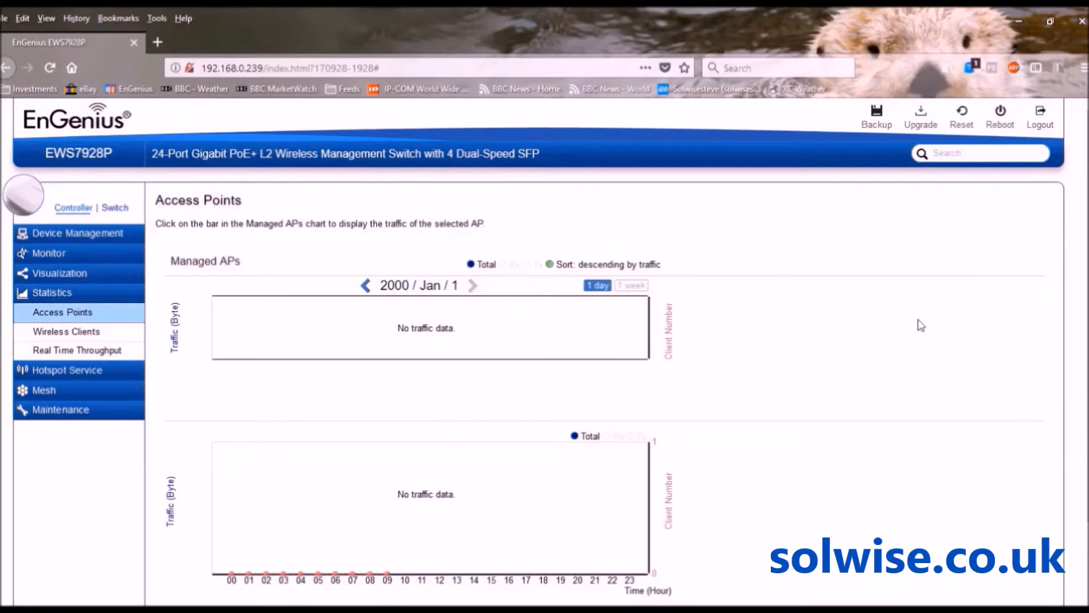
scroll(544, 346, "down", 2)
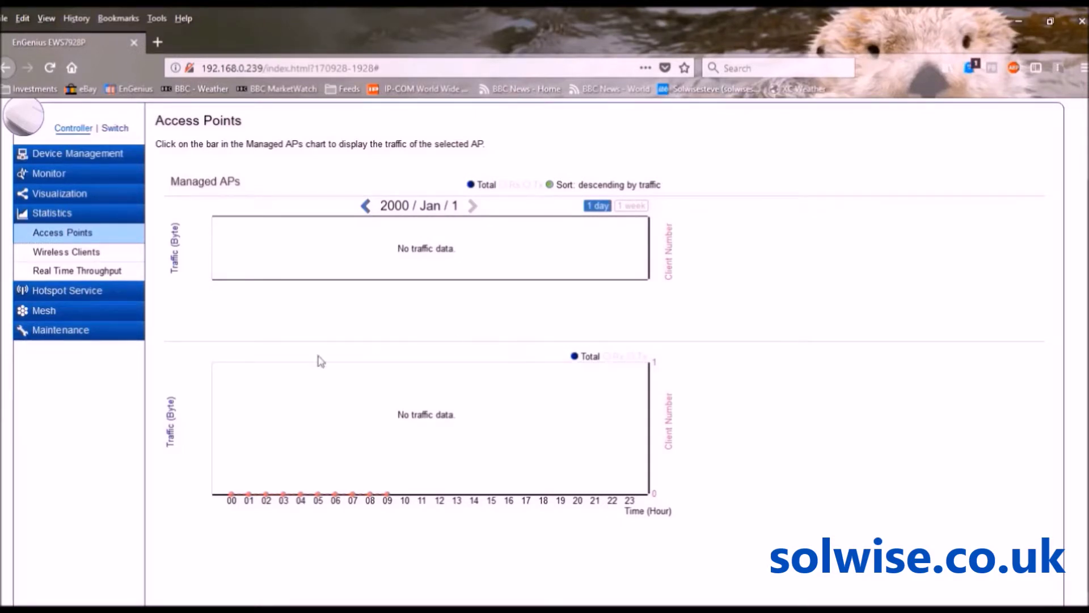
Monitor the EWS310AP access point on the Real Time Throughput page
left_click(82, 274)
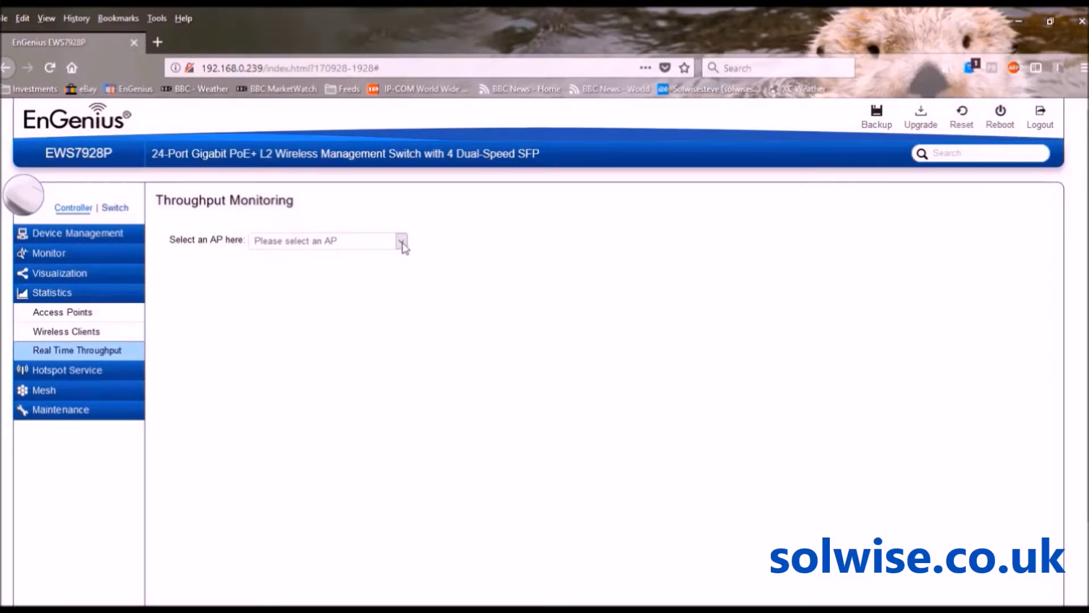
left_click(402, 242)
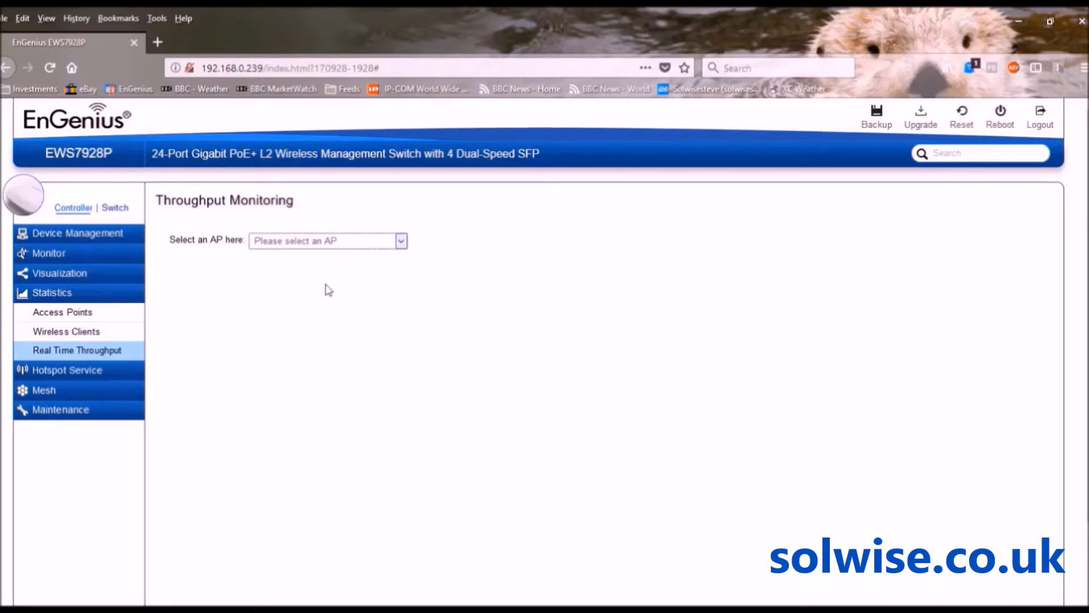
key("Down")
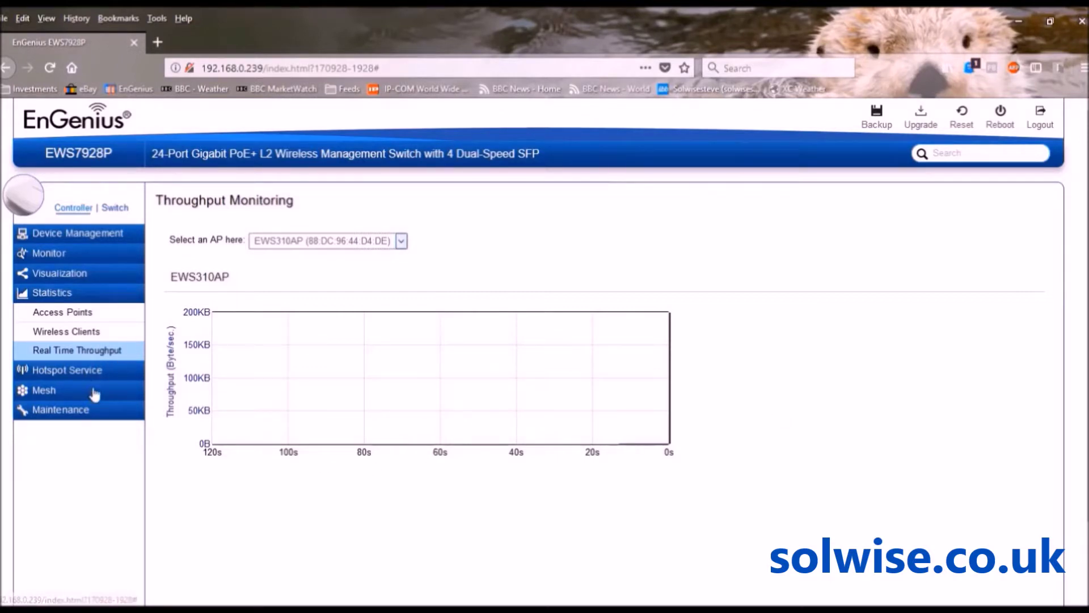
Review the System Log's Global Settings and RAM/Flash Local Logging levels, then the empty Remote Logging list
left_click(61, 260)
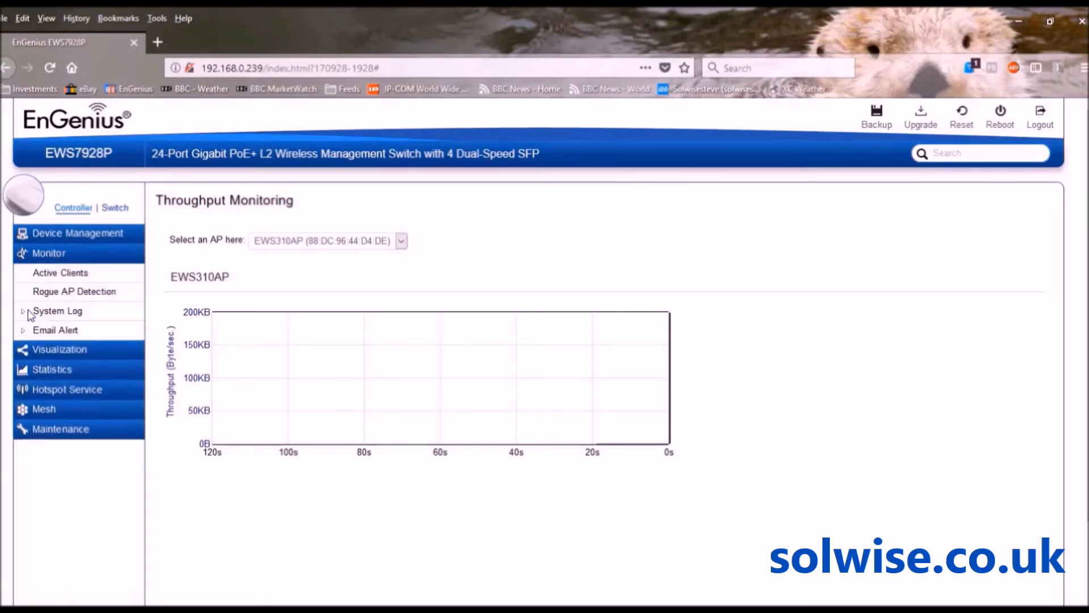
left_click(43, 312)
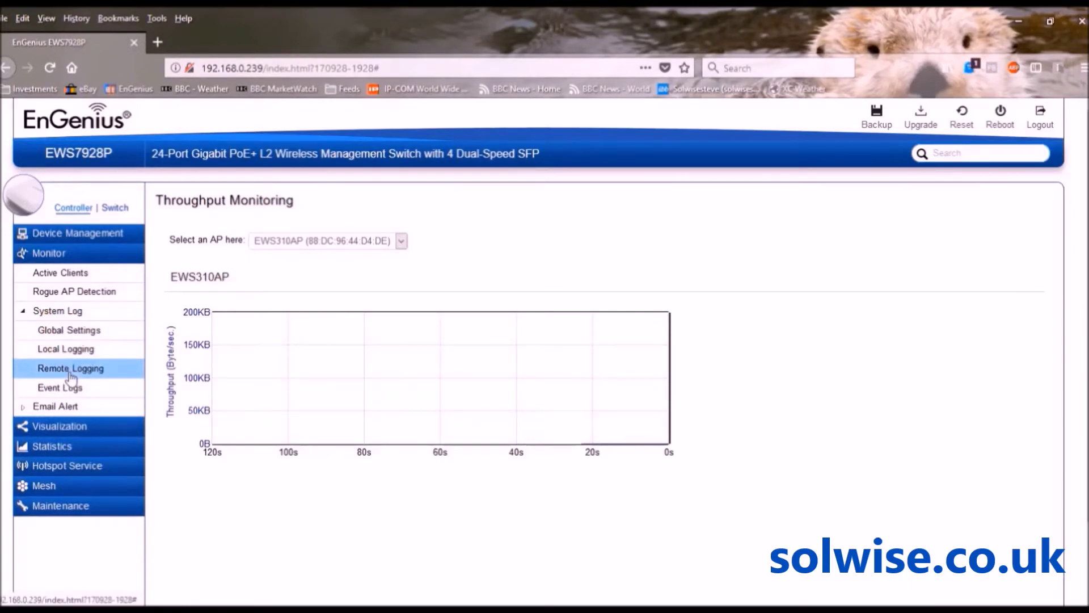
left_click(72, 334)
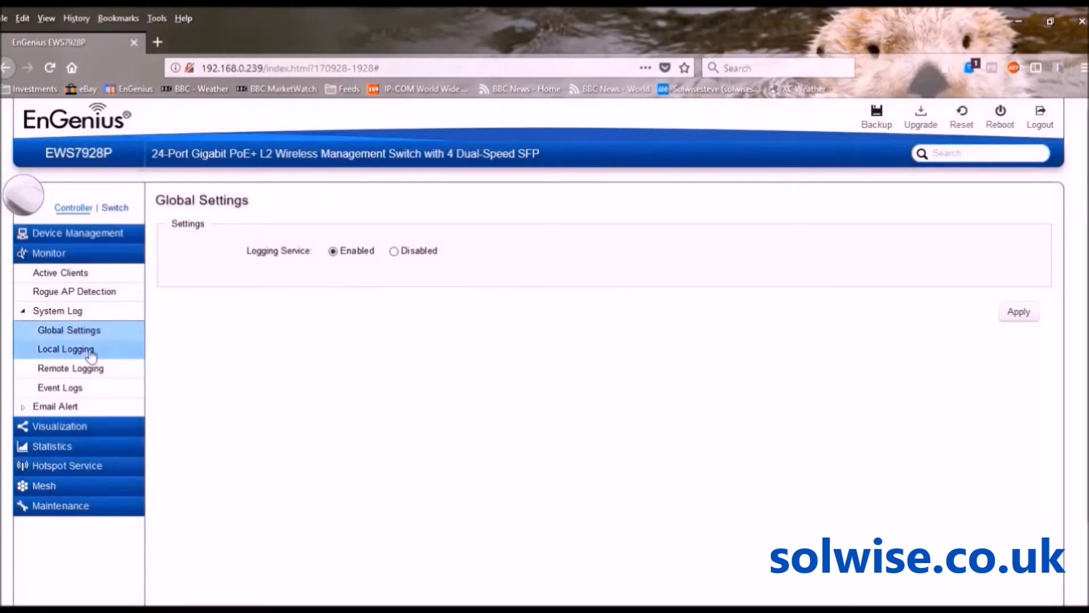
left_click(91, 353)
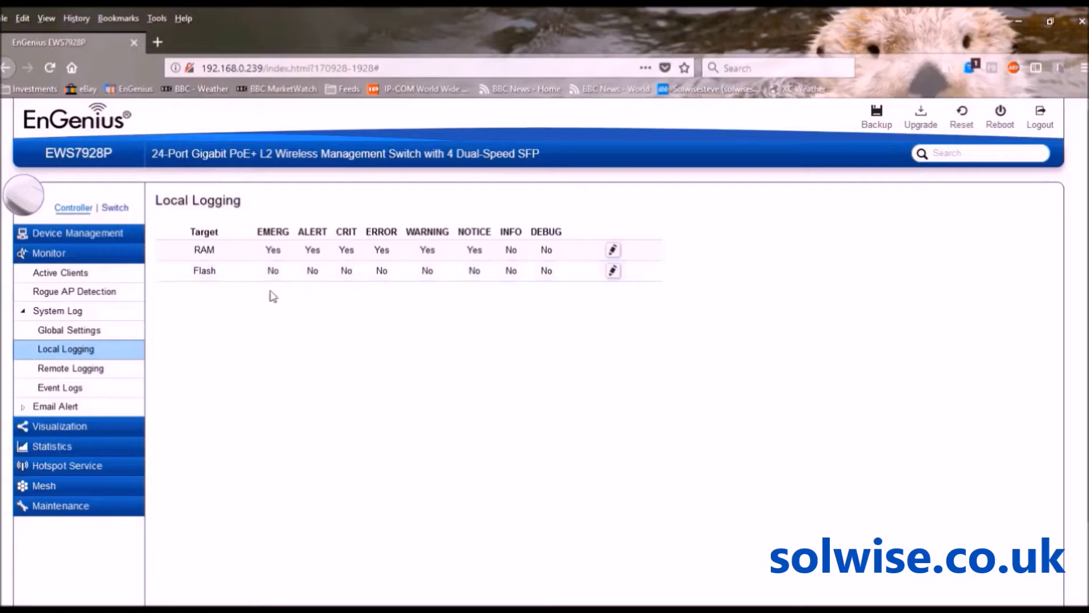
left_click(70, 369)
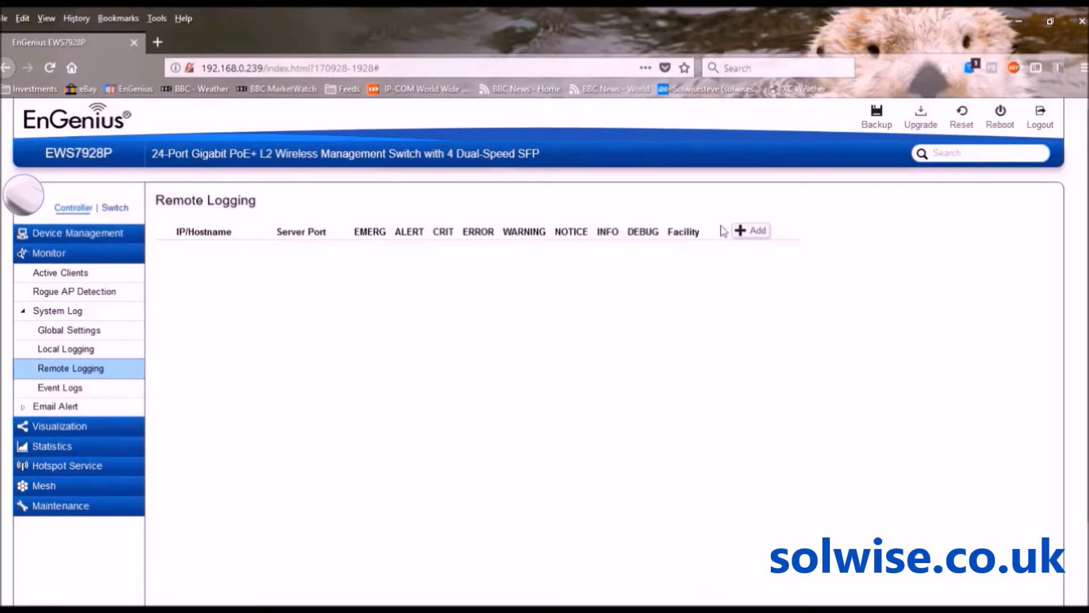
left_click(742, 235)
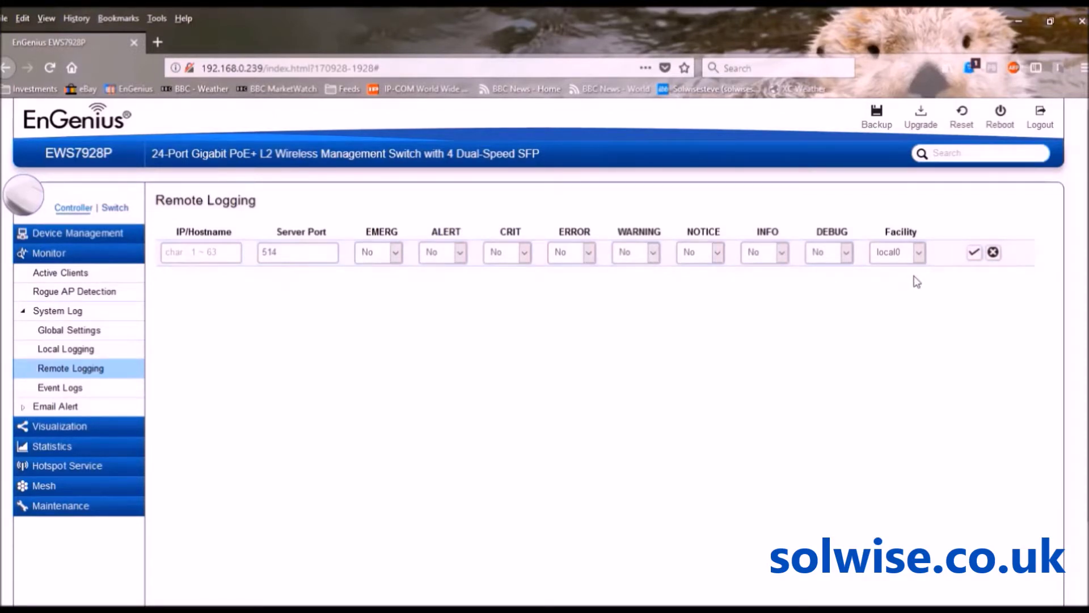
left_click(994, 253)
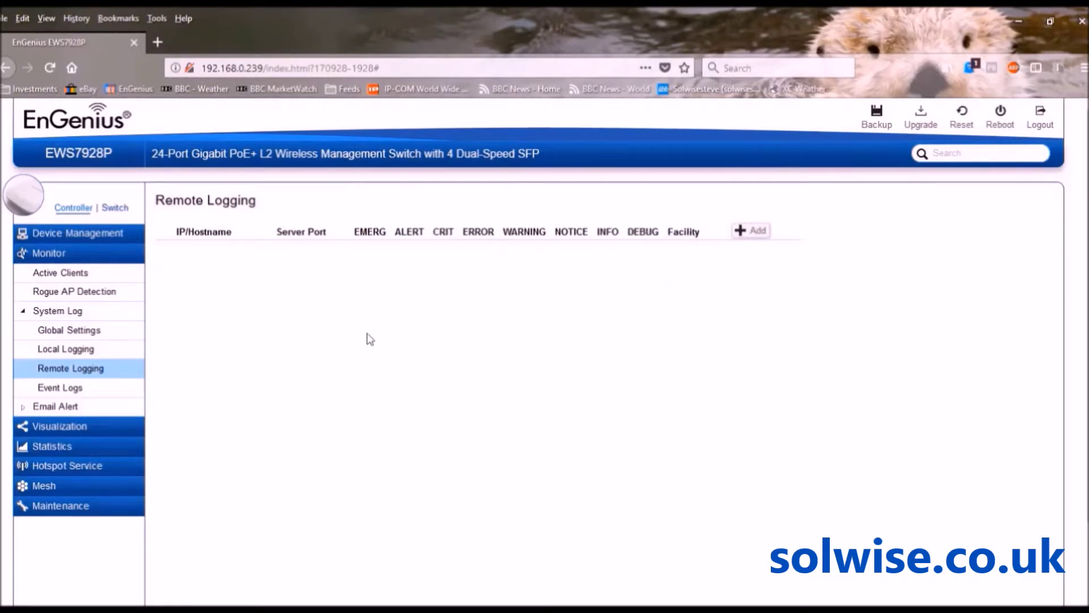
Browse the 93 Event Logs in RAM, including admin logins and STP port changes
left_click(69, 387)
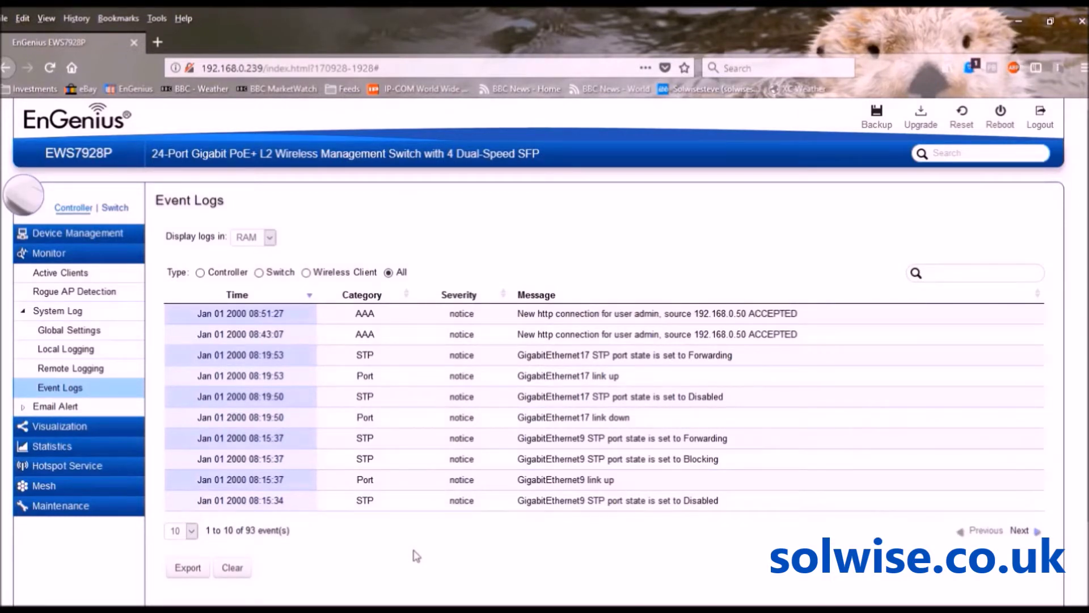
left_click(38, 409)
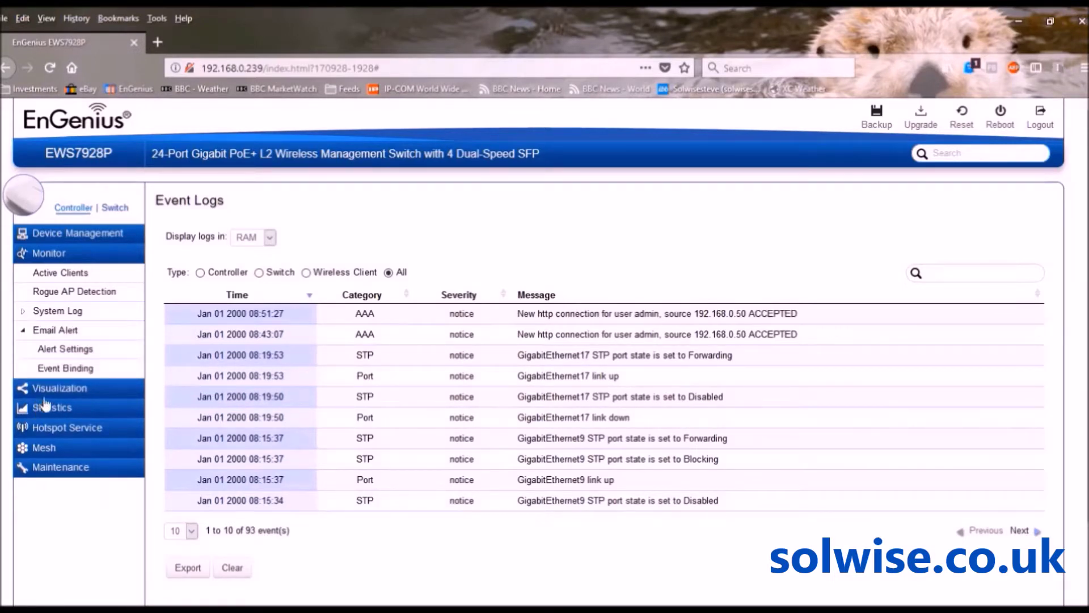
Open Email Alert's Alert Settings, enable mail alerts to show the SMTP fields, then set it back to Disabled
left_click(61, 352)
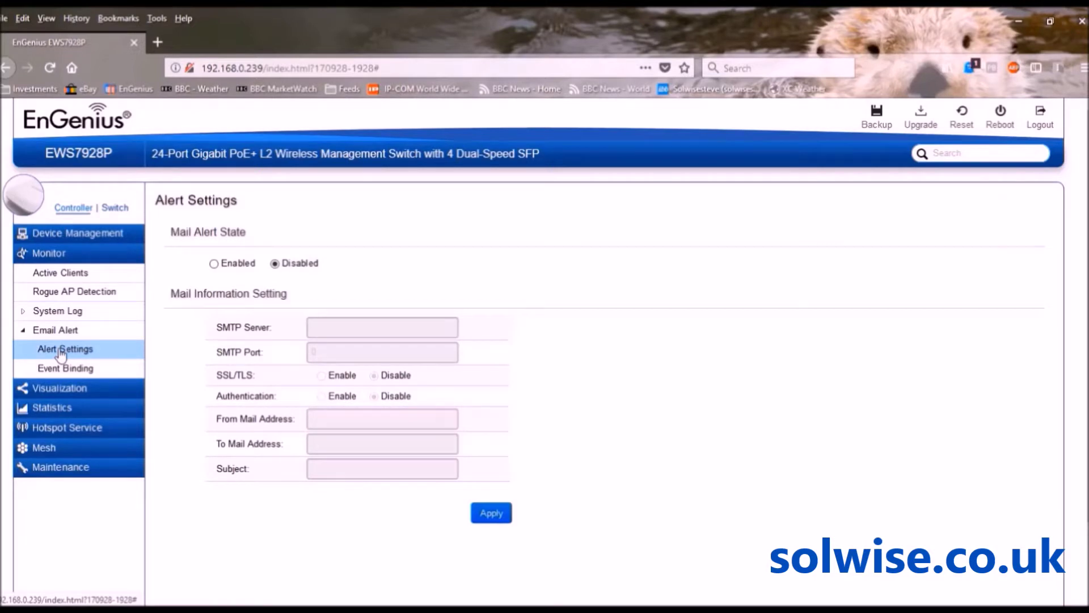
left_click(215, 264)
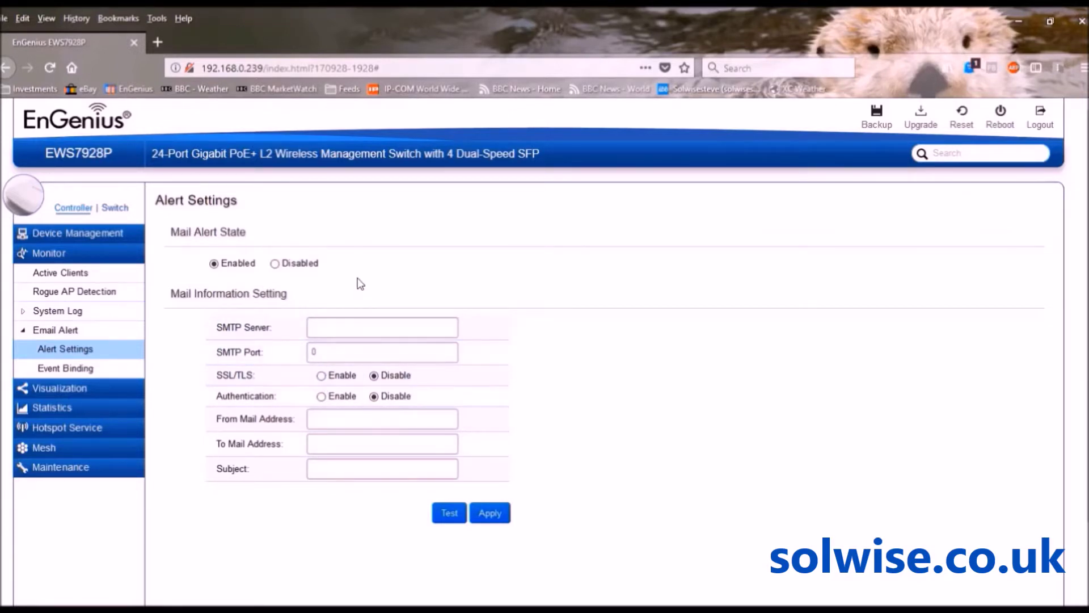
left_click(276, 263)
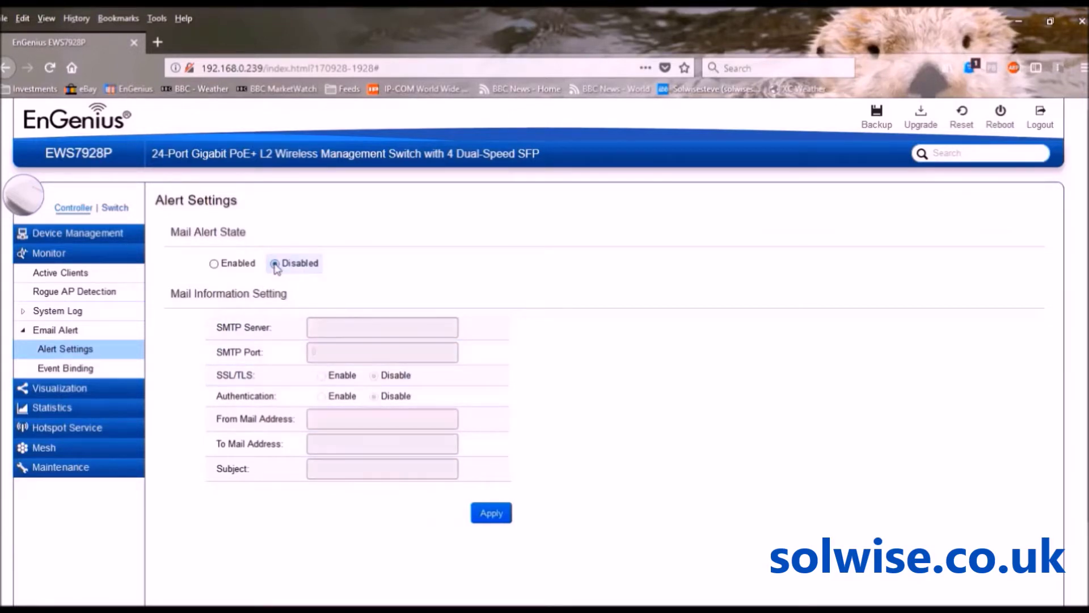
left_click(74, 370)
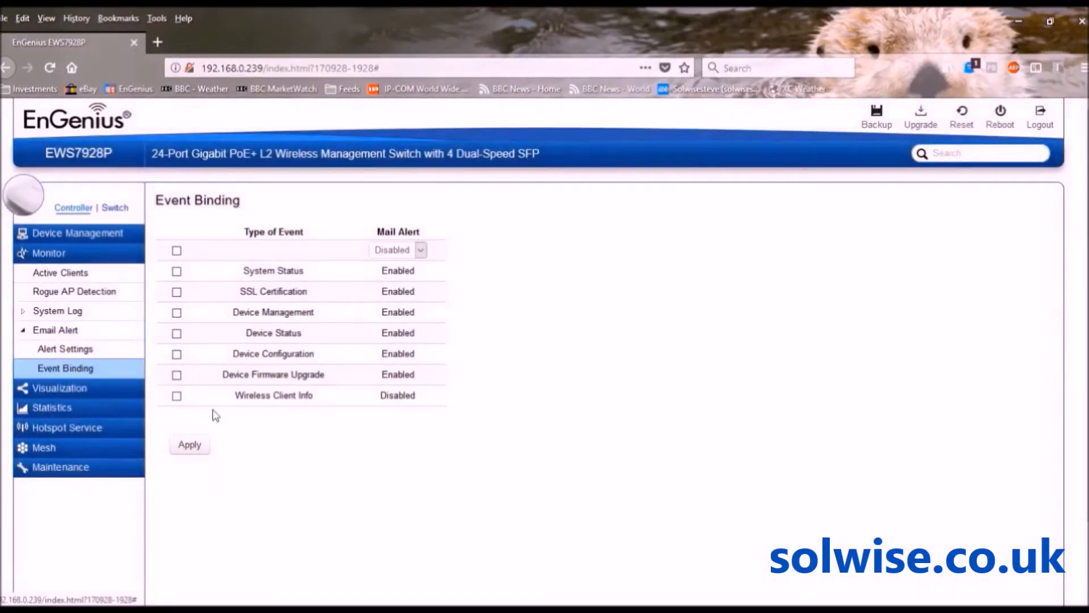
left_click(420, 249)
left_click(500, 267)
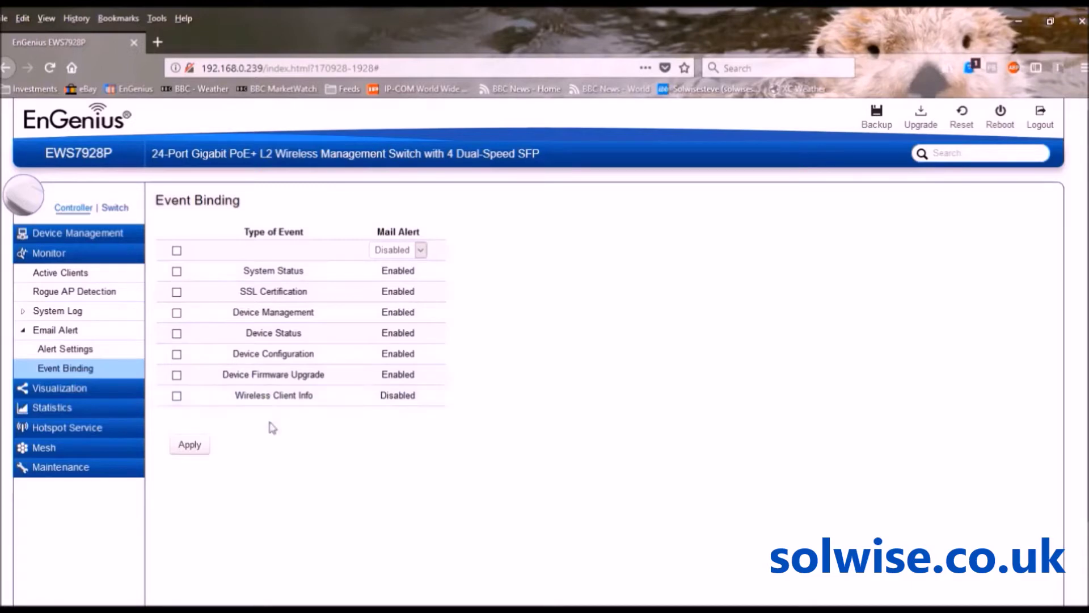
left_click(56, 349)
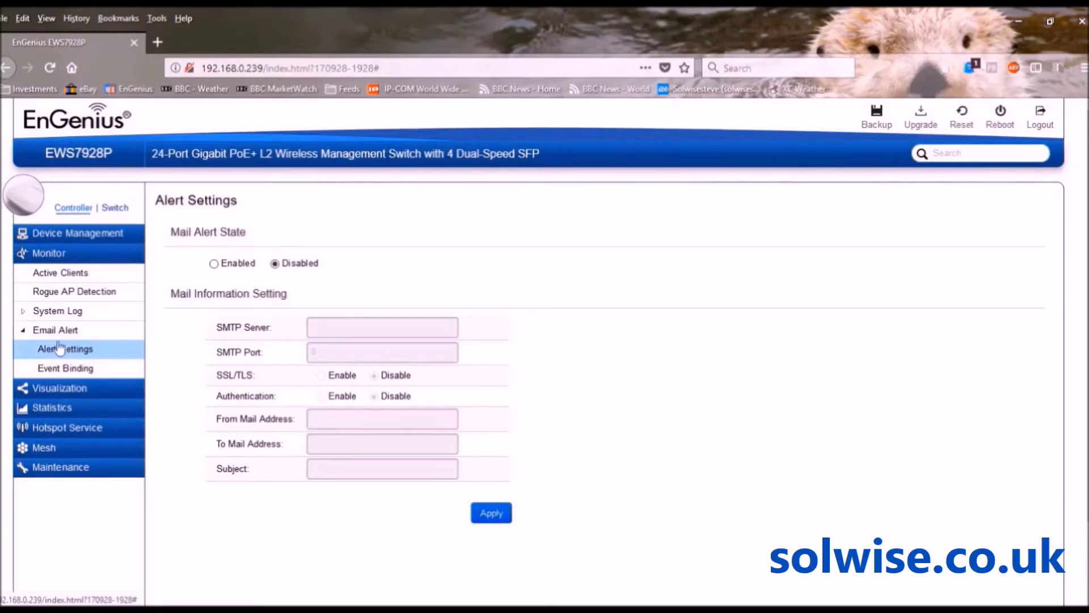
left_click(48, 237)
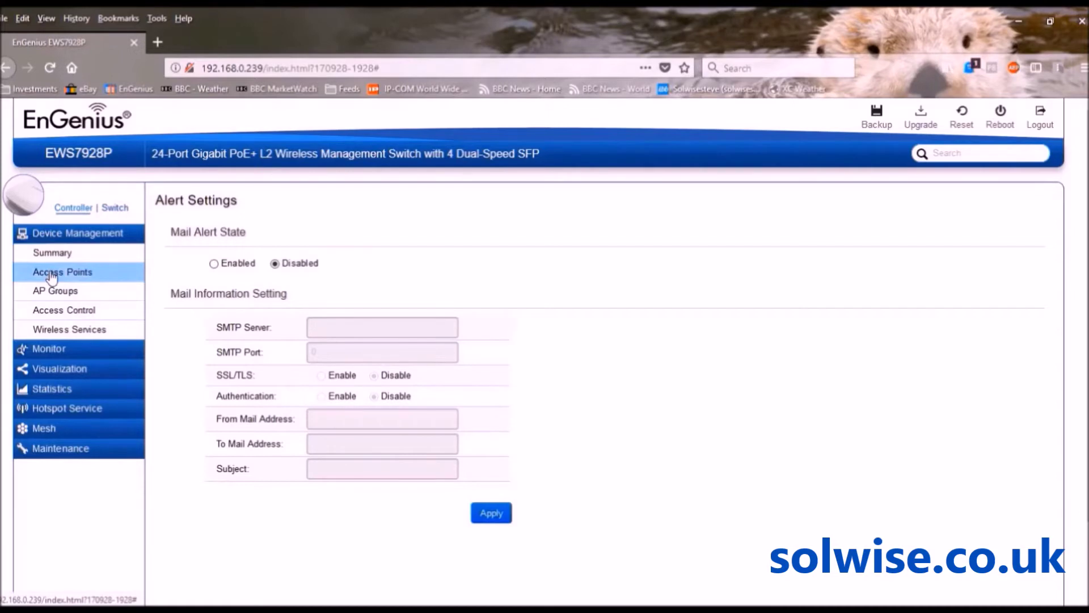
Check the 5 online managed APs, then view AP Groups where test group holds 3 APs
left_click(51, 274)
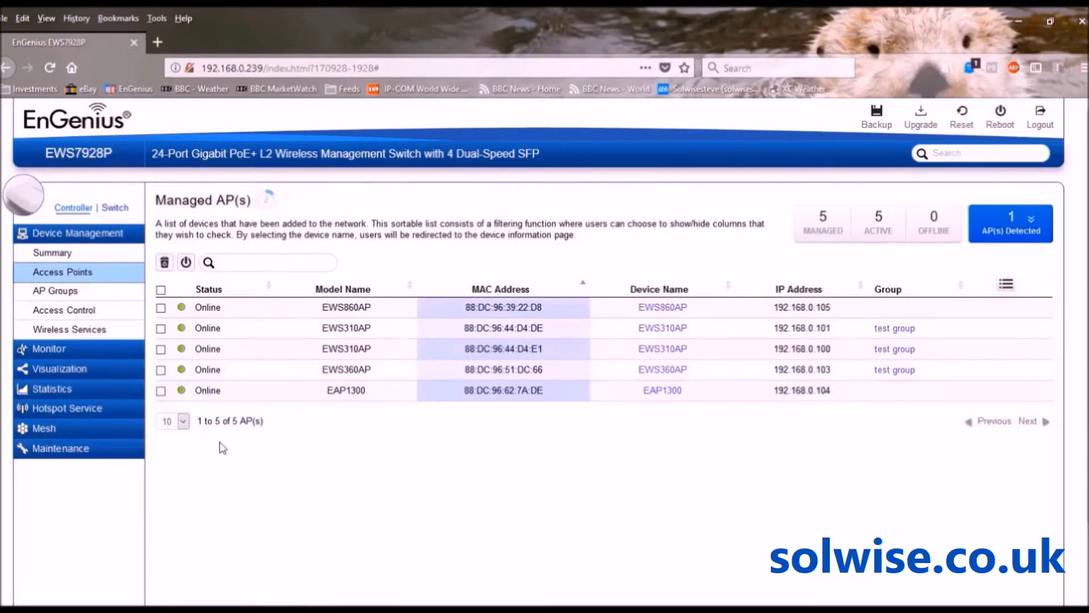
left_click(66, 293)
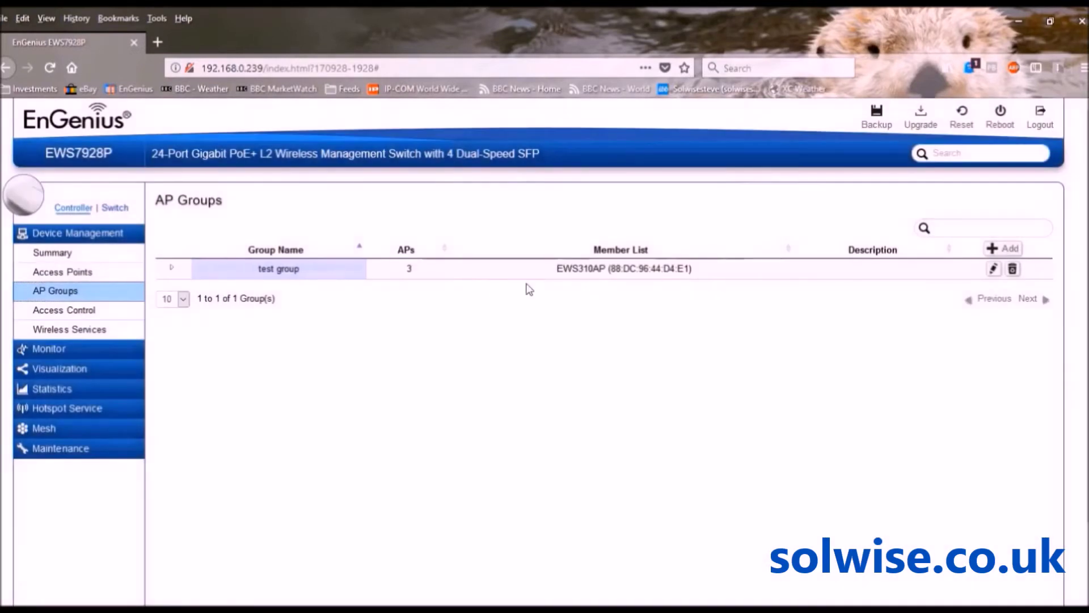
Edit test group and expand Advanced Settings down to the disabled guest networks and captive portal
left_click(994, 268)
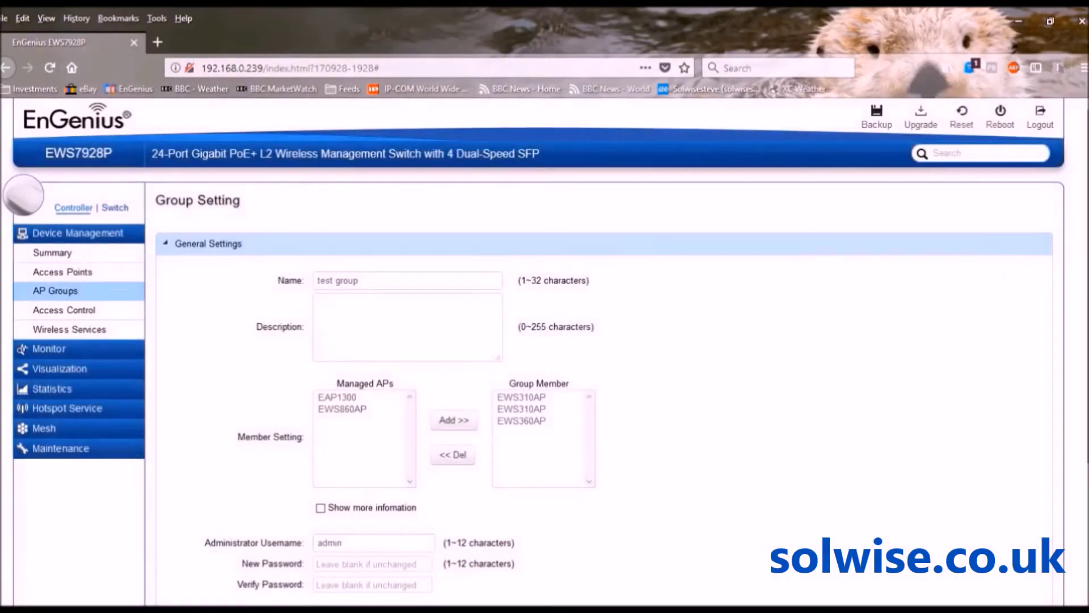
scroll(1027, 264, "down", 3)
scroll(604, 346, "down", 1)
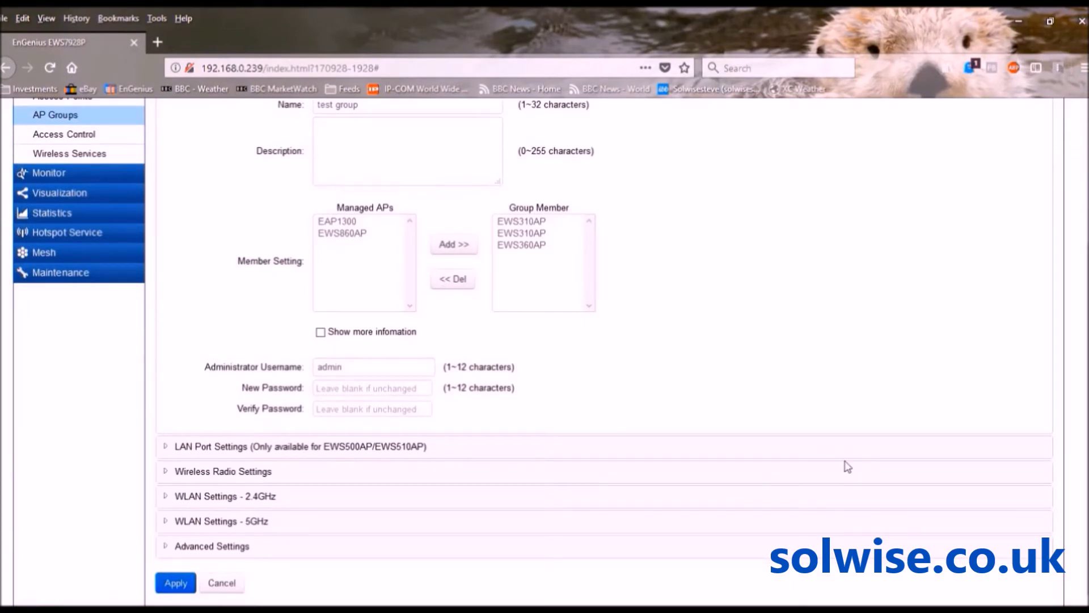
left_click(227, 546)
scroll(227, 550, "down", 8)
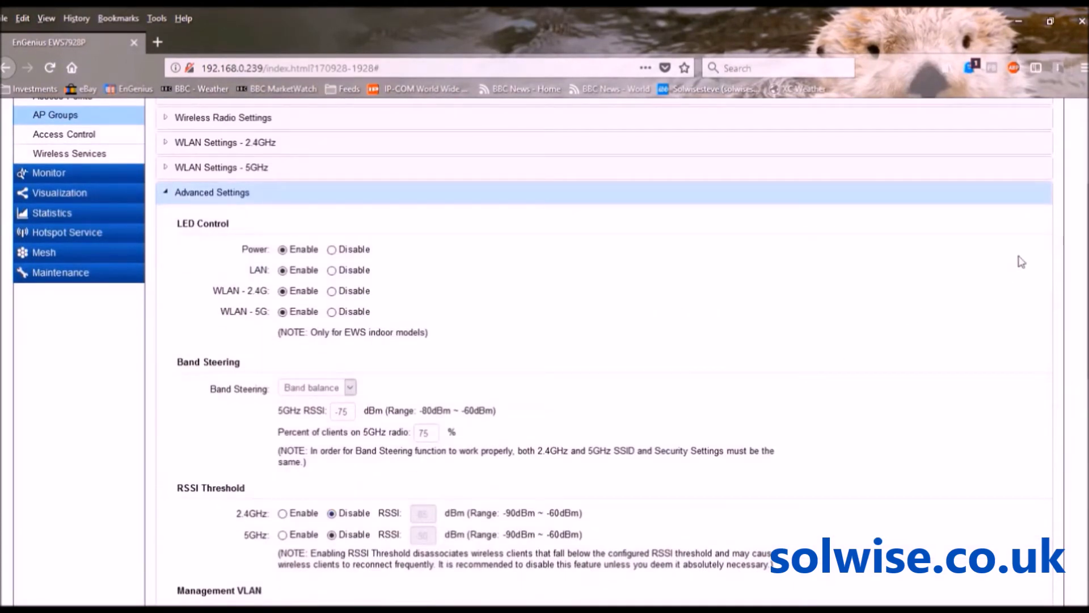
scroll(1086, 227, "down", 3)
scroll(1087, 227, "down", 7)
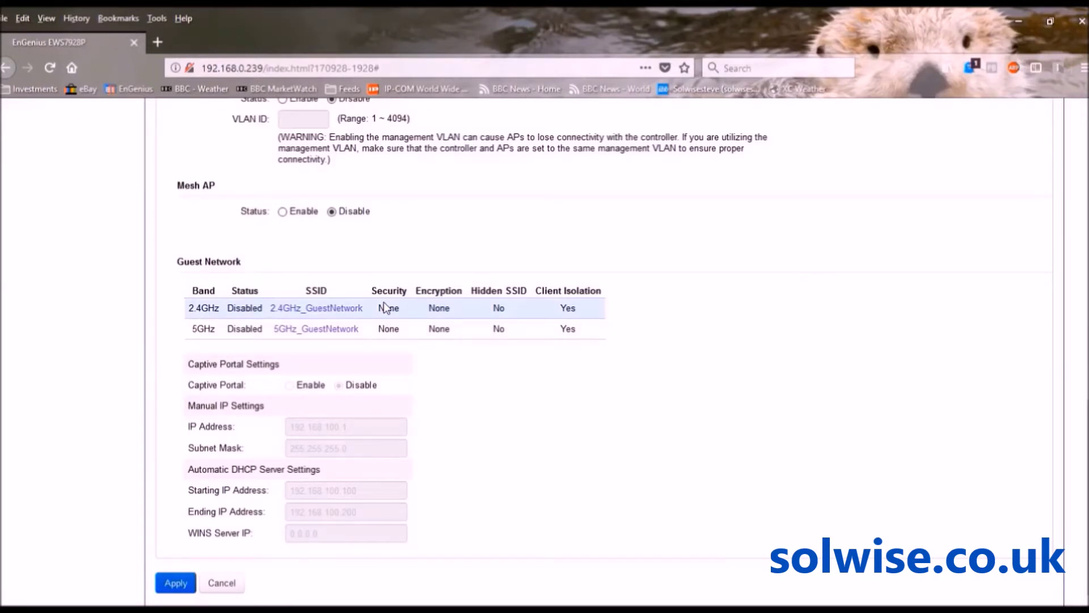
Enable 2.4GHz_GuestNetwork with WPA-PSK / WPA2-PSK, Both encryption and a passphrase, and save
left_click(330, 310)
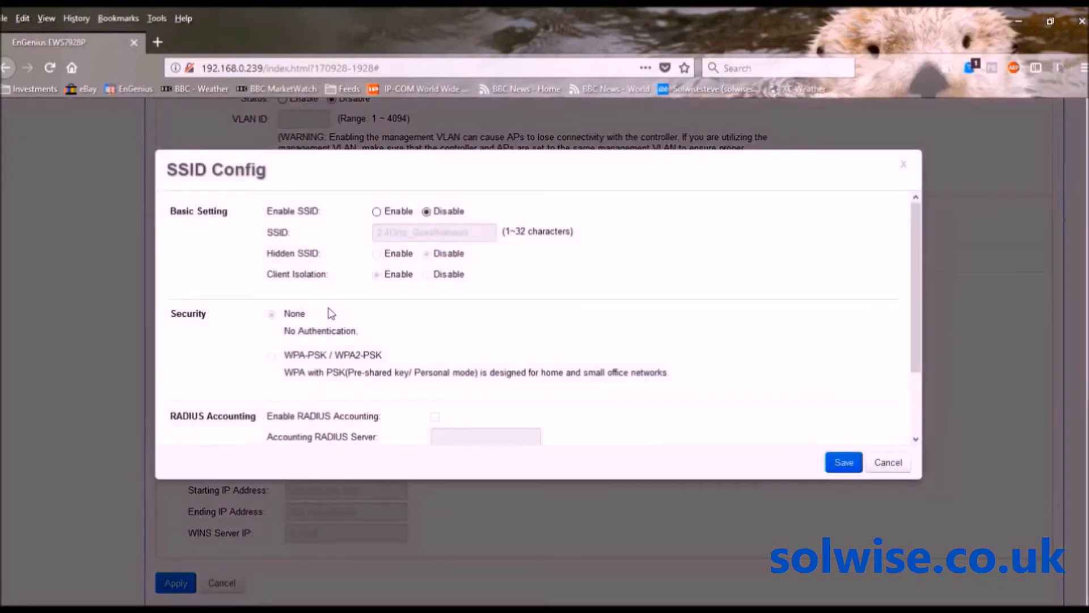
left_click(376, 212)
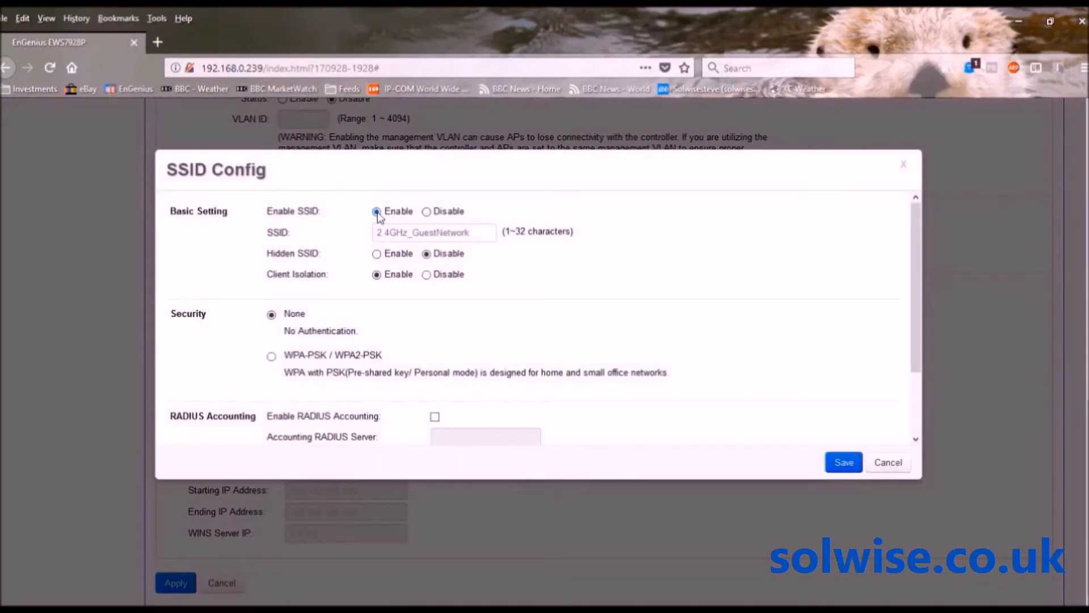
left_click(272, 356)
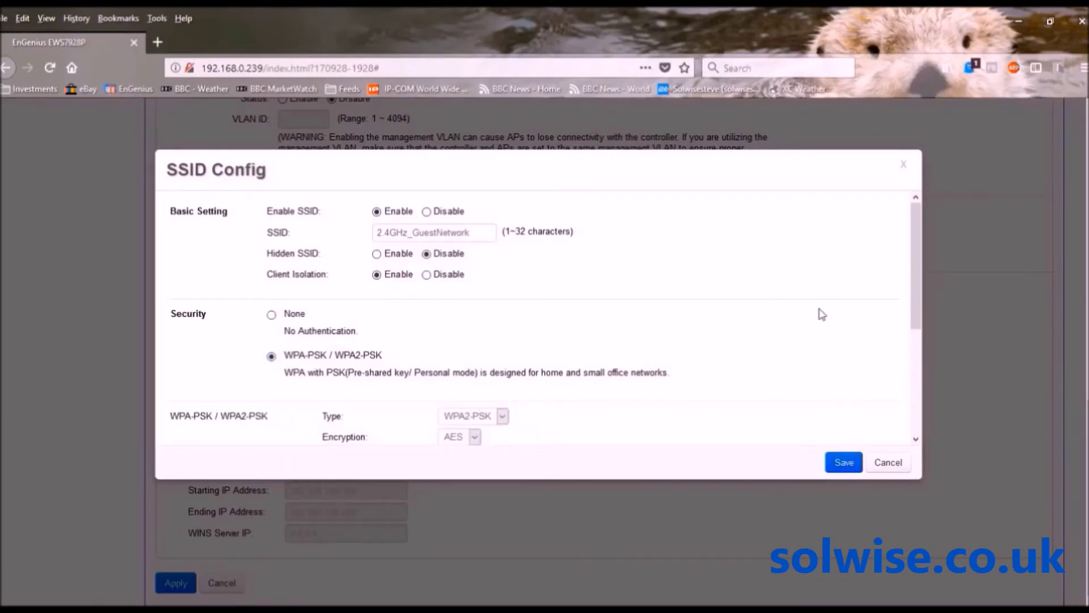
left_click_drag(913, 296, 881, 361)
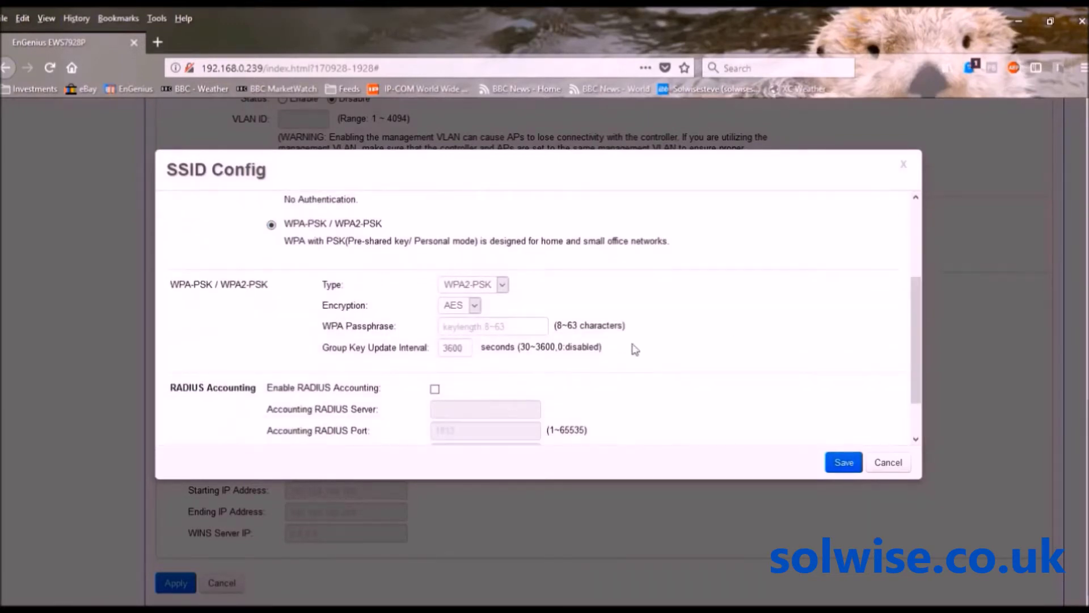
left_click(476, 306)
left_click(466, 341)
left_click(465, 328)
type("t")
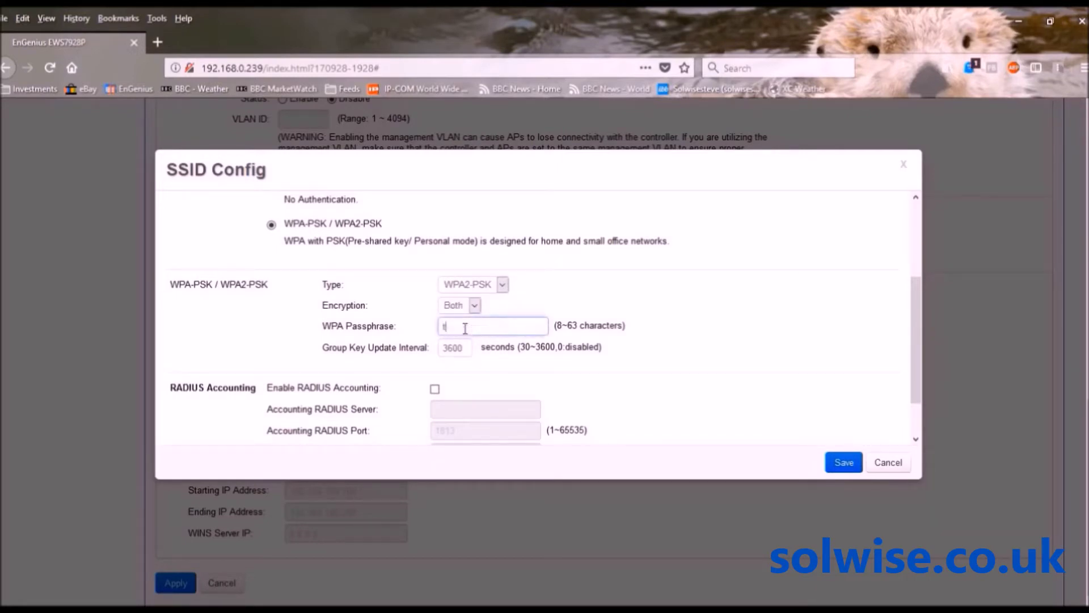
type("esttest")
left_click_drag(915, 298, 934, 204)
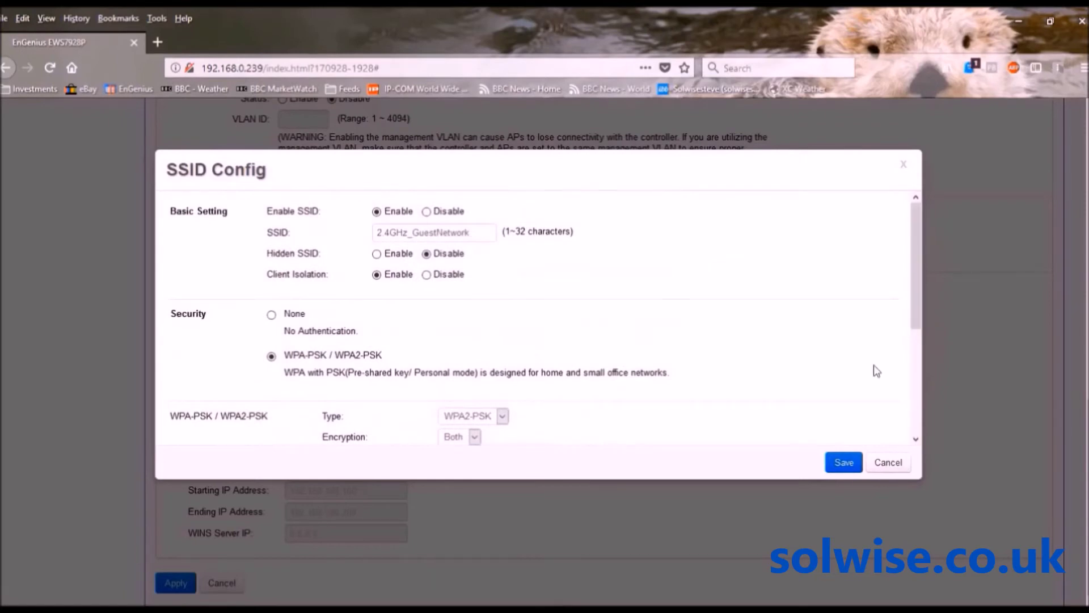
left_click(847, 464)
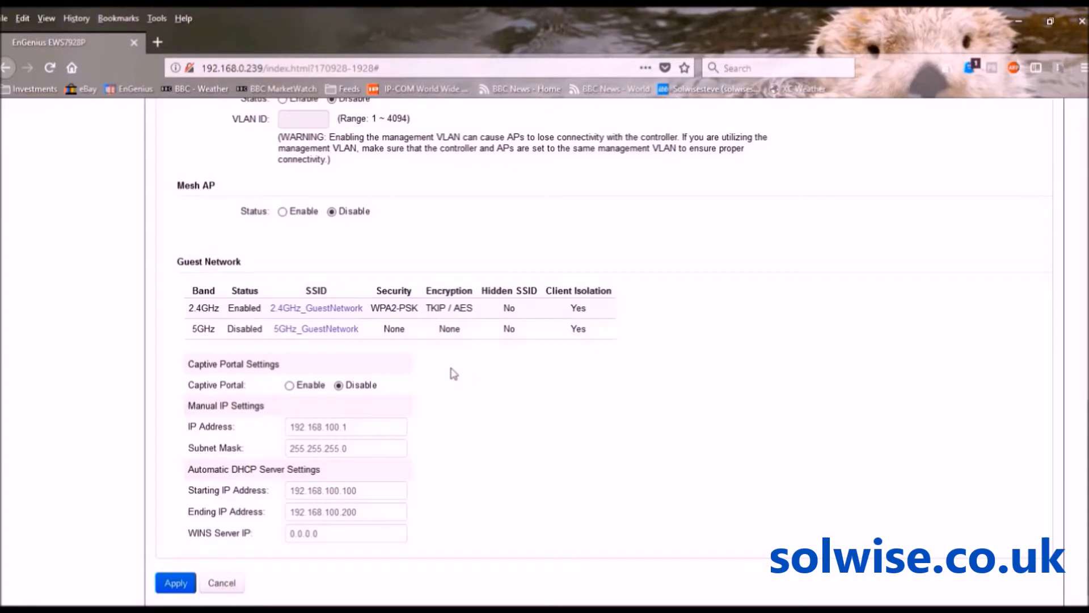
Set Captive Portal to Enable under Captive Portal Settings
left_click(289, 386)
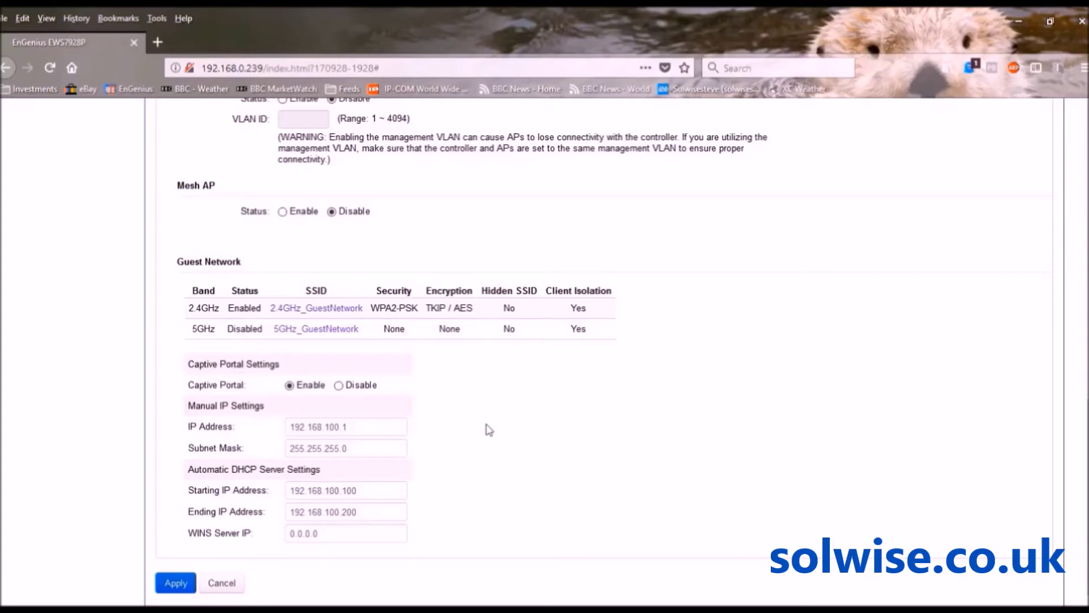
Apply the guest network and captive portal settings and acknowledge the success message
left_click(172, 585)
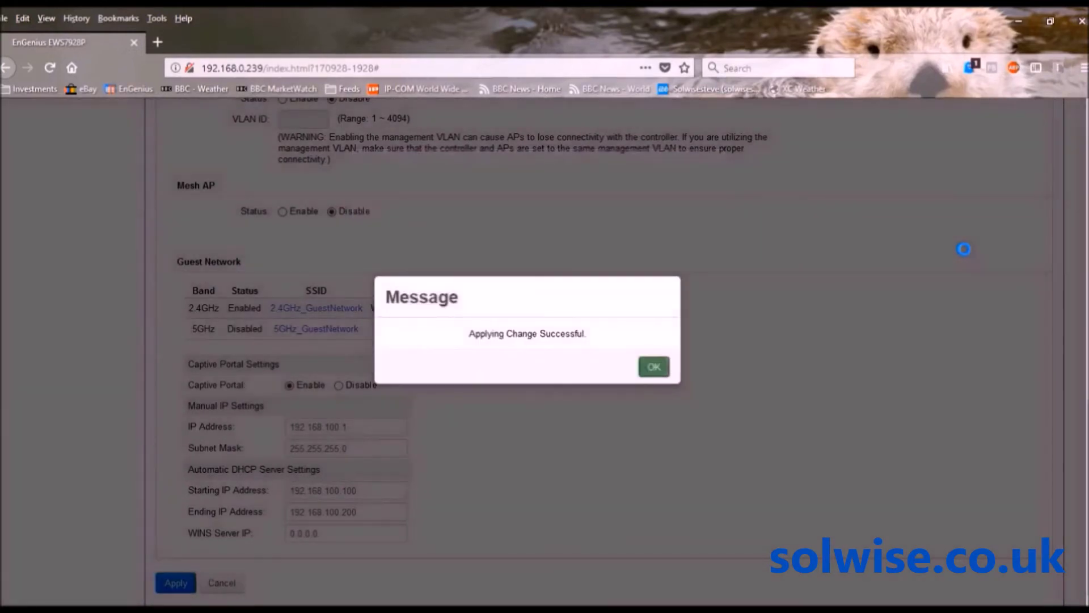
left_click(660, 370)
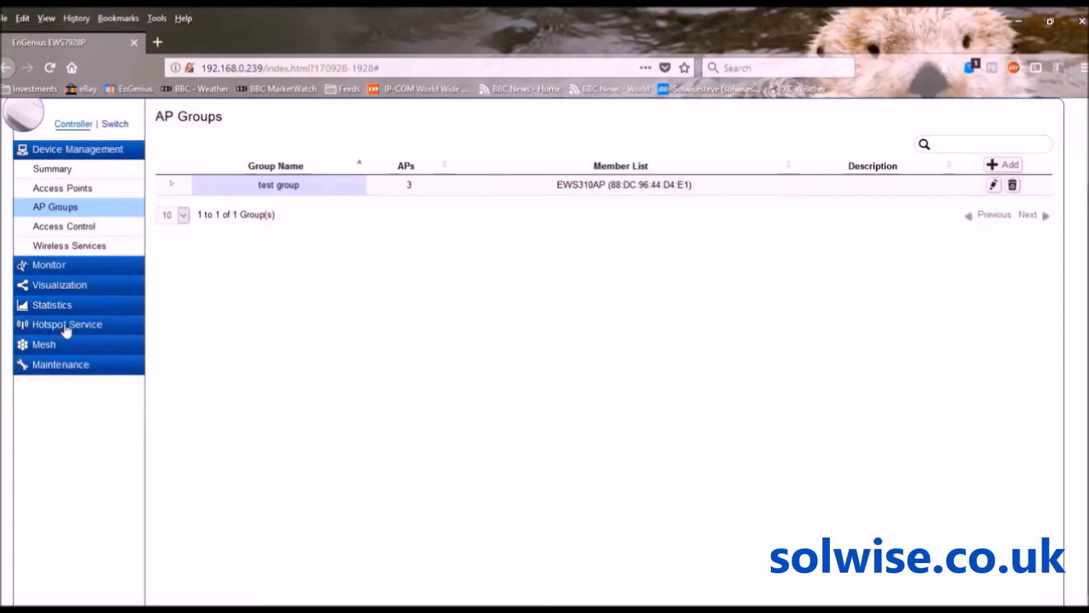
Open Hotspot Service > Captive Portal and scroll through the Login Type and Login Page sections
left_click(66, 326)
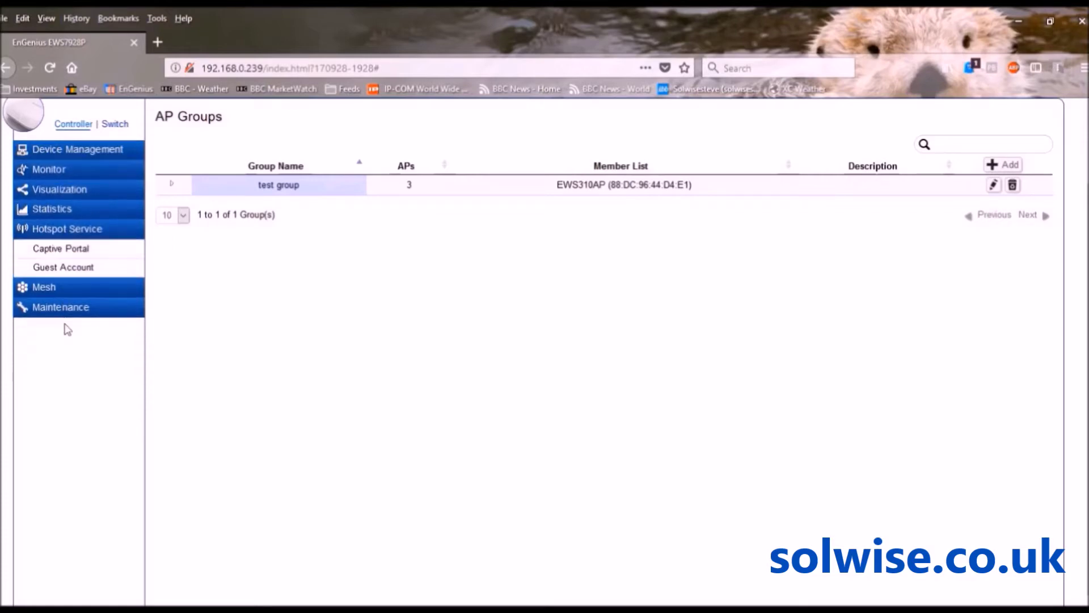
left_click(66, 248)
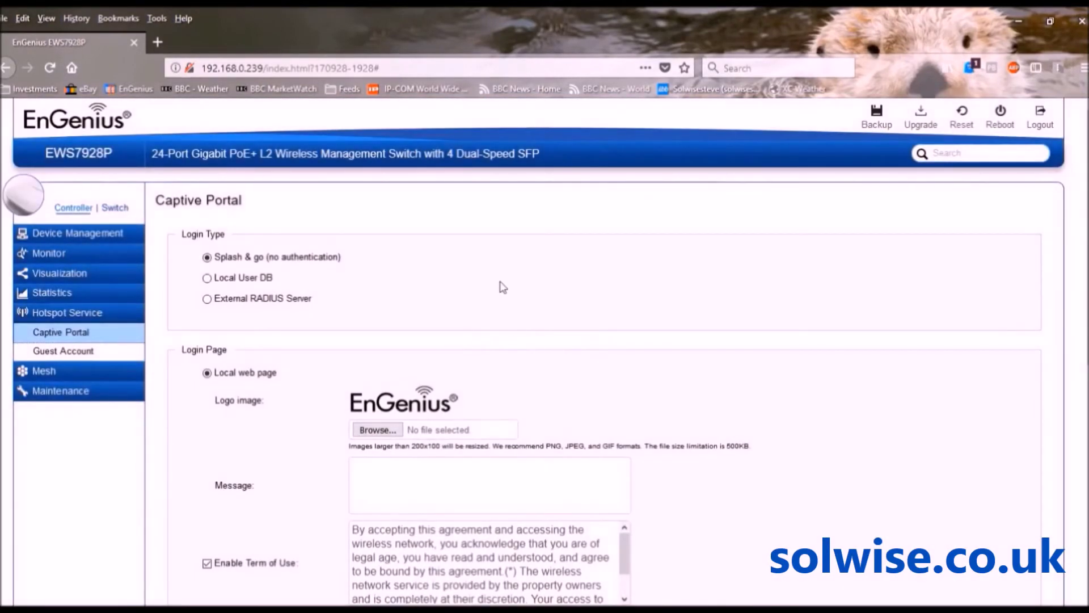
mouse_move(1088, 195)
left_mouse_down()
mouse_move(1088, 278)
mouse_move(1088, 211)
left_mouse_up()
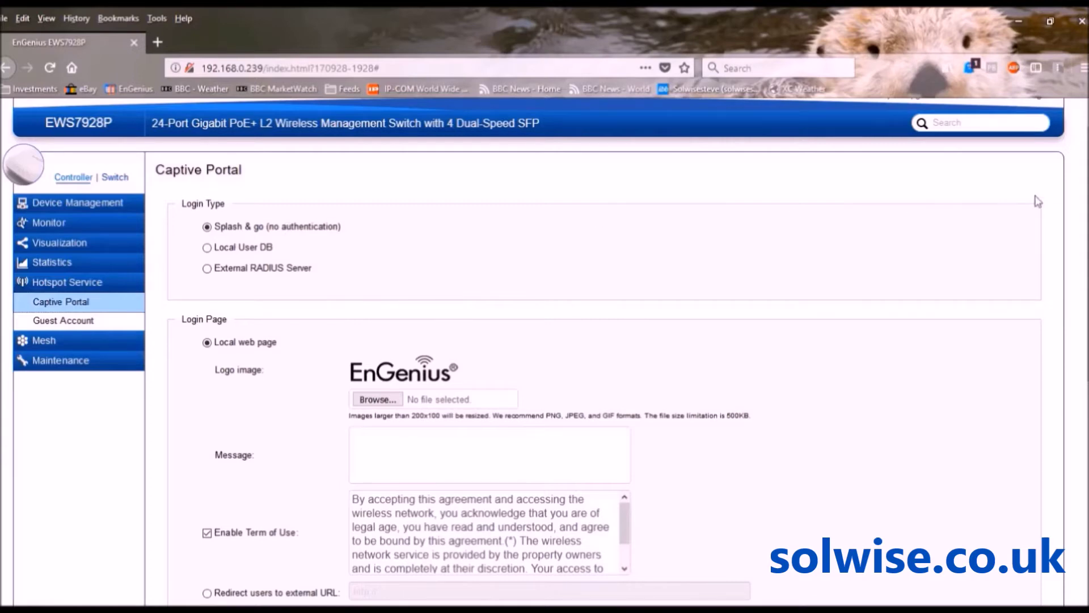
scroll(1084, 207, "down", 1)
scroll(1081, 207, "down", 3)
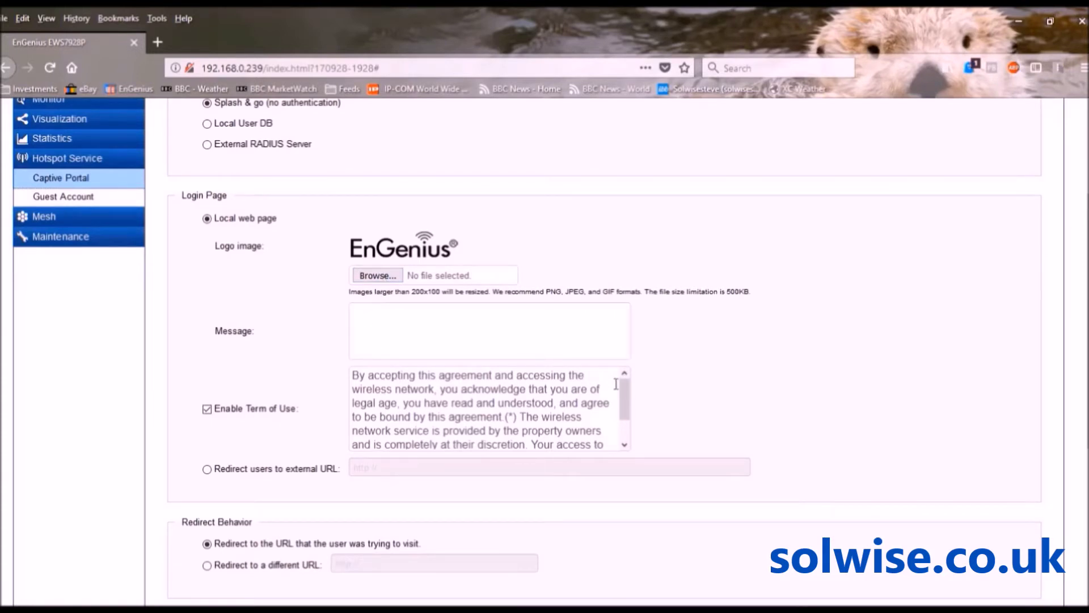
mouse_move(625, 389)
left_mouse_down()
mouse_move(625, 416)
mouse_move(624, 377)
mouse_move(623, 416)
mouse_move(618, 379)
left_mouse_up()
scroll(1083, 244, "down", 5)
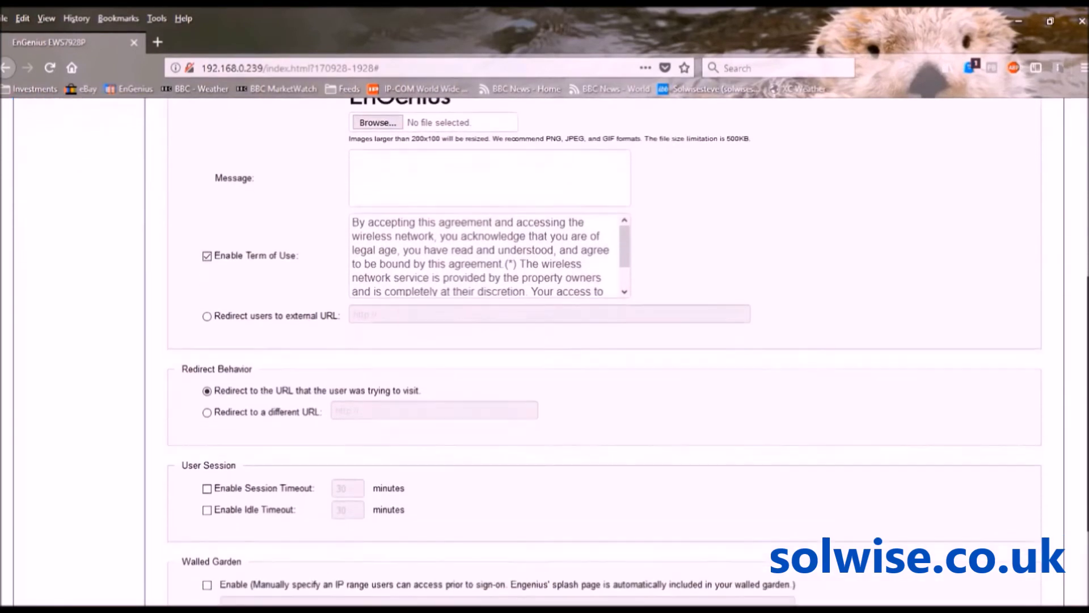
scroll(1082, 244, "down", 3)
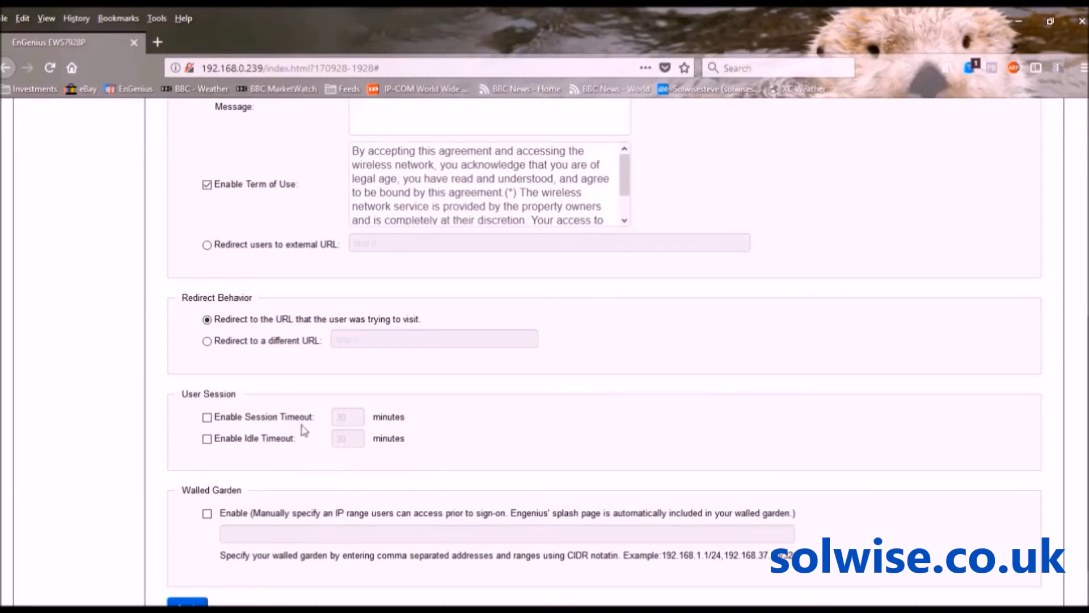
left_click(207, 418)
left_click(207, 418)
scroll(567, 341, "down", 1)
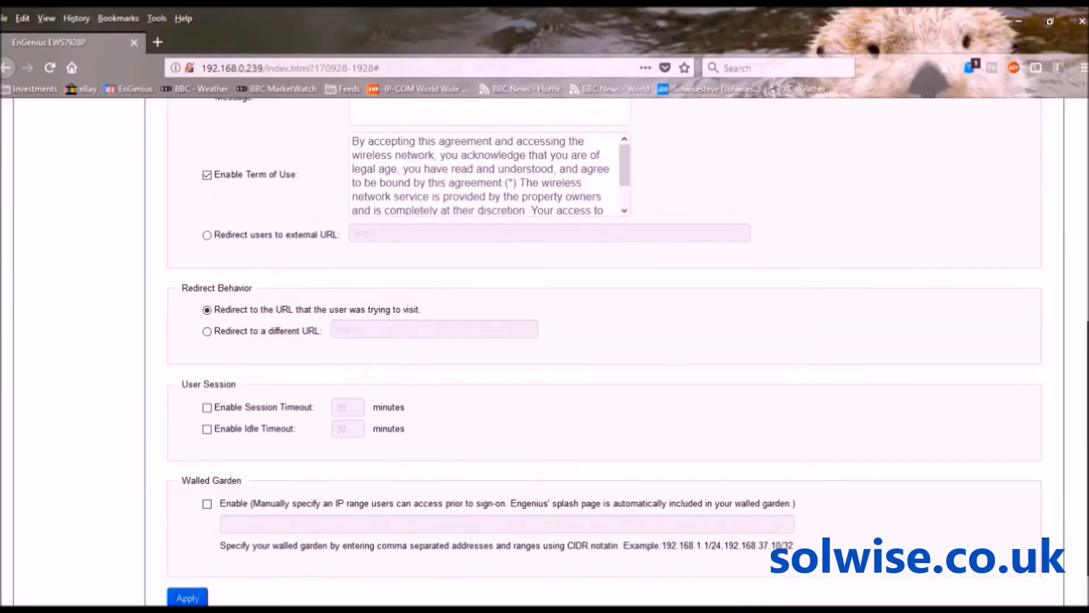
scroll(567, 341, "up", 6)
scroll(545, 340, "up", 1)
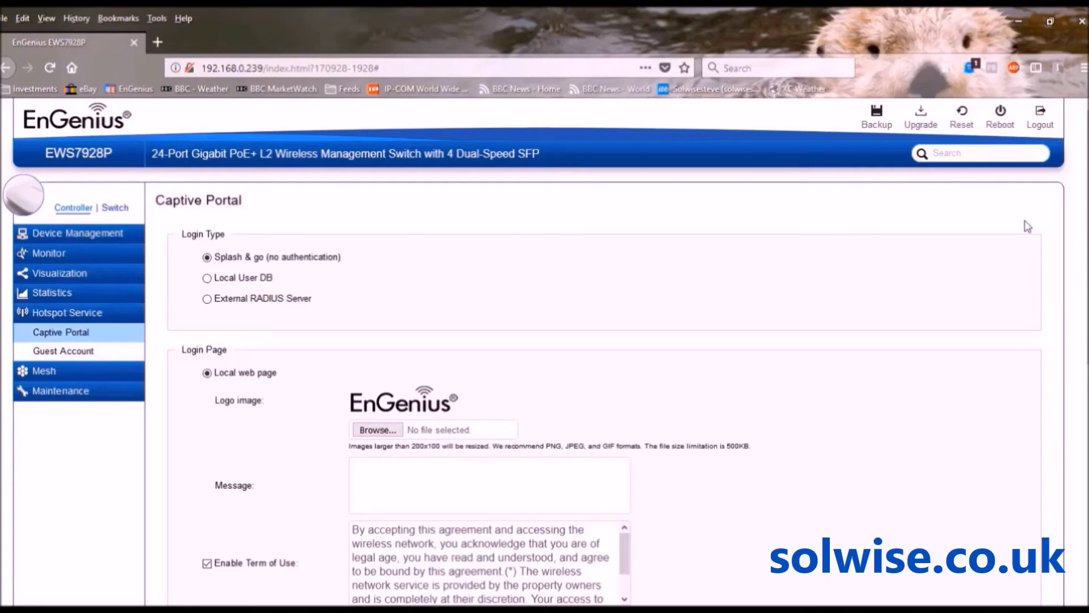
Back up the configuration with type Both, covering switch and controller, over HTTP
left_click(874, 115)
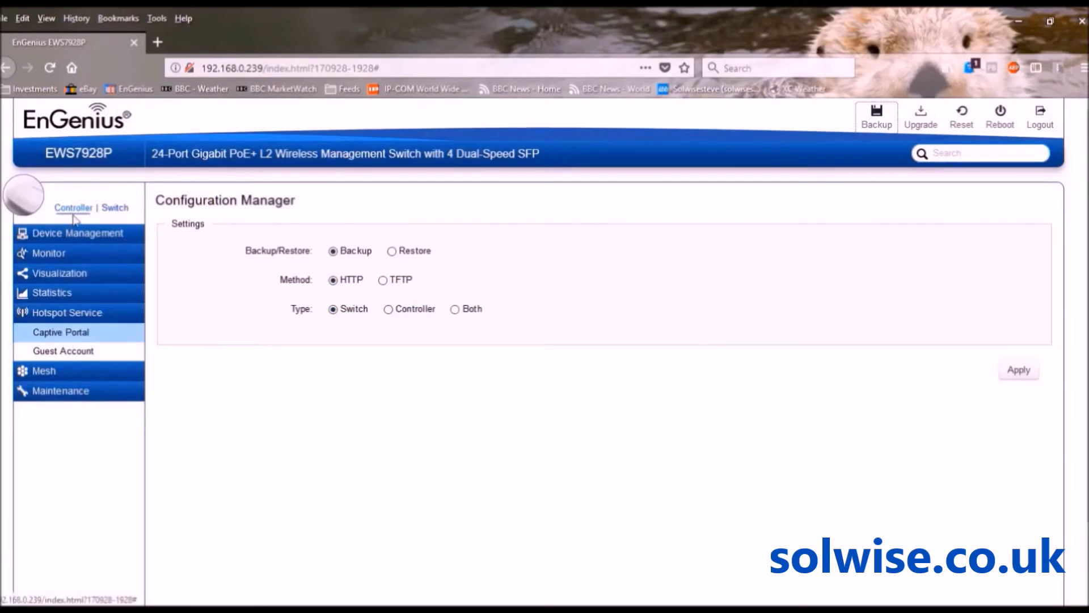
left_click(456, 314)
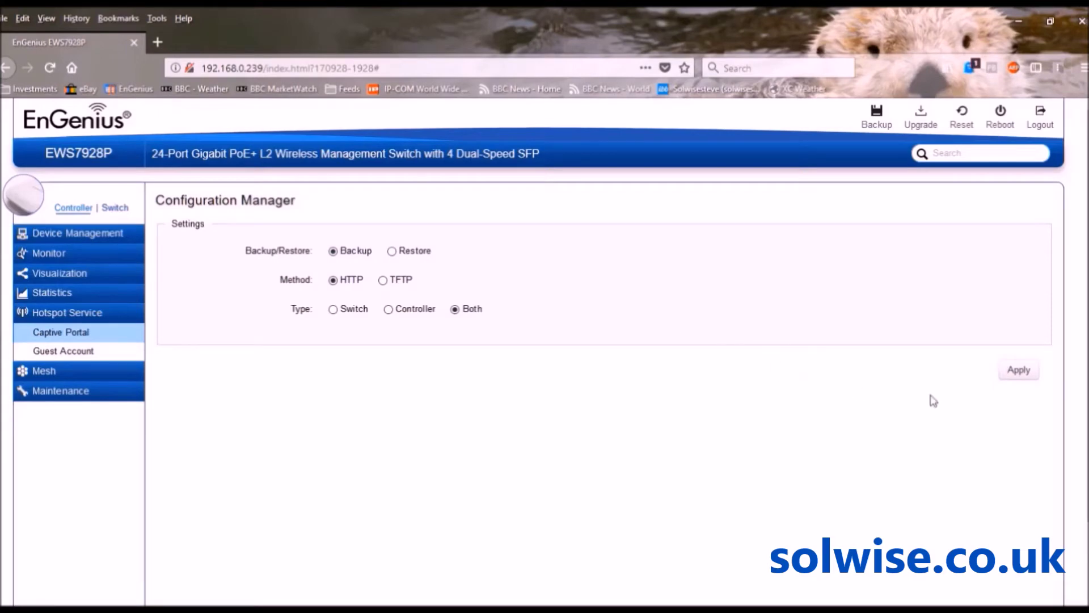
left_click(1015, 369)
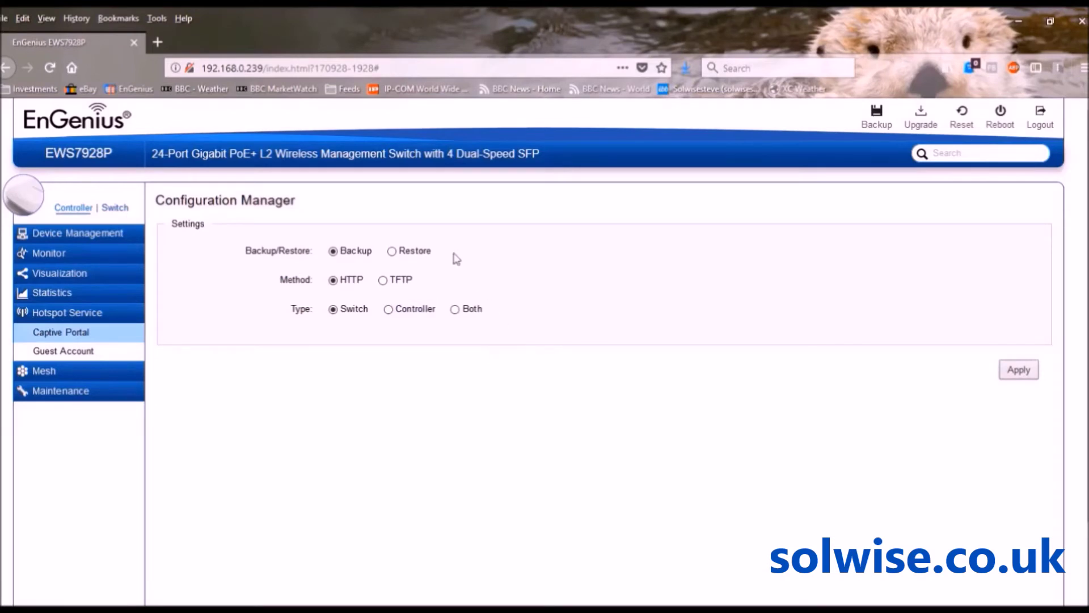
left_click(402, 253)
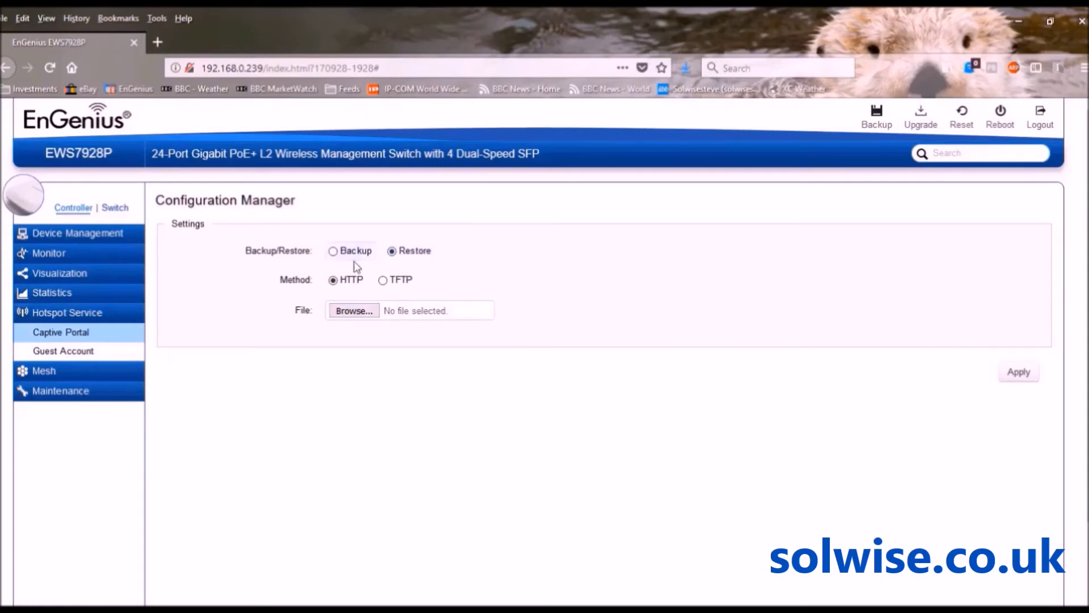
left_click(334, 252)
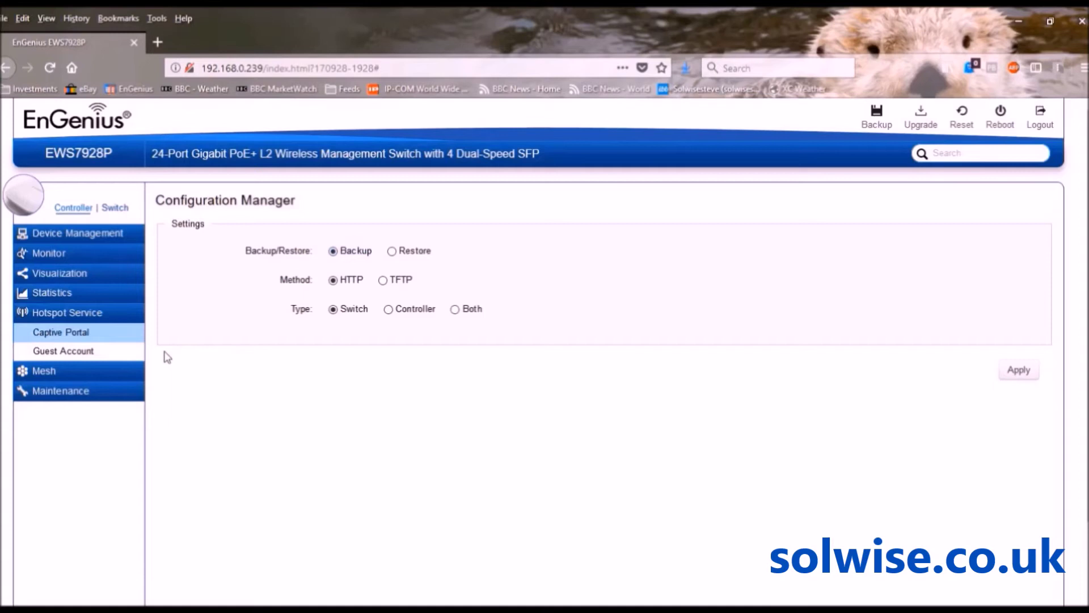
Browse the Visualization, Statistics, Hotspot Service and Monitoring sidebar menus, ending with Maintenance expanded
left_click(71, 392)
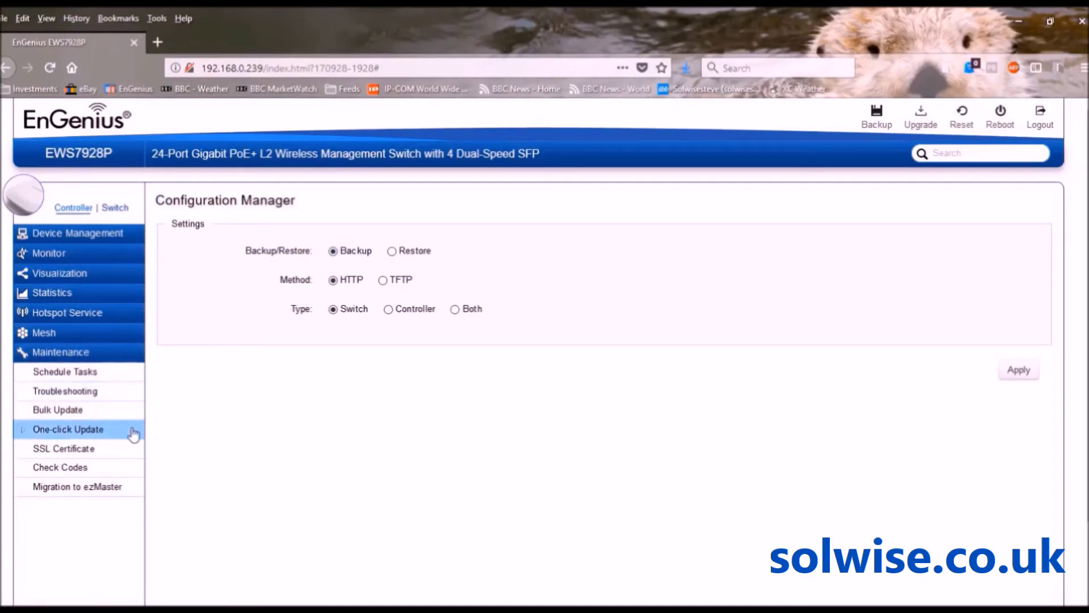
left_click(68, 278)
left_click(48, 369)
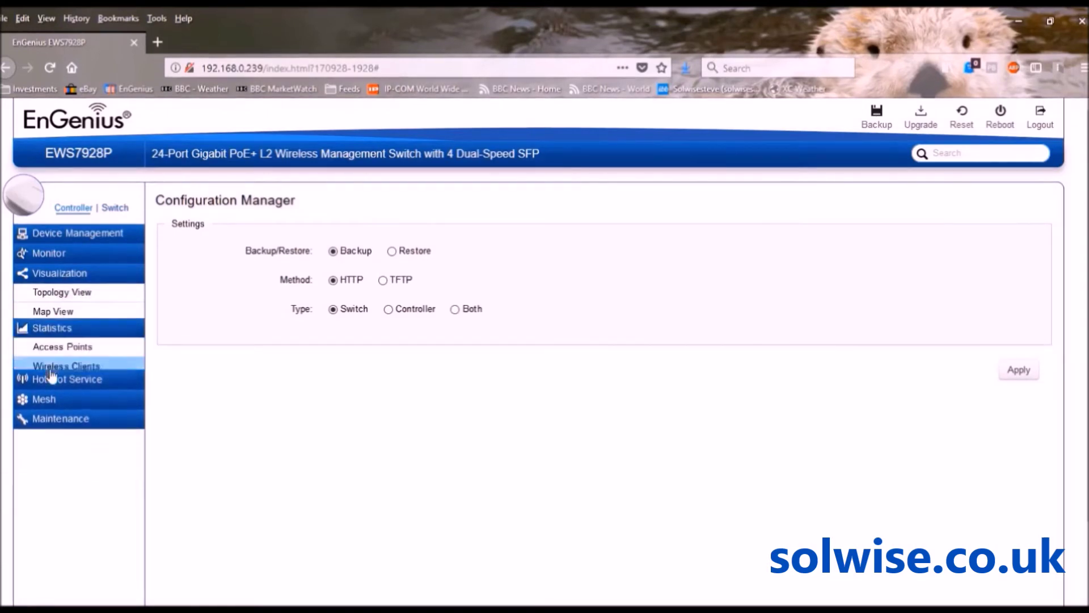
left_click(51, 374)
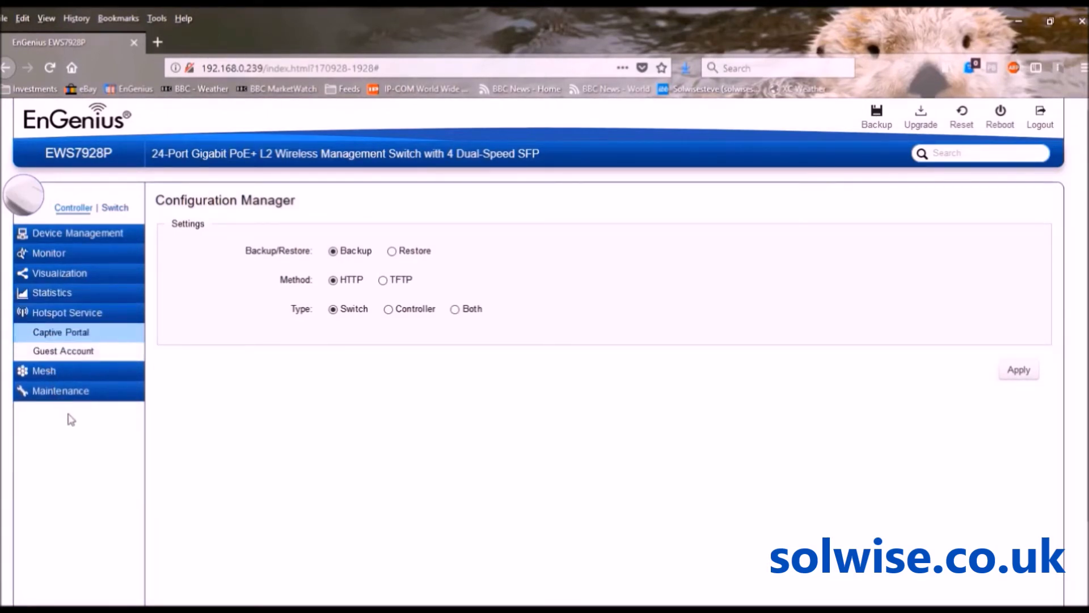
left_click(57, 257)
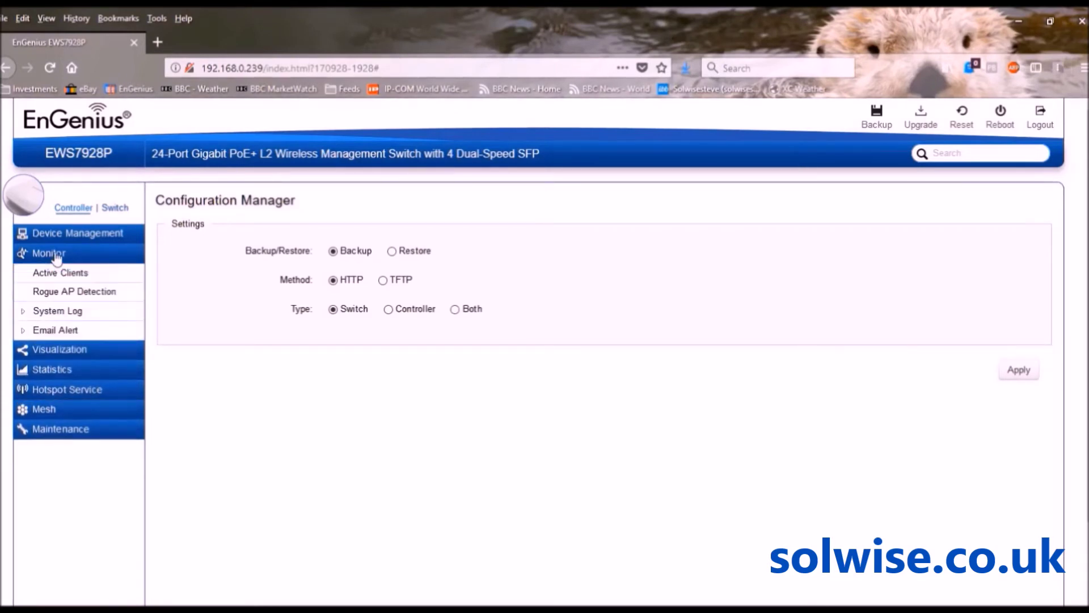
left_click(65, 432)
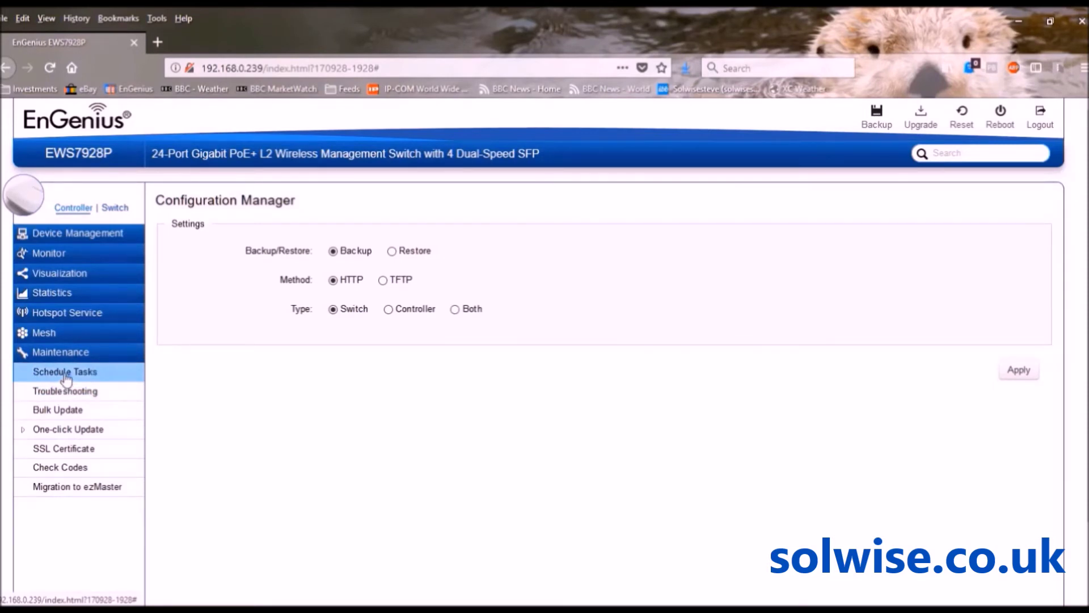
left_click(67, 378)
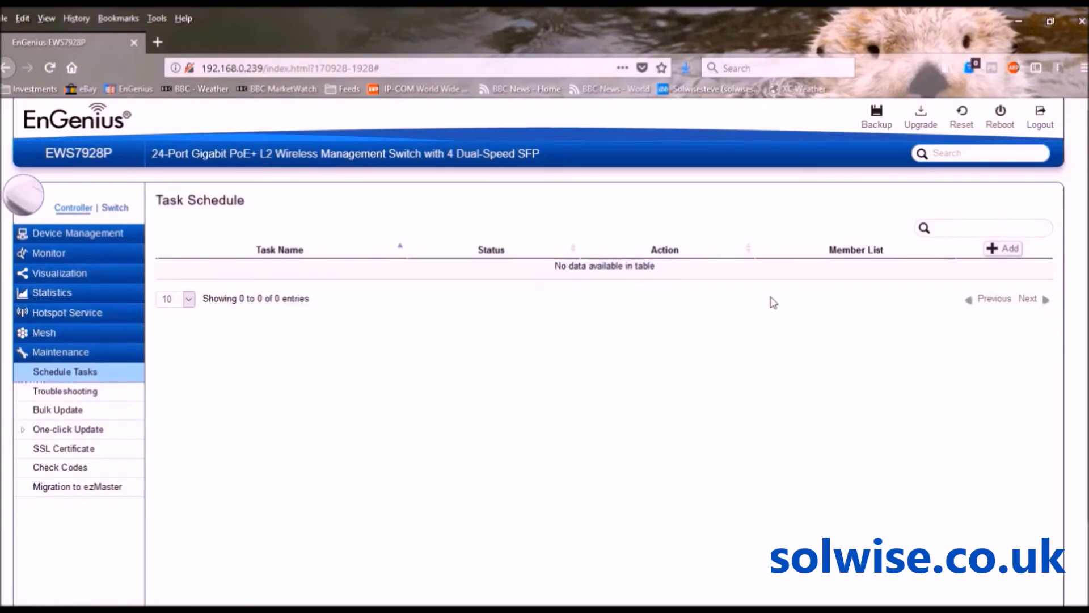
left_click(1008, 254)
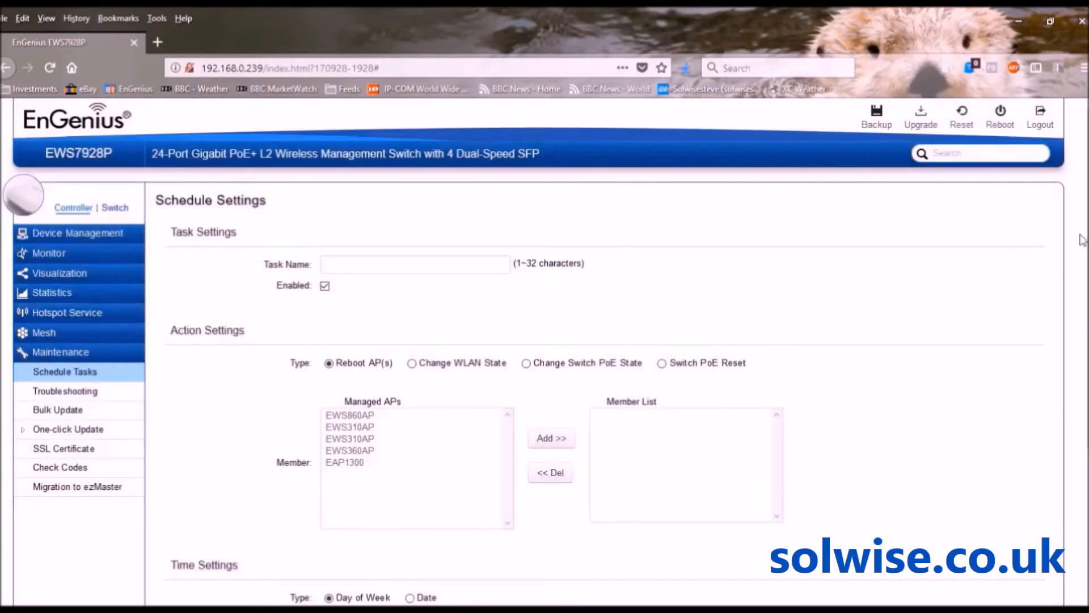
scroll(545, 341, "down", 3)
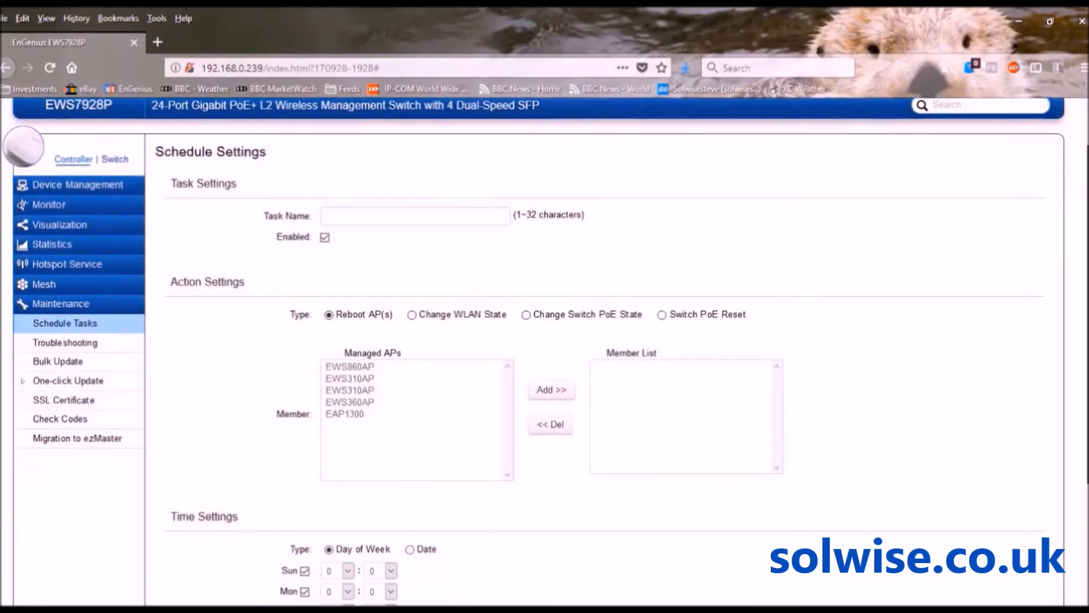
scroll(544, 341, "down", 2)
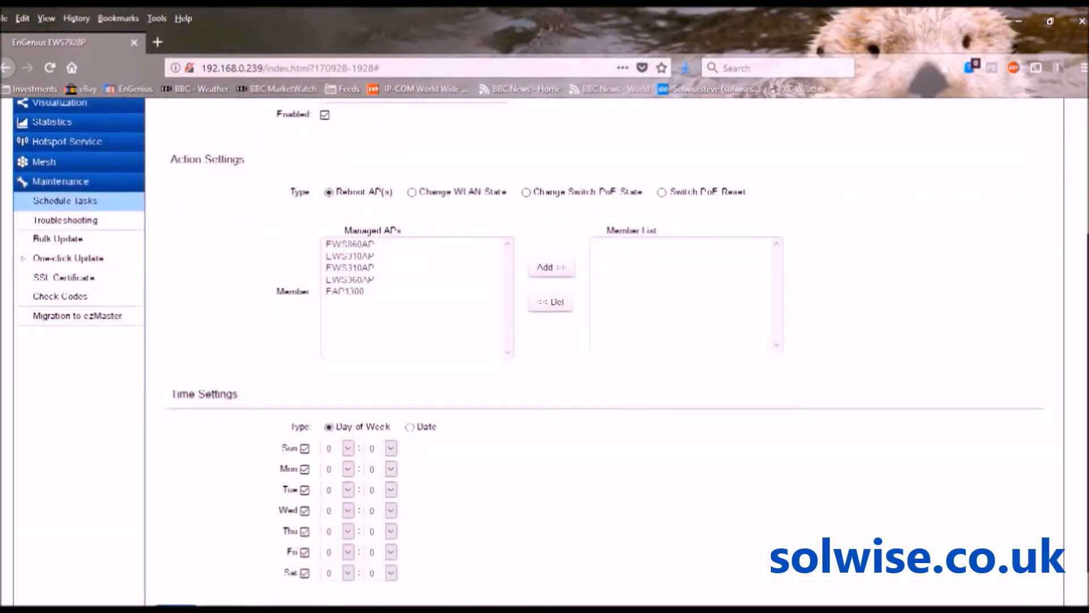
scroll(544, 341, "down", 1)
scroll(545, 340, "up", 1)
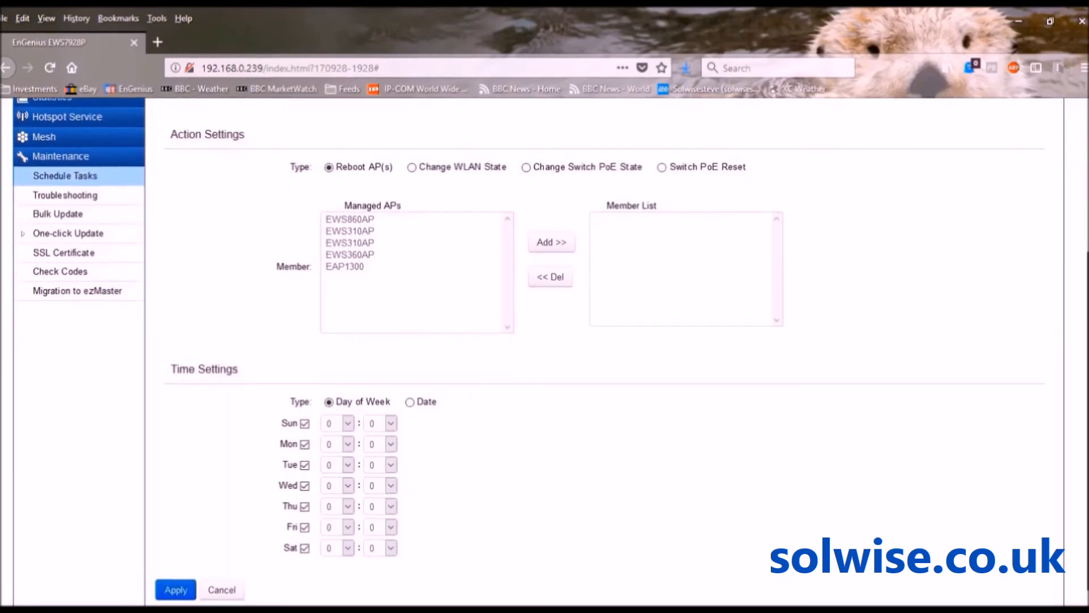
scroll(545, 341, "up", 3)
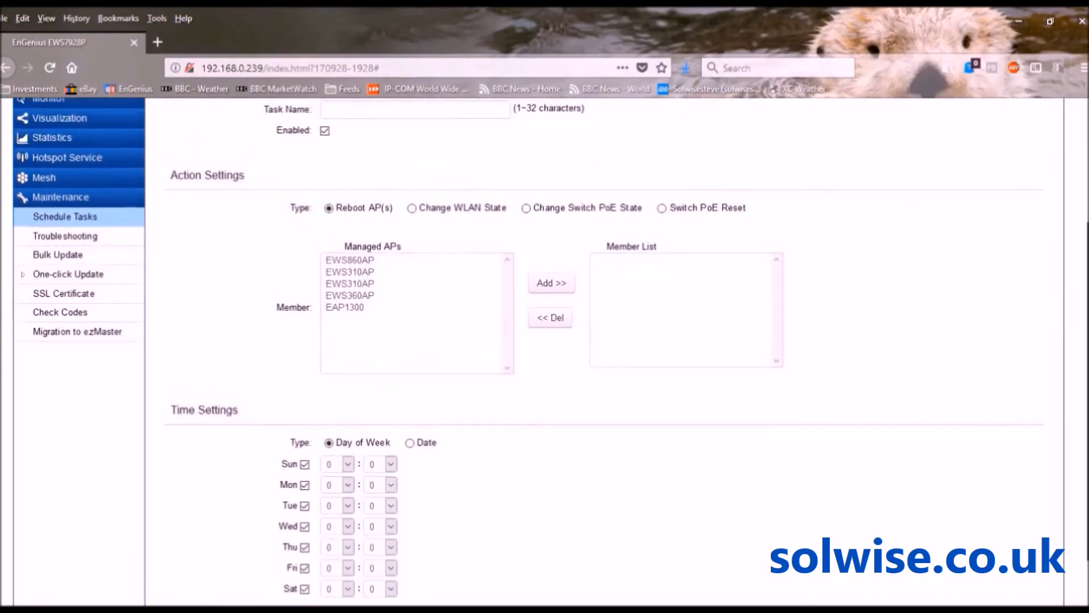
scroll(545, 340, "up", 1)
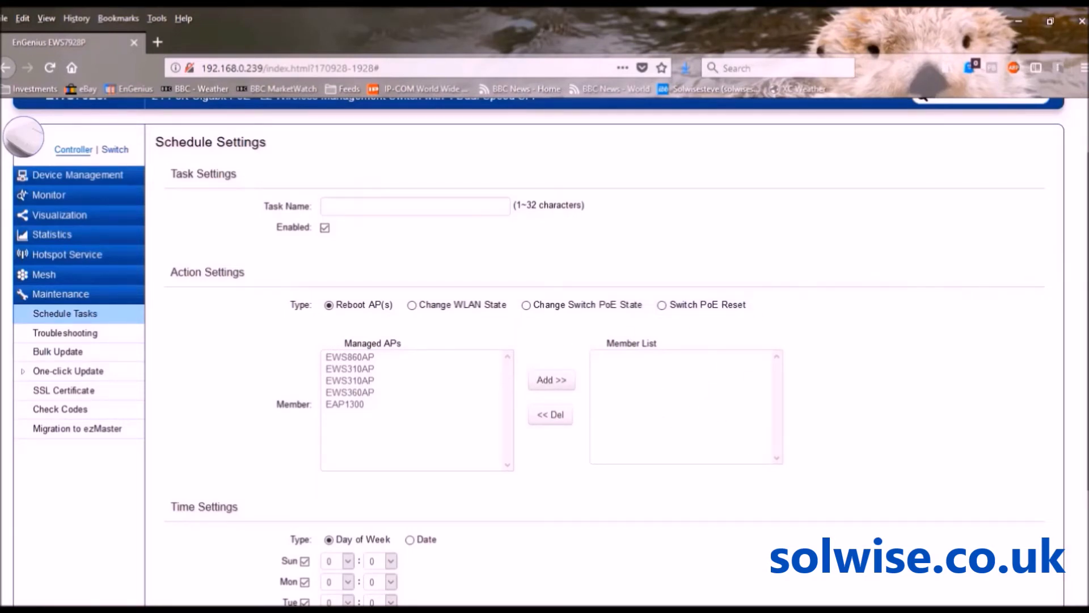
scroll(544, 350, "down", 2)
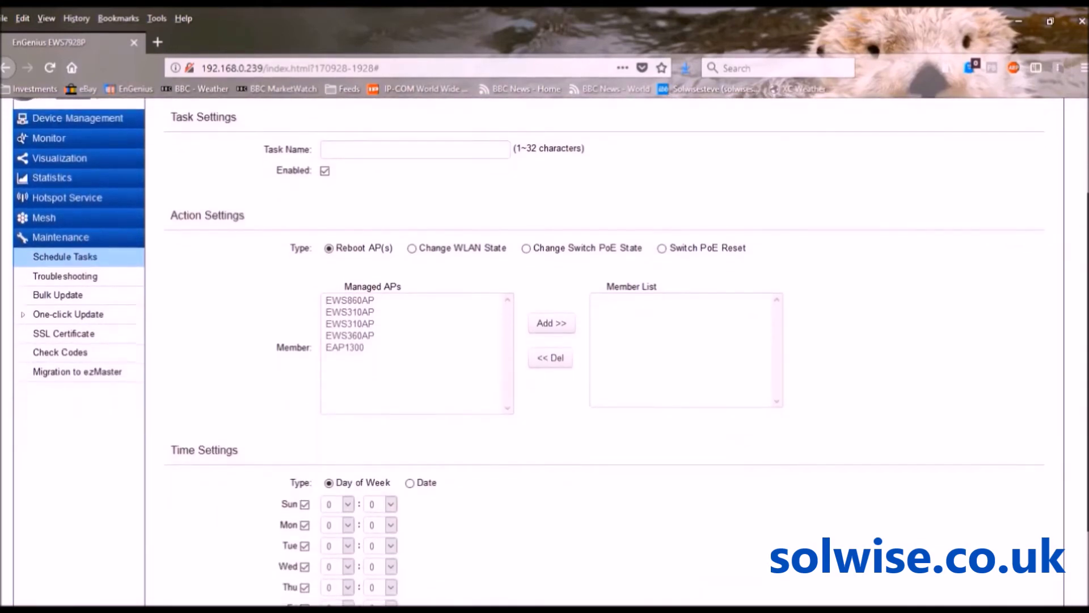
scroll(1030, 354, "down", 3)
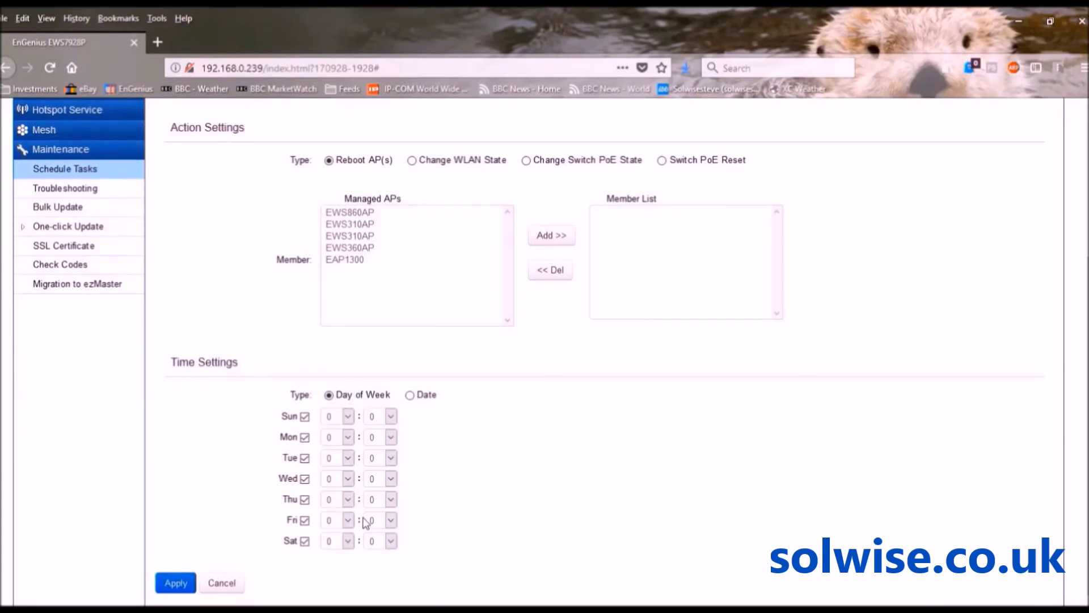
Switch the scheduled task's time setting to a calendar Date, then expand the Monitor menu
left_click(410, 396)
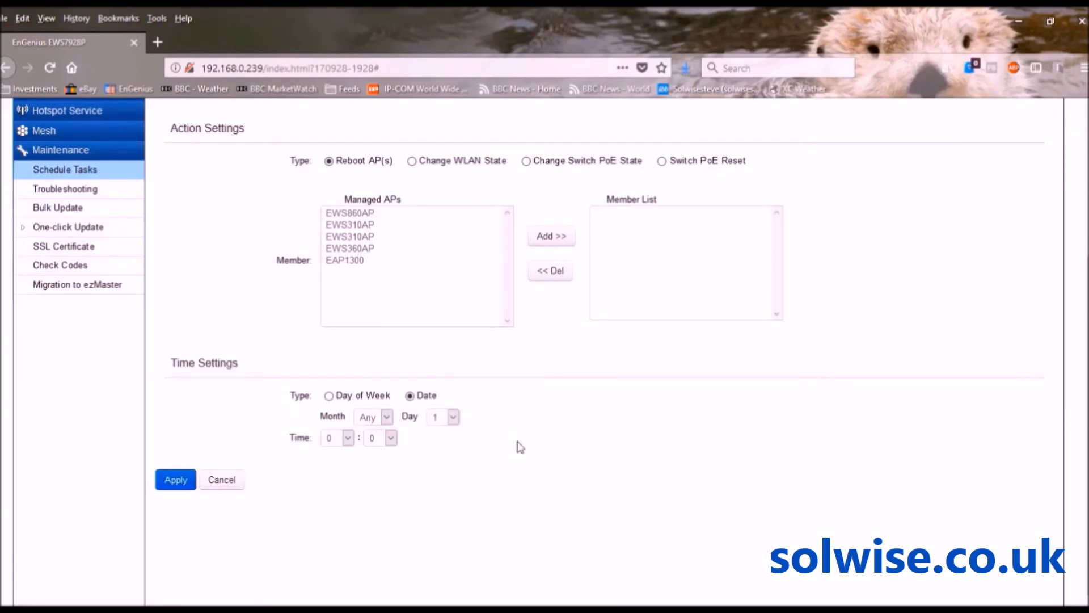
scroll(545, 351, "up", 4)
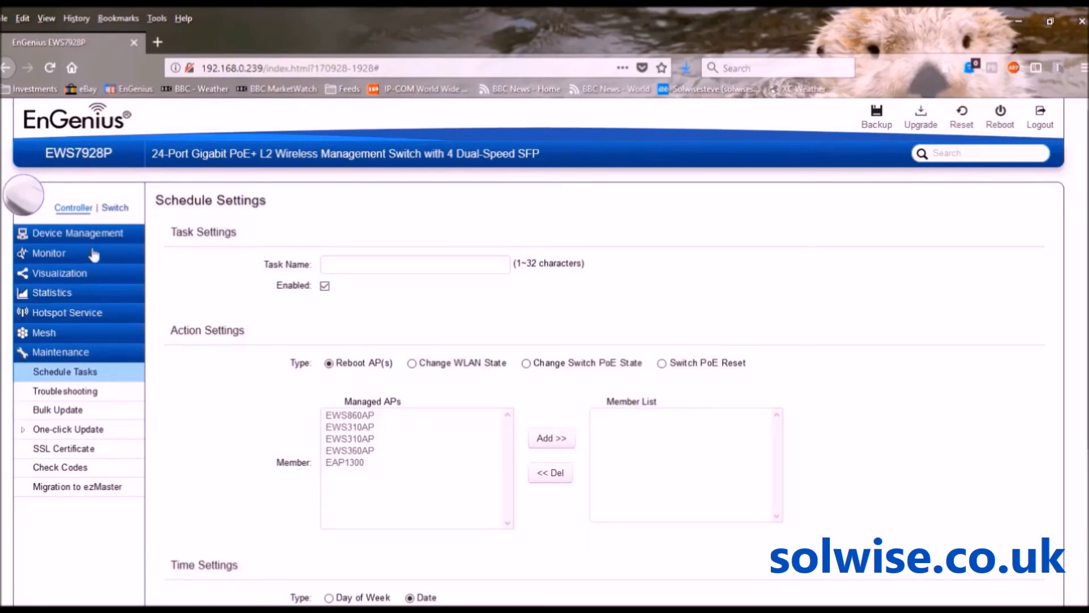
left_click(61, 254)
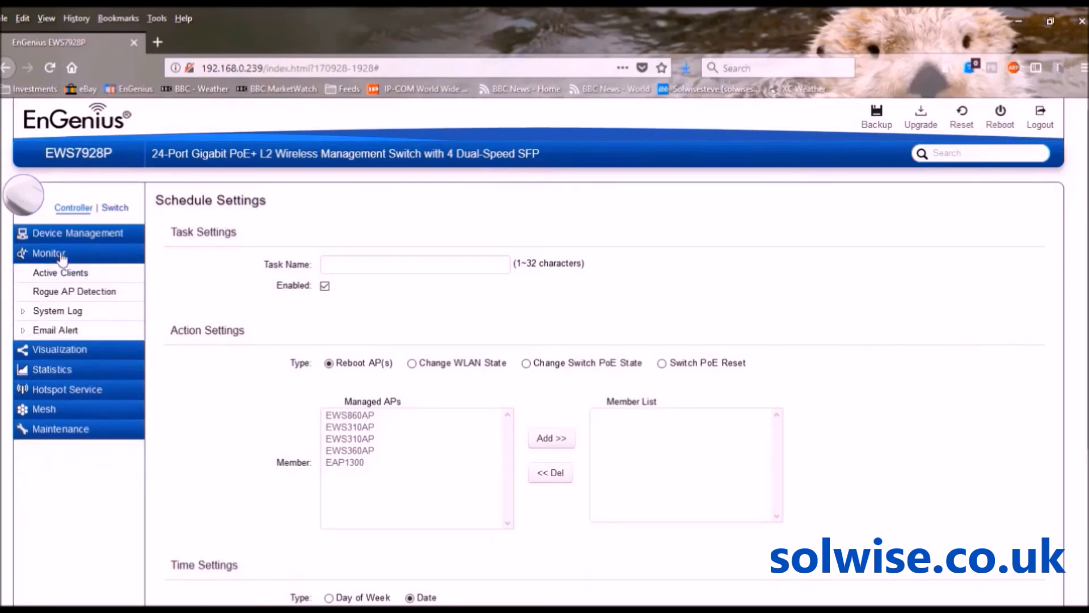
View the Rogue AP Detection list of 12 detected access points, then expand Device Management
left_click(65, 292)
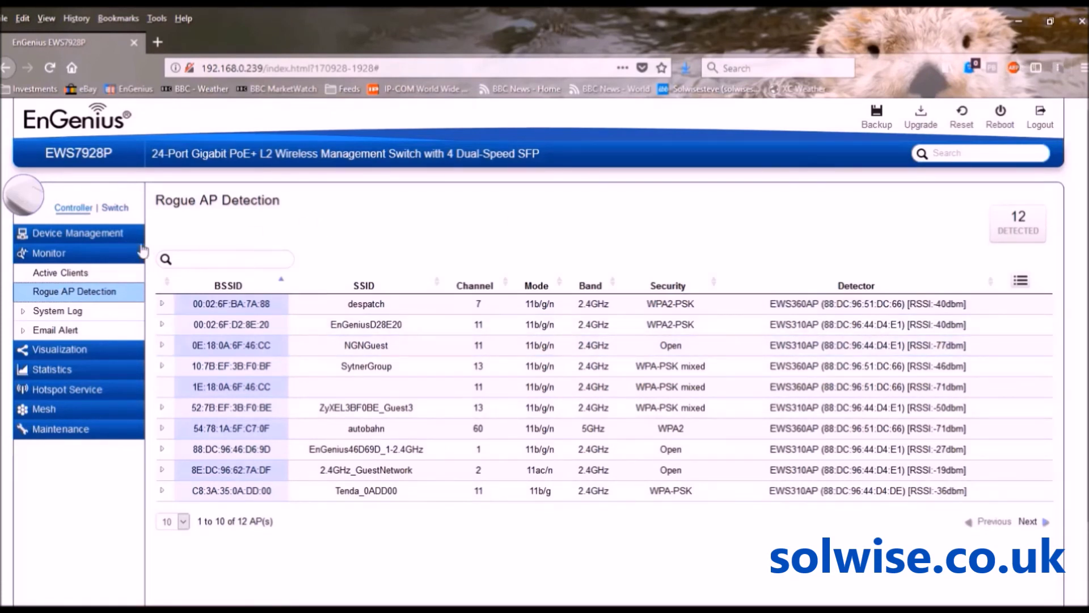
left_click(84, 236)
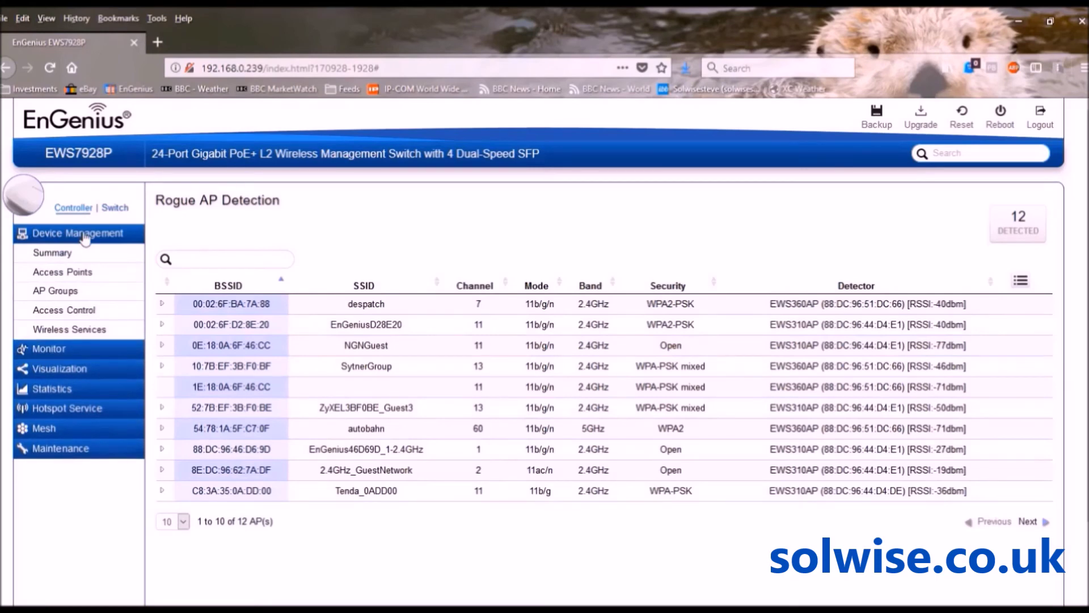
Open Access Points to see all five managed APs online, ticking and unticking EWS860AP
left_click(61, 273)
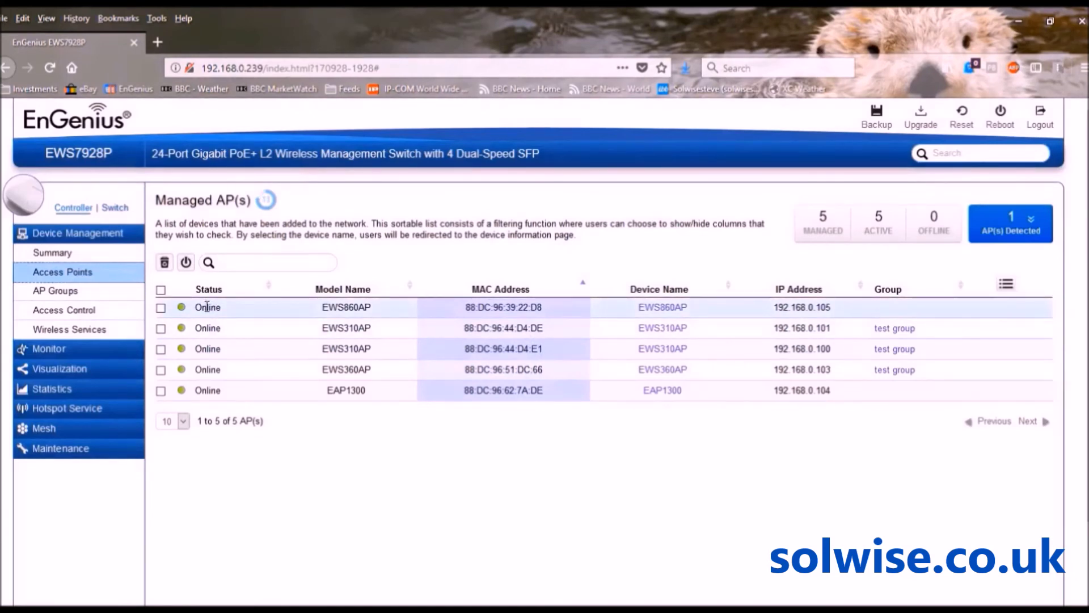
left_click(161, 308)
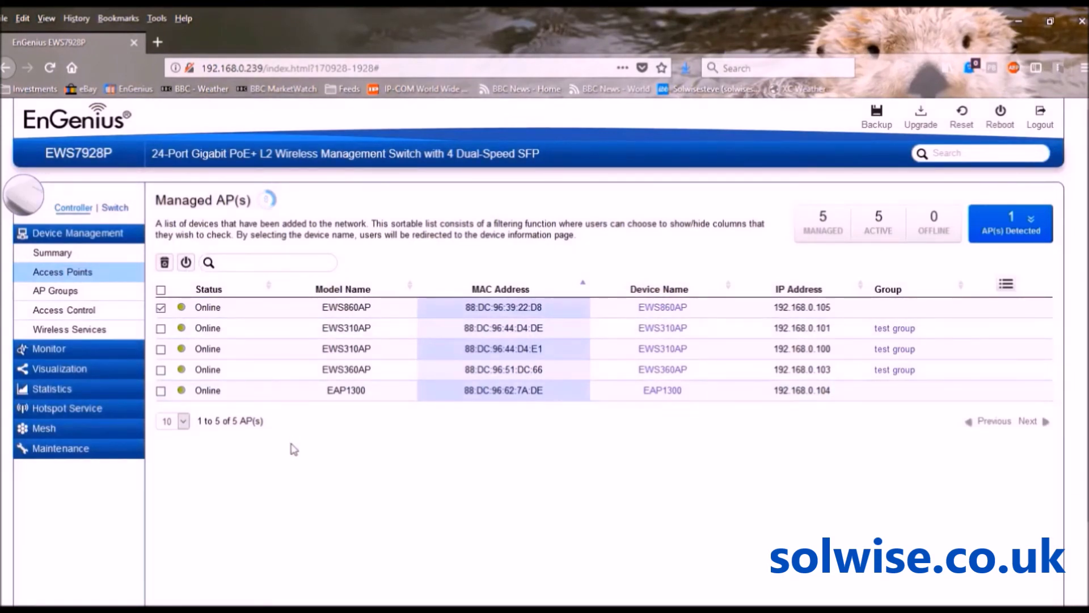
left_click(161, 309)
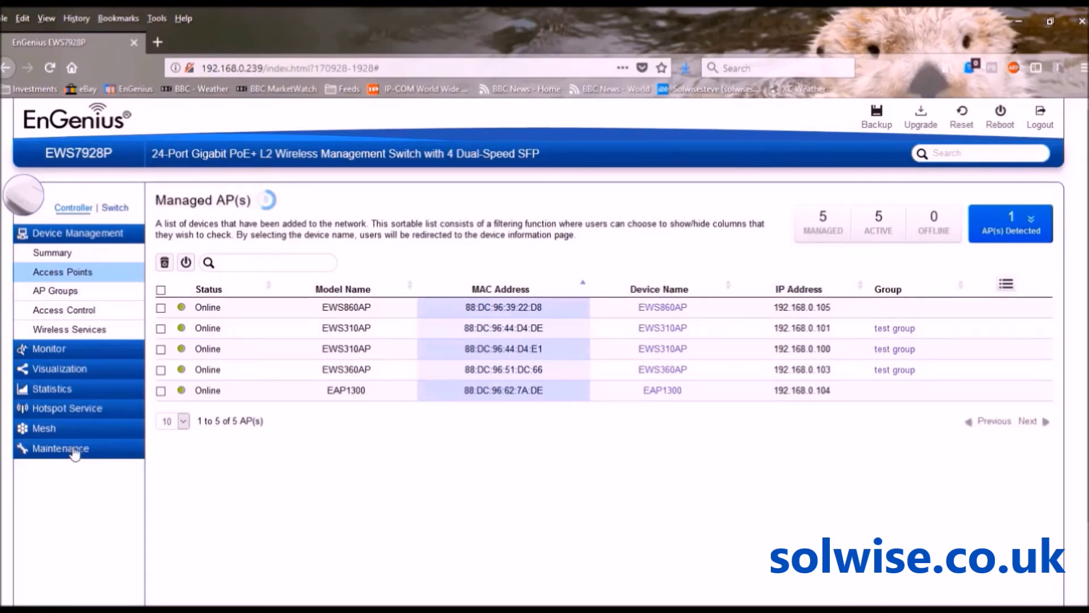
left_click(74, 451)
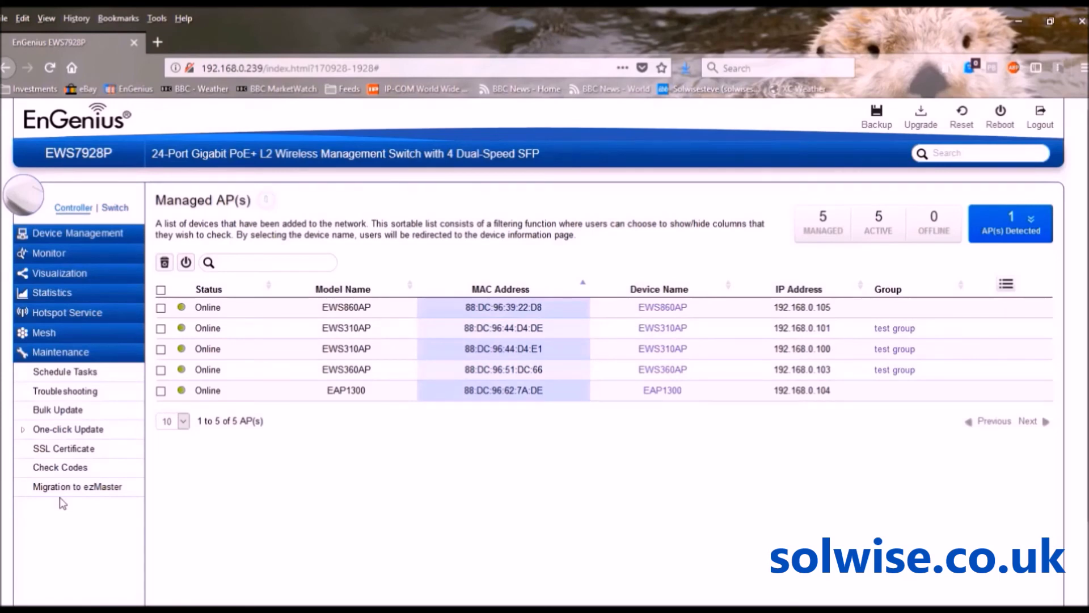
Open Maintenance > Bulk Update, showing no firmware file and 0 devices to upgrade
left_click(56, 406)
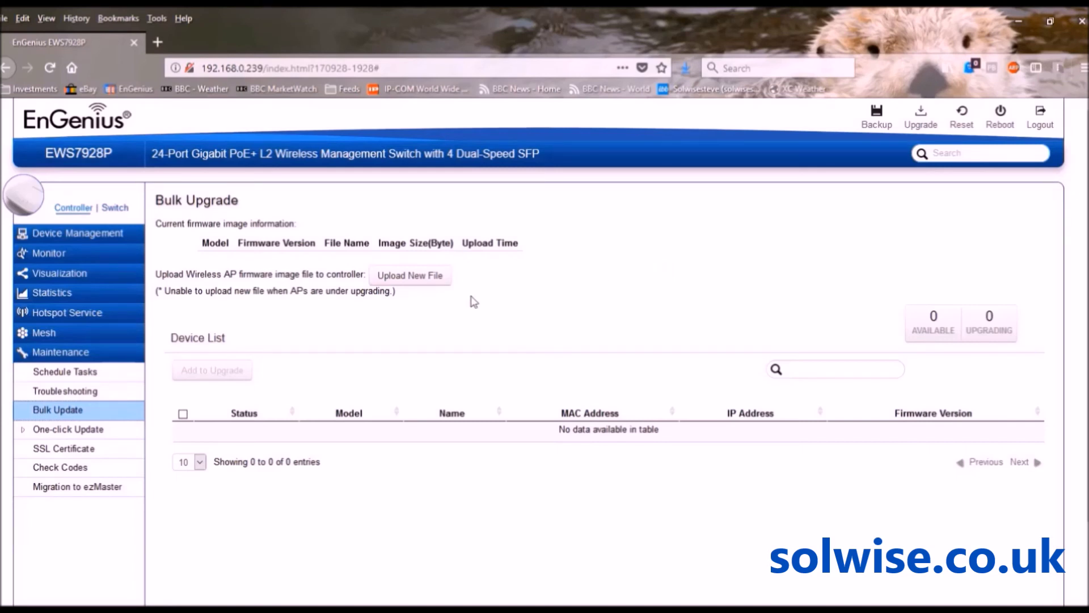
left_click(40, 434)
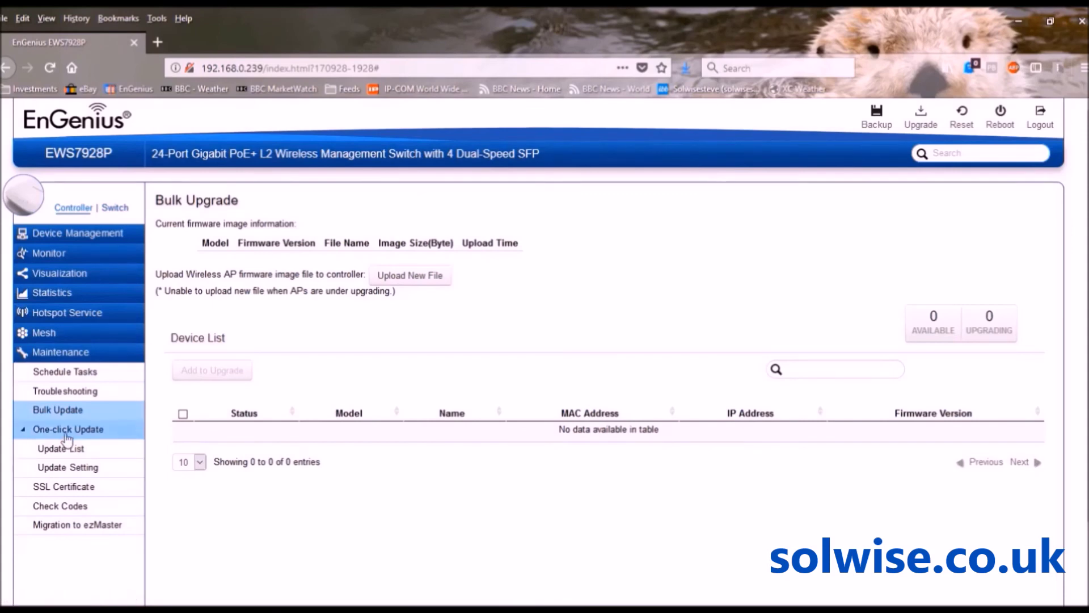
left_click(66, 434)
Open the One-click Update firmware list, scroll through it, and check online for new firmware
left_click(35, 435)
left_click(62, 451)
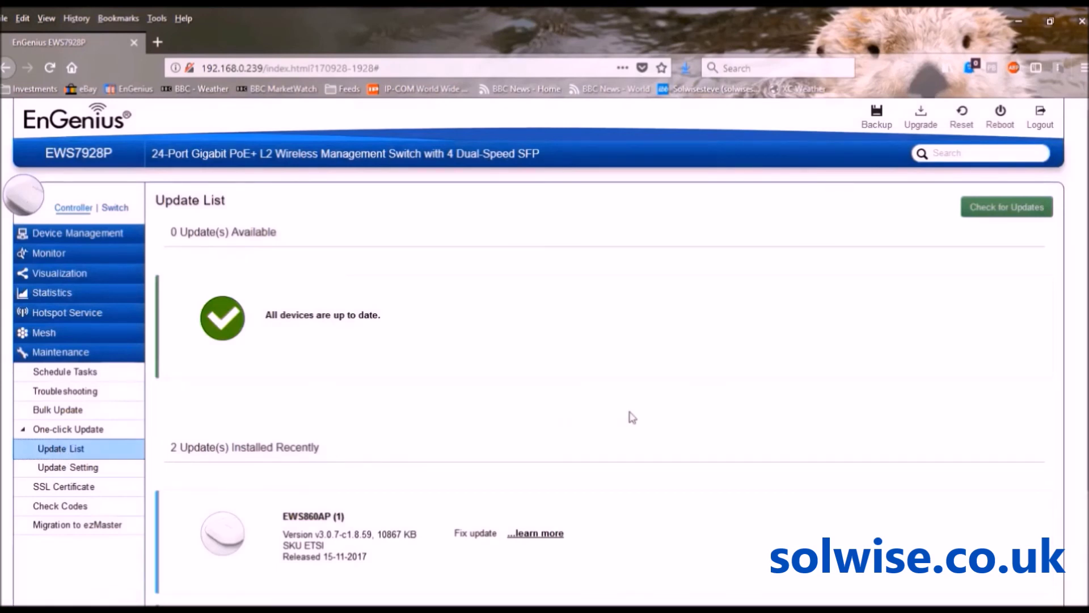
scroll(1083, 272, "down", 2)
scroll(1083, 273, "down", 1)
scroll(1083, 272, "up", 1)
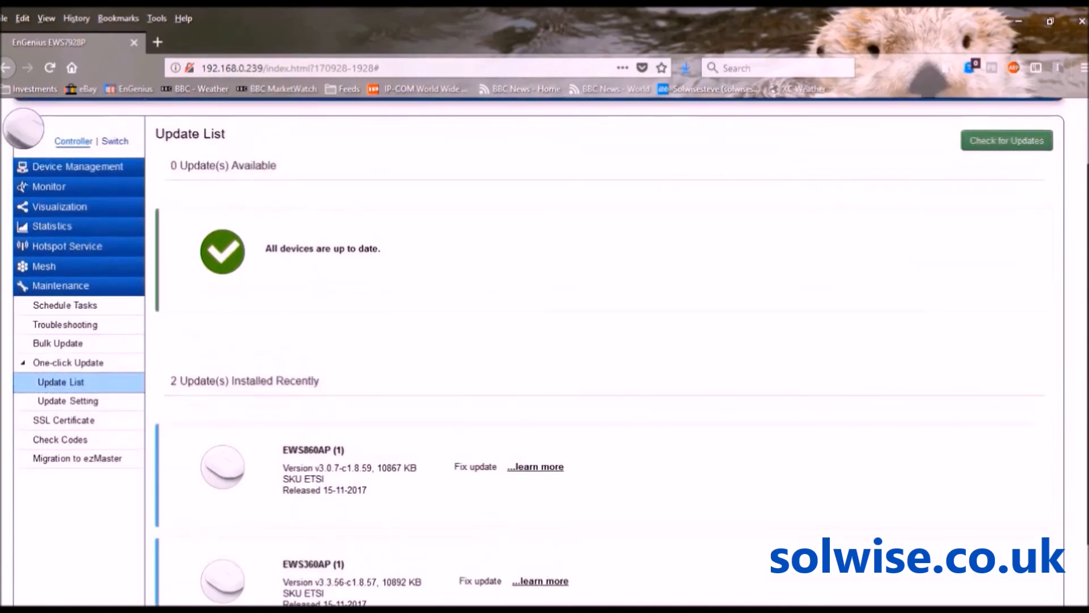
scroll(1084, 273, "up", 1)
scroll(1084, 272, "up", 1)
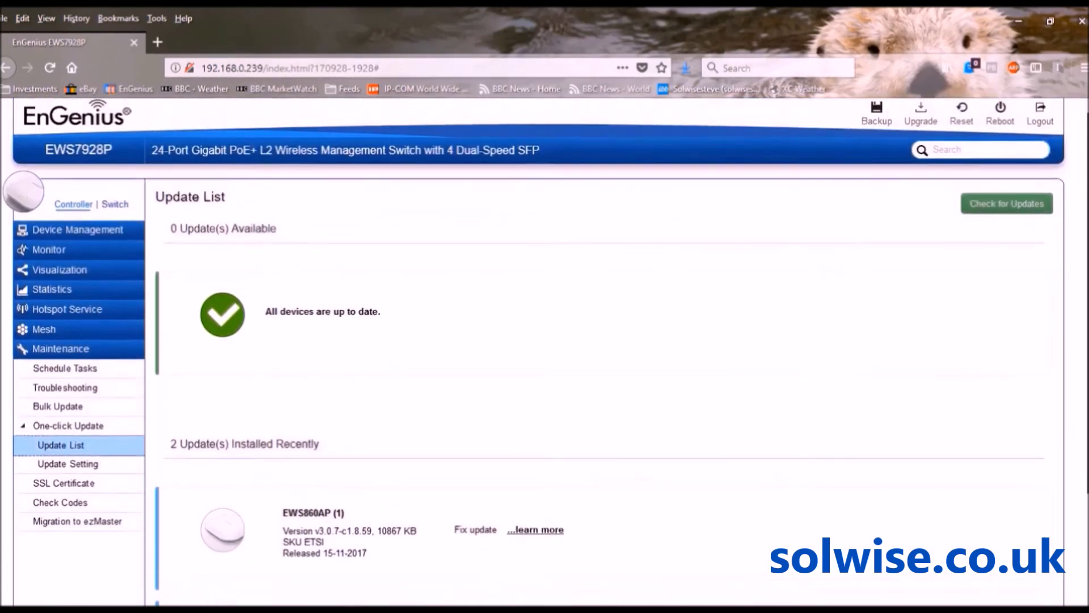
left_click(1001, 211)
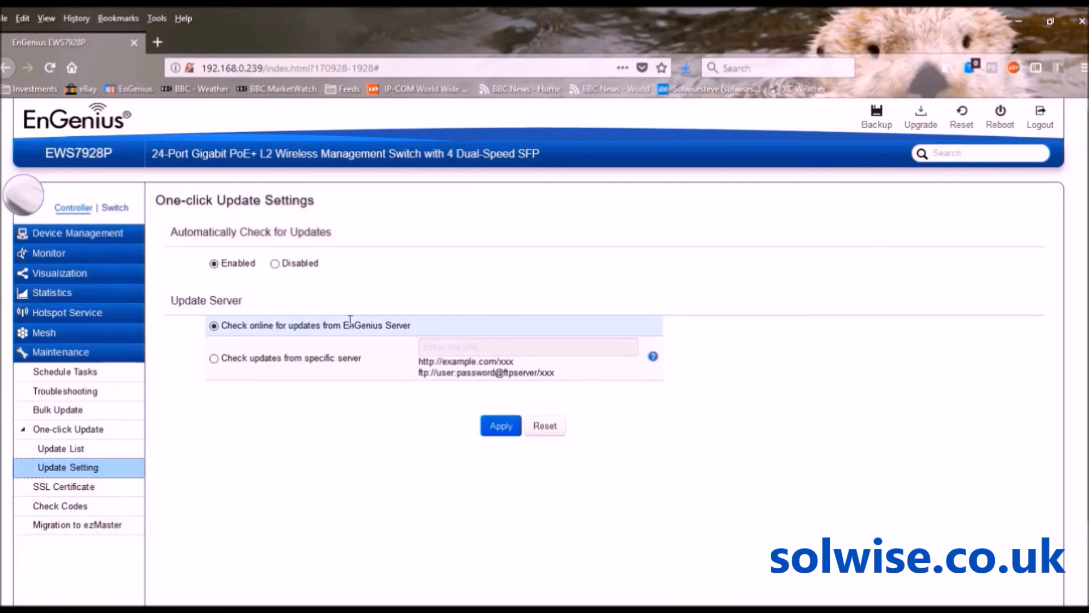
On Troubleshooting, select only the EWS860AP (192.168.0.105) and start its diagnosis
left_click(76, 396)
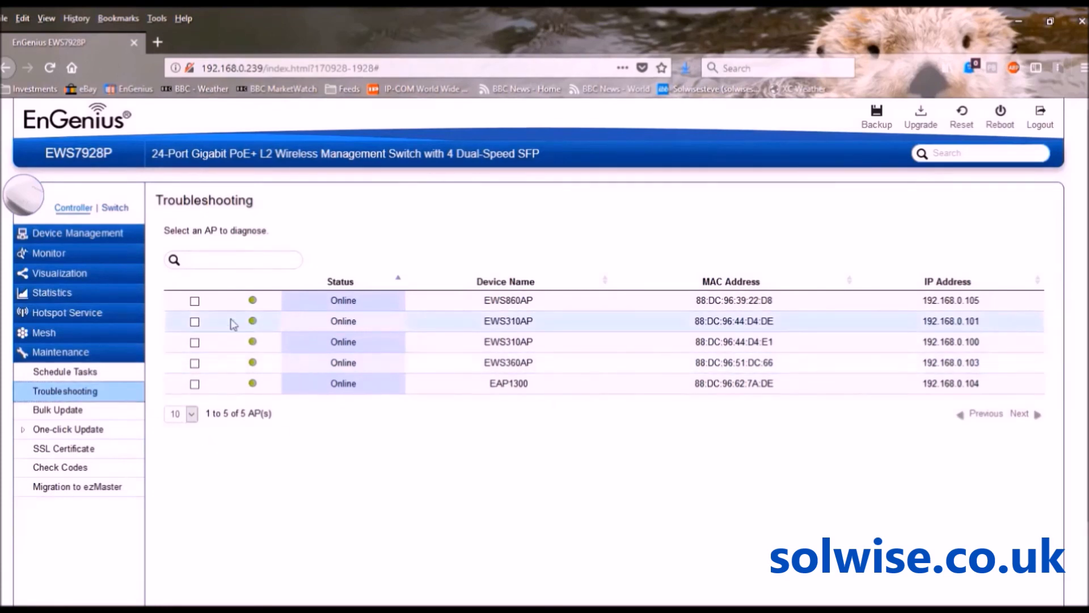
left_click(195, 302)
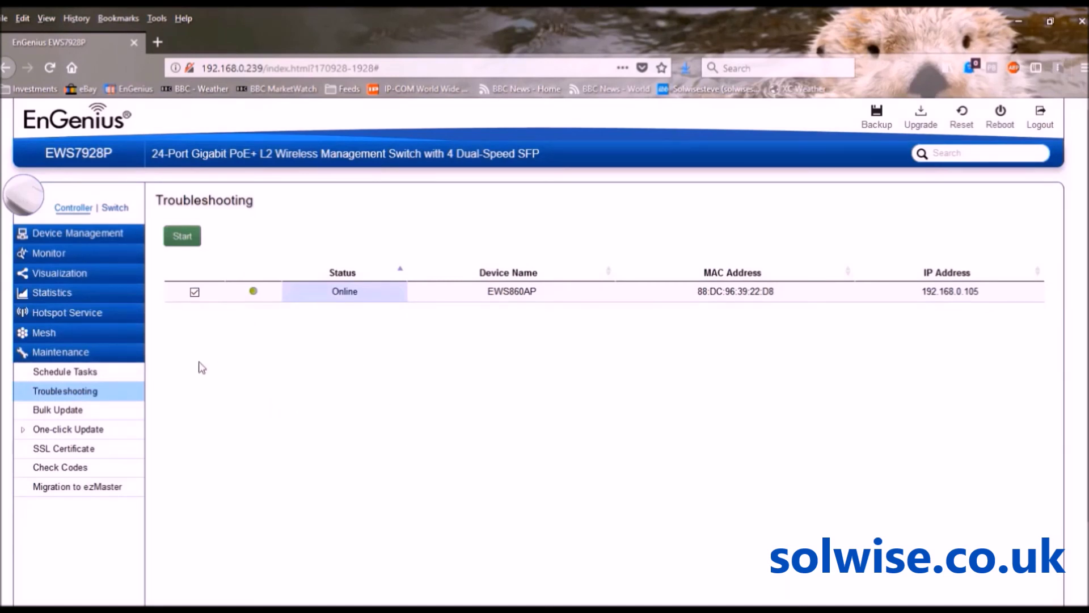
left_click(183, 236)
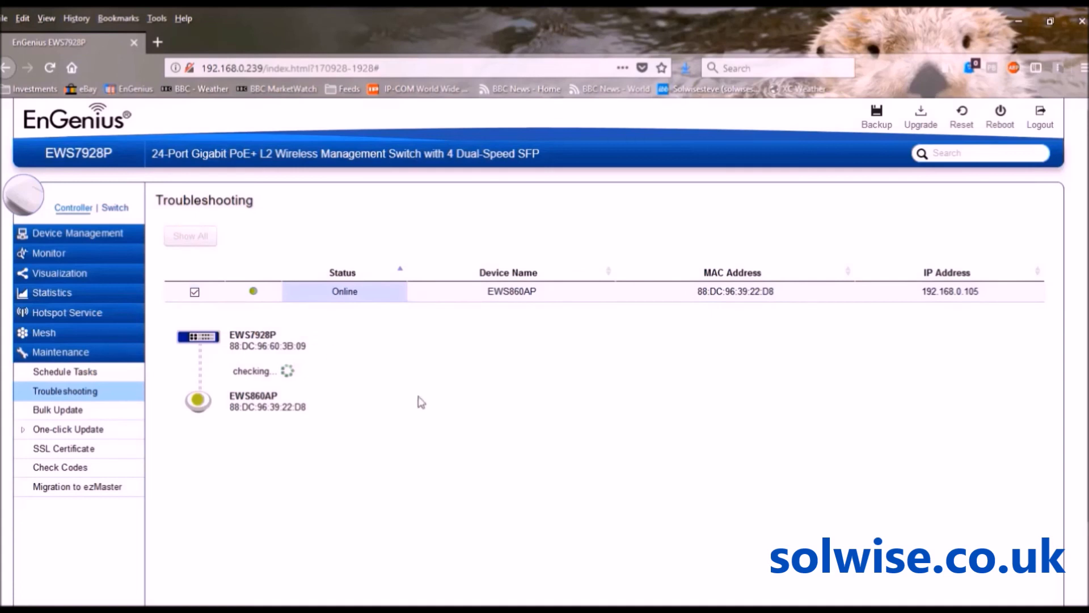